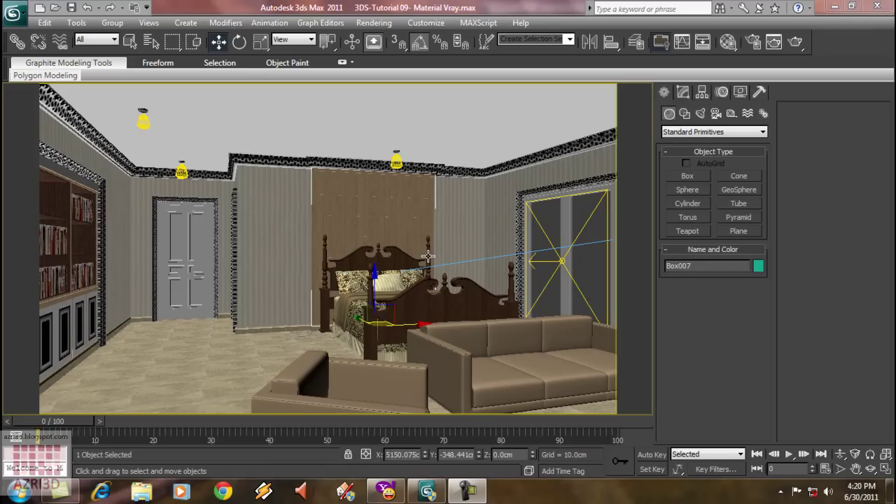
# Narrow the command panel to a single column to widen the bedroom viewport.
pyautogui.moveTo(672, 218); pyautogui.dragTo(777, 219)
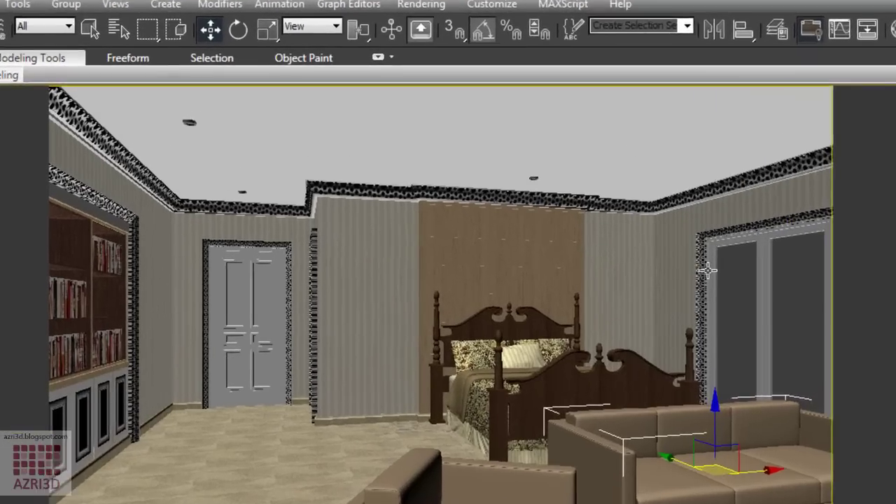
# Copy the Wall material into an empty Material Editor slot and convert that copy to a VRayMtl.
pyautogui.press('m')
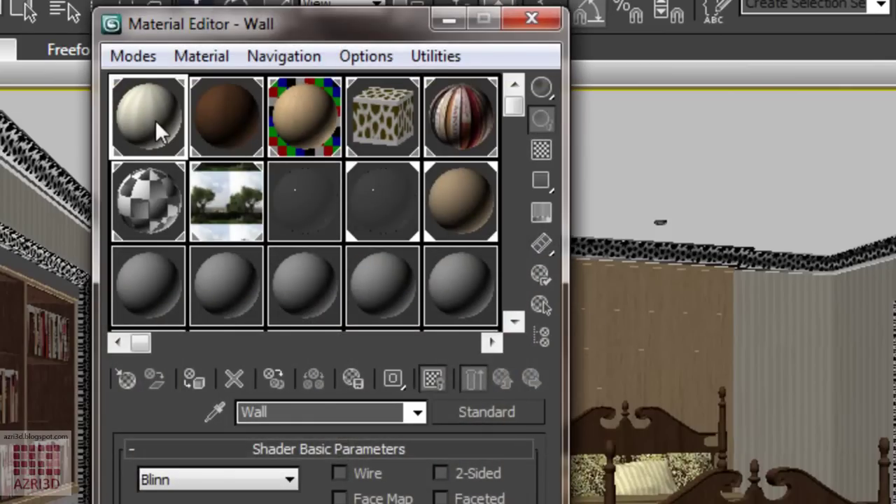
pyautogui.moveTo(142, 102); pyautogui.dragTo(147, 301)
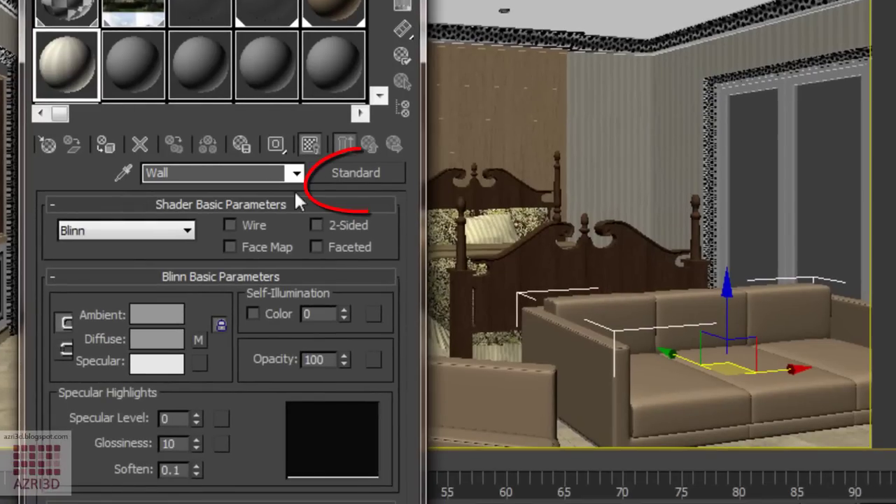
pyautogui.click(374, 174)
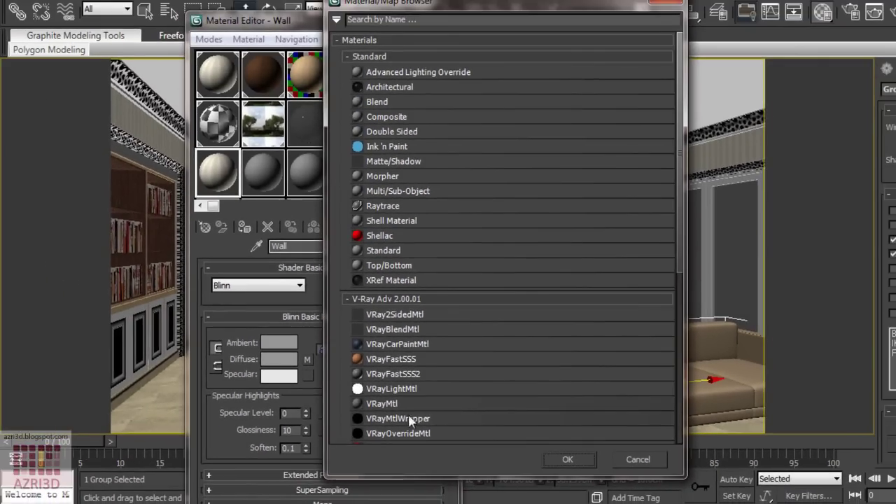
pyautogui.doubleClick(381, 405)
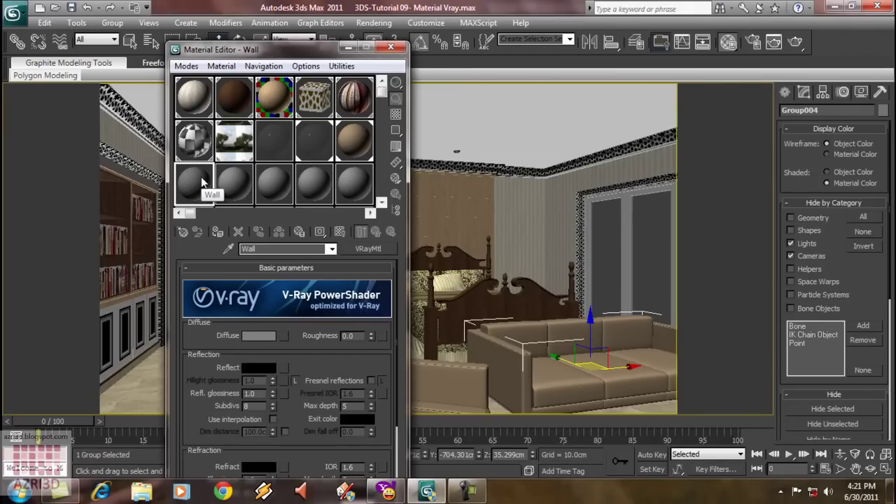
# Paste a copy of the original Wall diffuse map into the VRayMtl Wall's Diffuse slot.
pyautogui.click(202, 97)
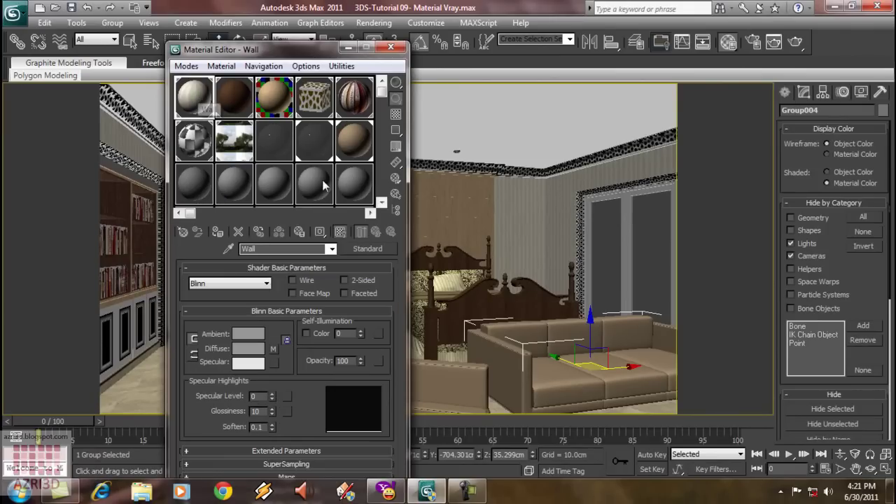
pyautogui.rightClick(273, 349)
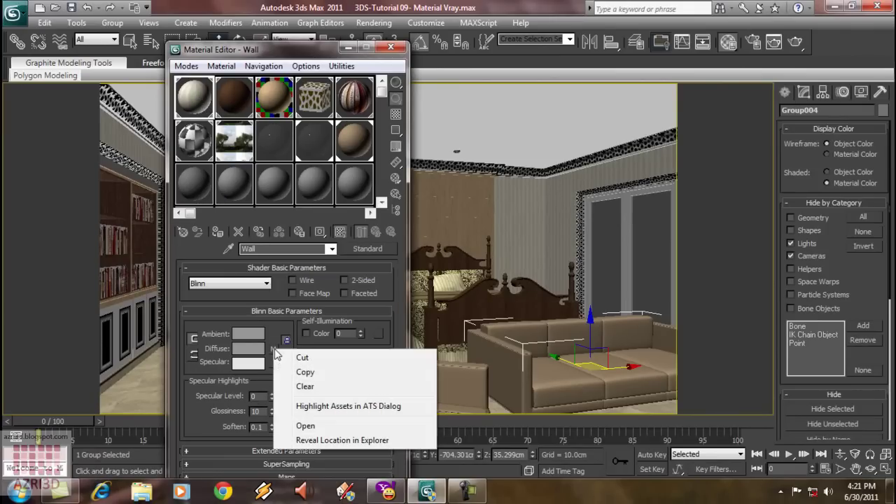
pyautogui.click(315, 373)
pyautogui.click(200, 183)
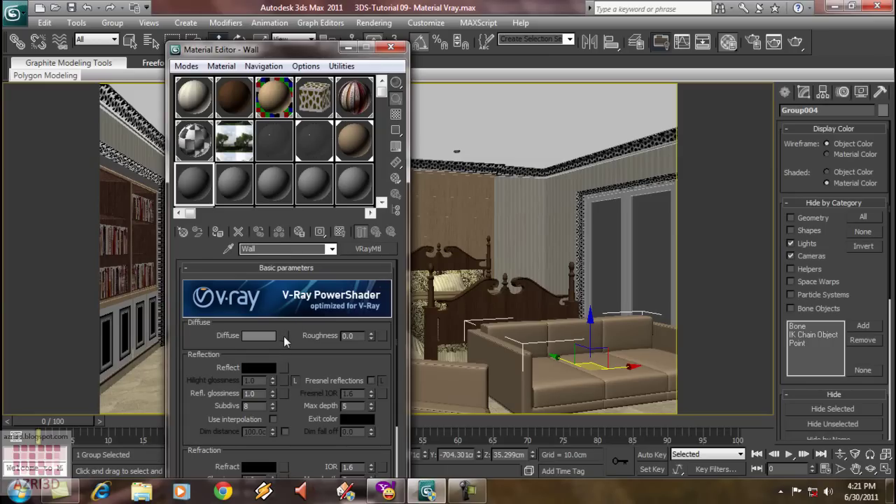
pyautogui.rightClick(284, 337)
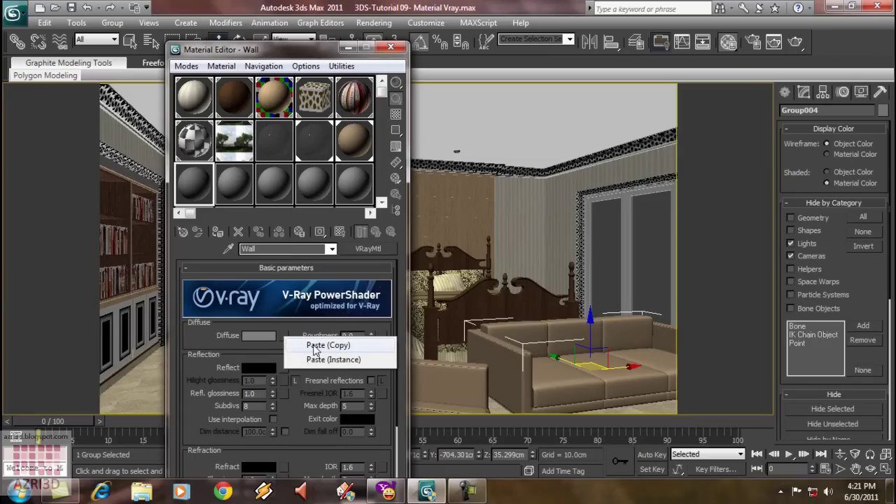
pyautogui.click(314, 346)
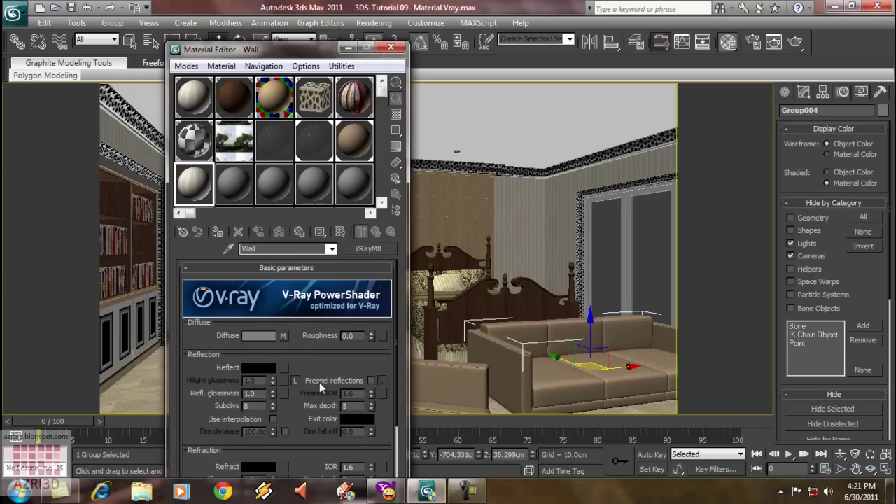
pyautogui.scroll(-5, 313, 330)
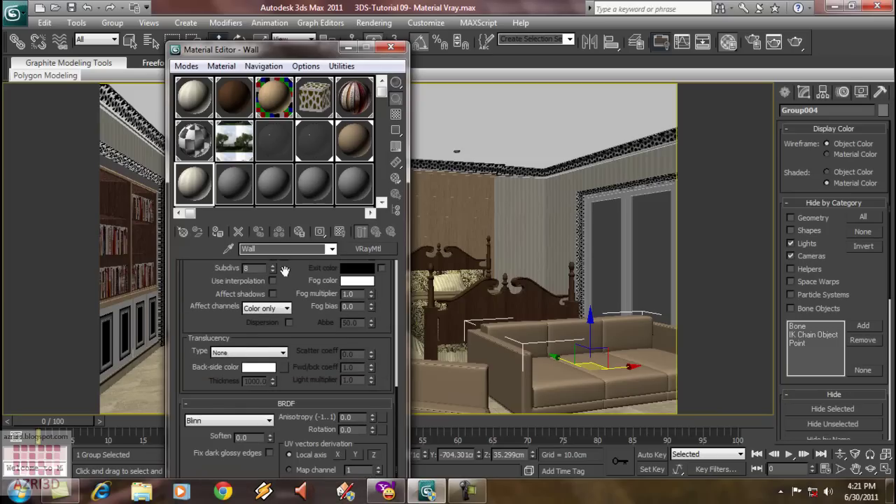
pyautogui.scroll(3, 287, 272)
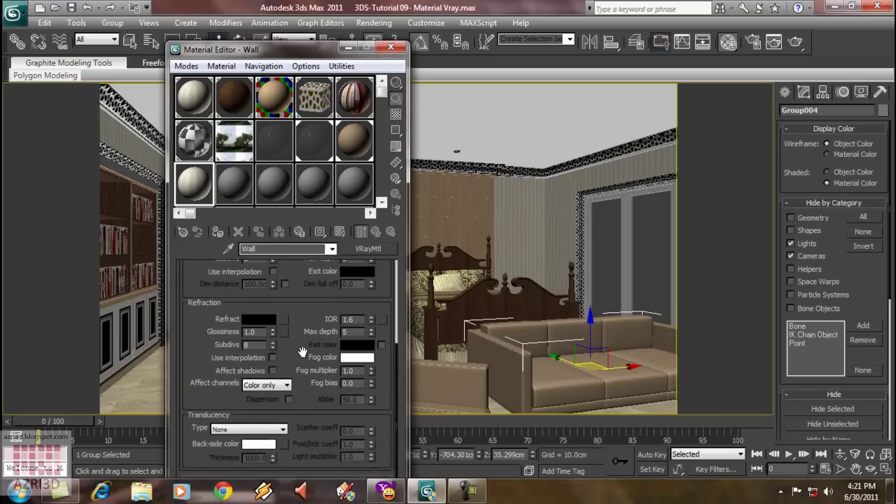
pyautogui.click(568, 200)
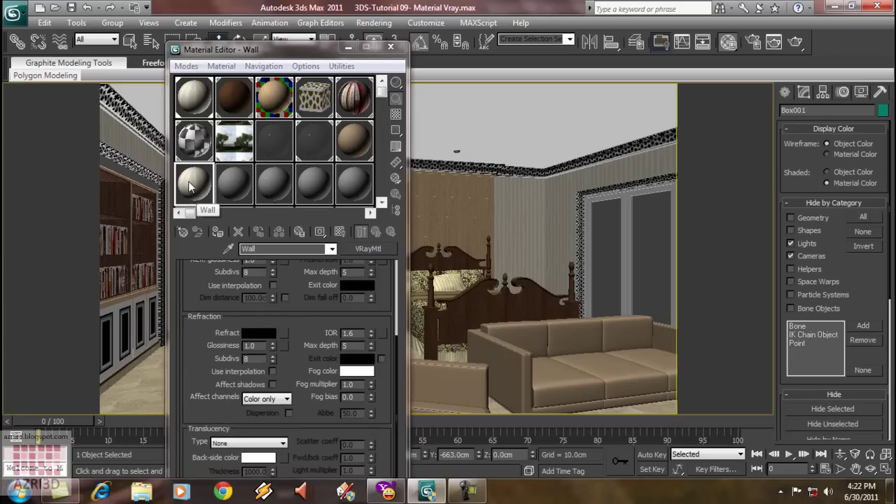
# Assign the VRayMtl Wall to a wall, replacing the old Wall material, and show its map in the viewport.
pyautogui.press('F3')
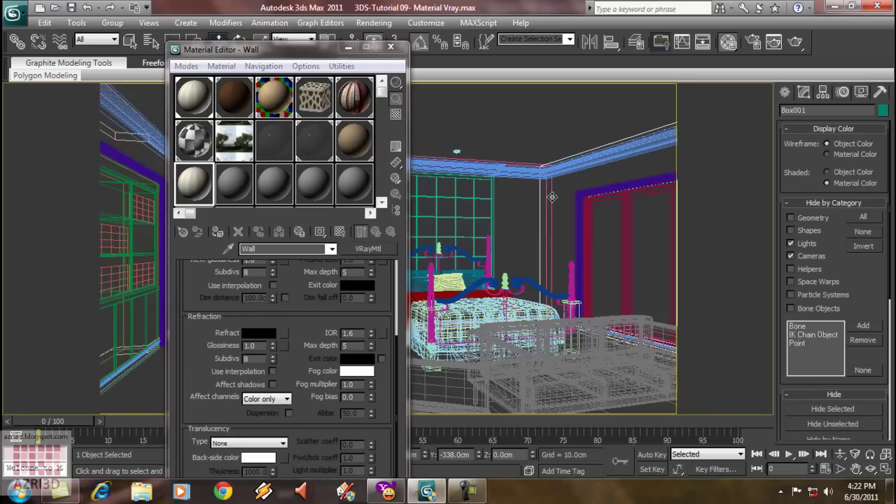
pyautogui.click(552, 198)
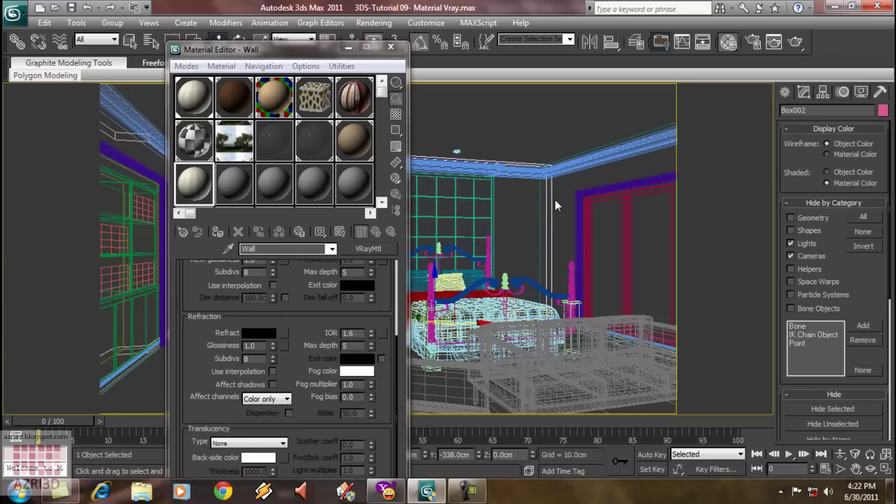
pyautogui.click(198, 184)
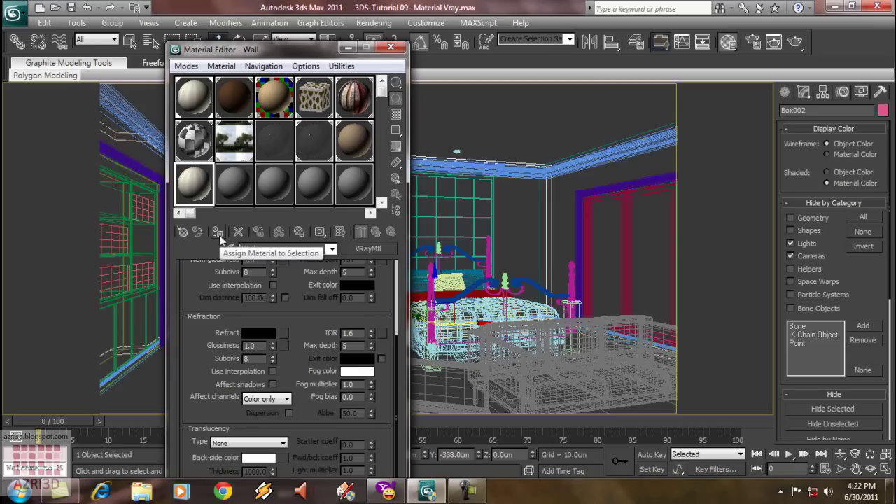
pyautogui.click(218, 232)
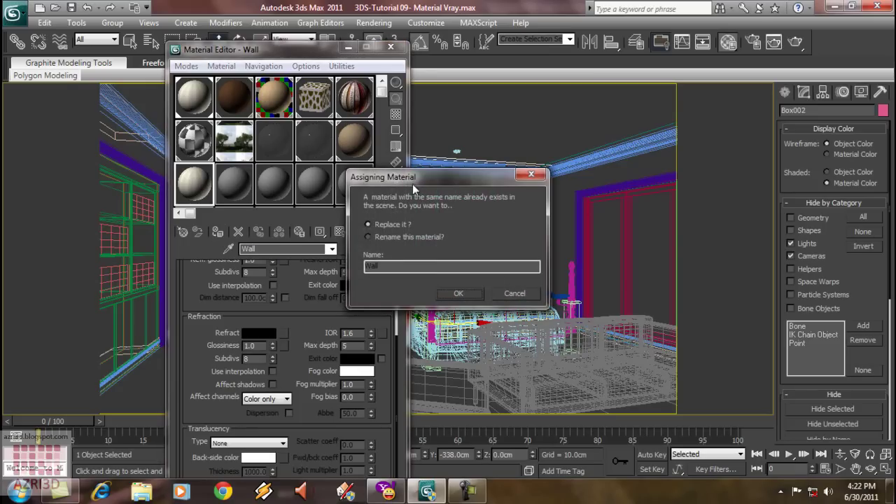
pyautogui.click(453, 293)
pyautogui.press('F3')
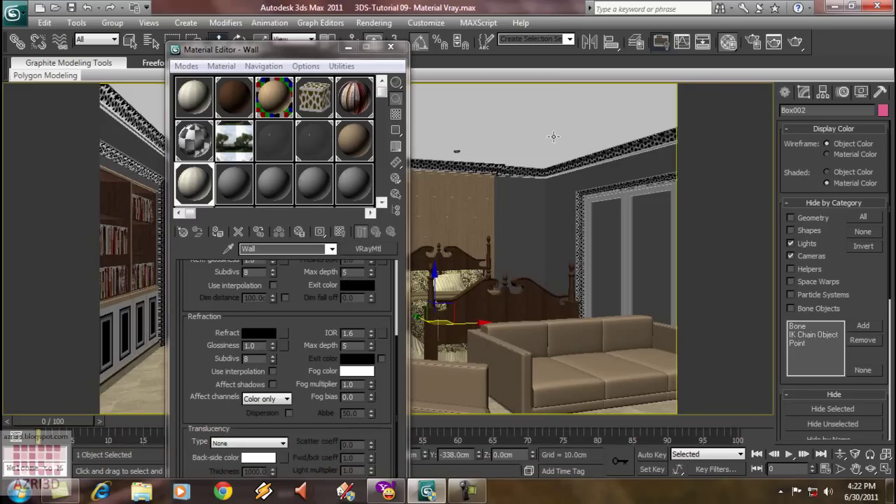
pyautogui.click(297, 279)
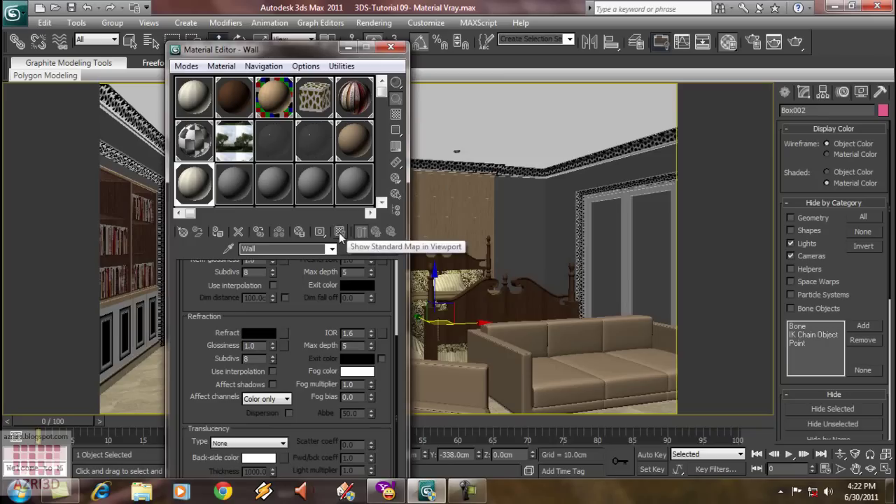
pyautogui.click(340, 232)
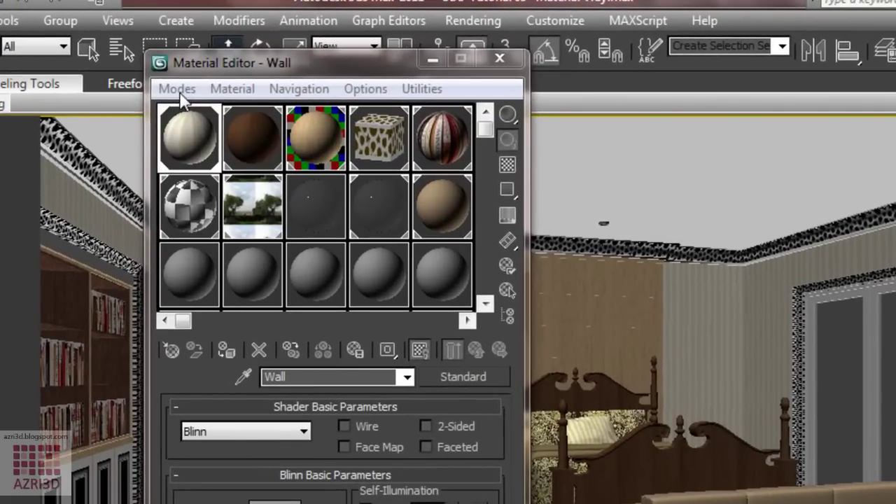
# Switch the Material Editor to Slate Material Editor mode.
pyautogui.click(186, 67)
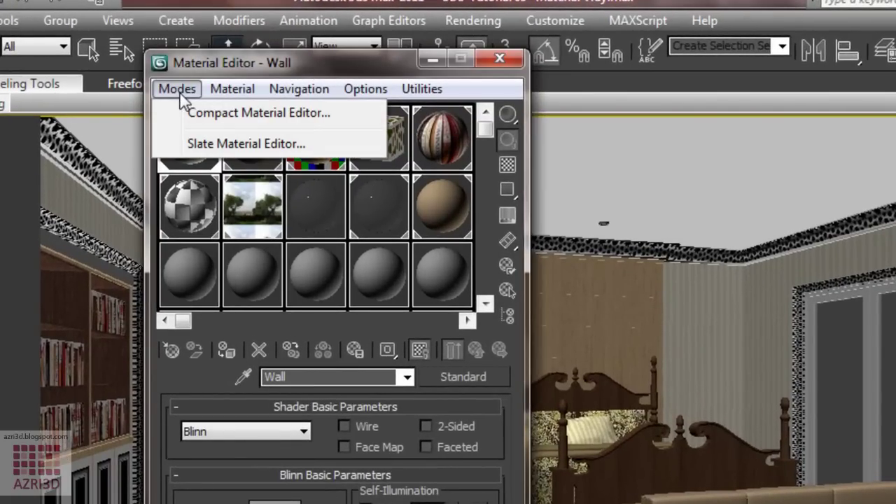
pyautogui.click(223, 144)
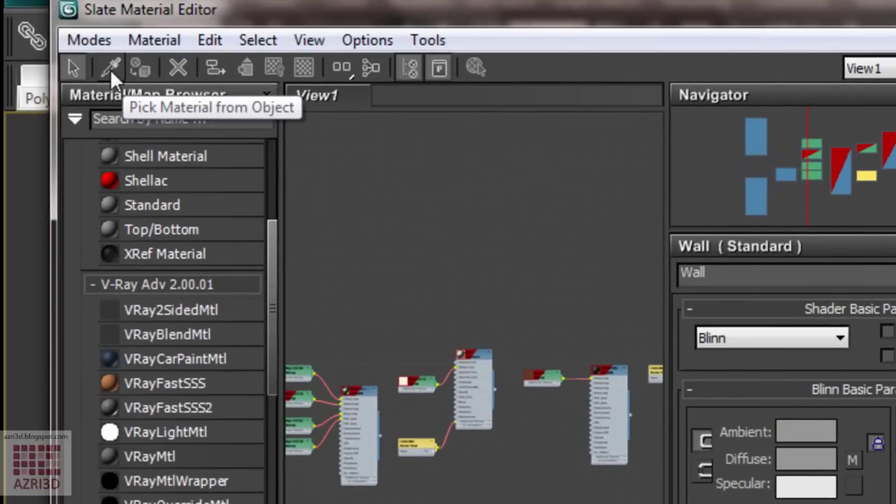
# Pick the Wall material from the wall in the viewport and frame its node network.
pyautogui.click(110, 69)
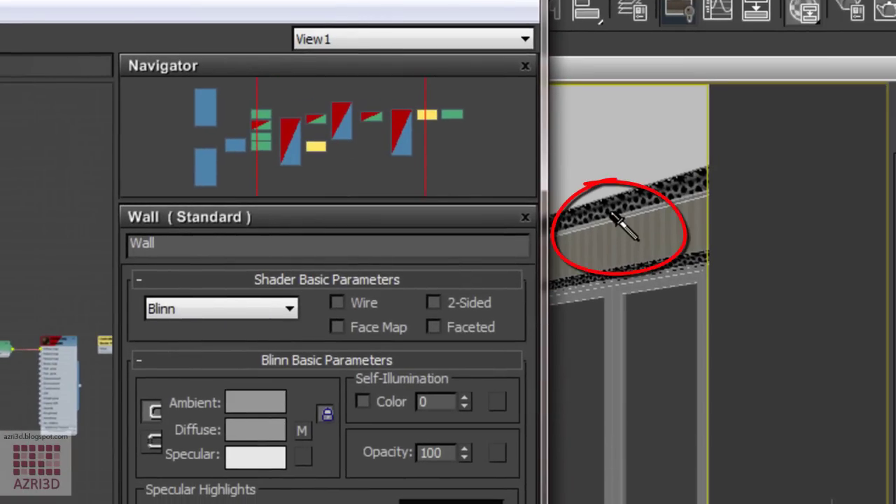
pyautogui.click(638, 236)
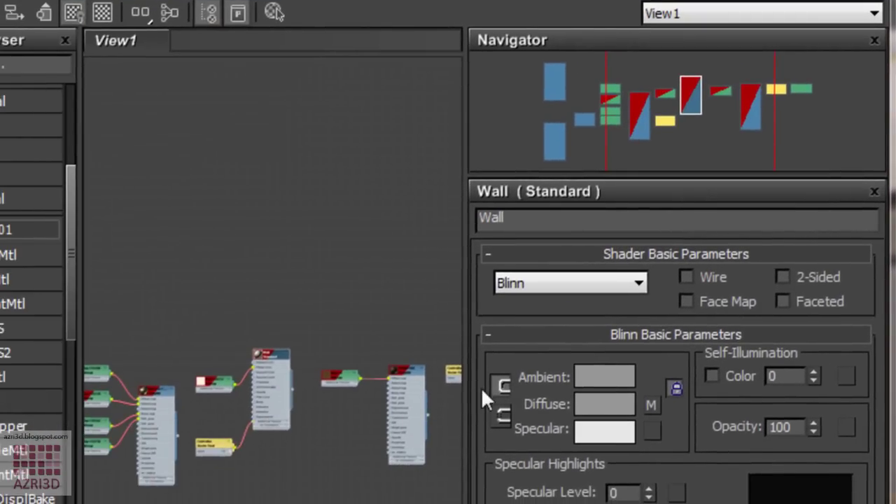
pyautogui.press('z')
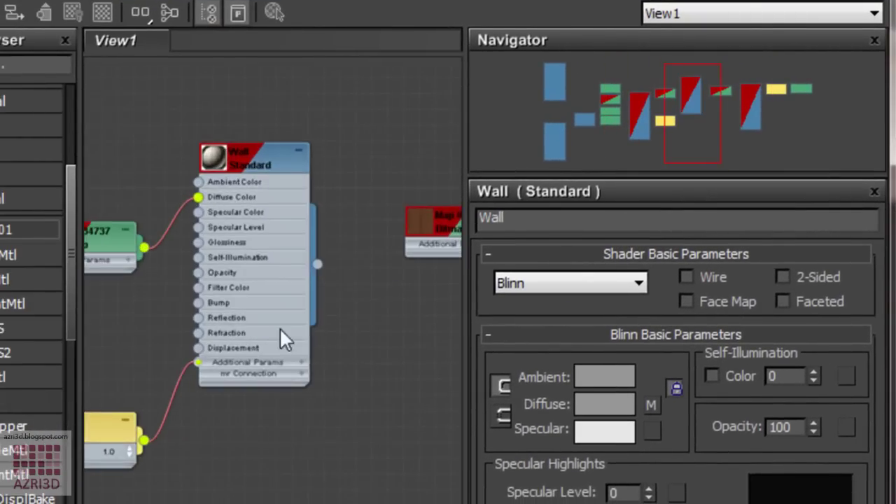
pyautogui.scroll(-5, 330, 357)
pyautogui.scroll(-2, 360, 380)
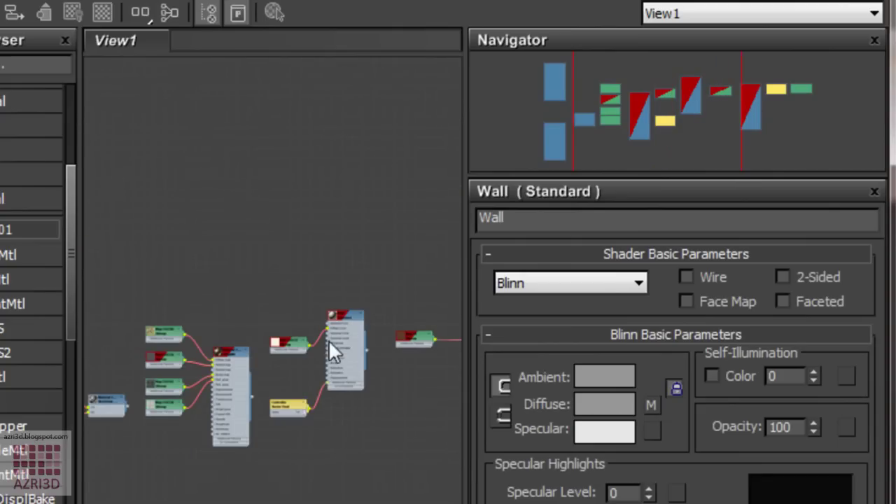
pyautogui.scroll(4, 336, 351)
pyautogui.scroll(1, 346, 361)
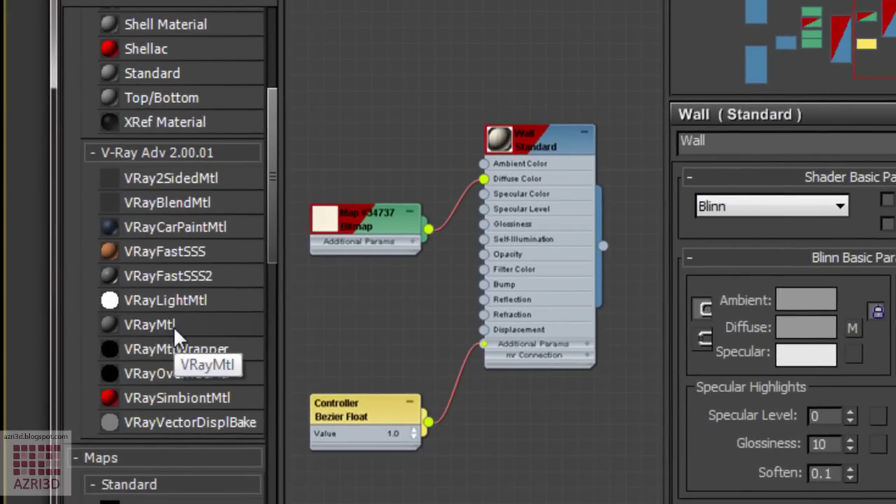
# Add a VRayMtl node from the browser and place it below the Wall Standard network.
pyautogui.doubleClick(174, 326)
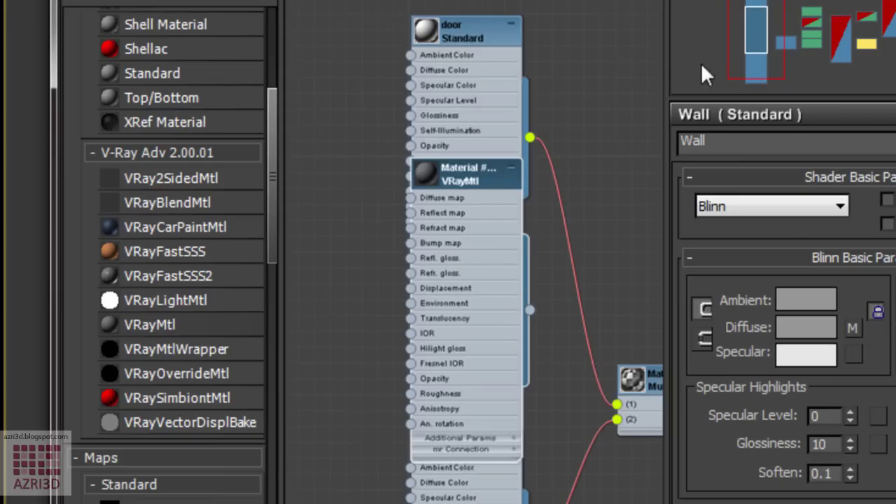
pyautogui.moveTo(755, 28)
pyautogui.mouseDown()
pyautogui.moveTo(787, 40)
pyautogui.moveTo(758, 36)
pyautogui.moveTo(889, 38)
pyautogui.moveTo(753, 36)
pyautogui.mouseUp()
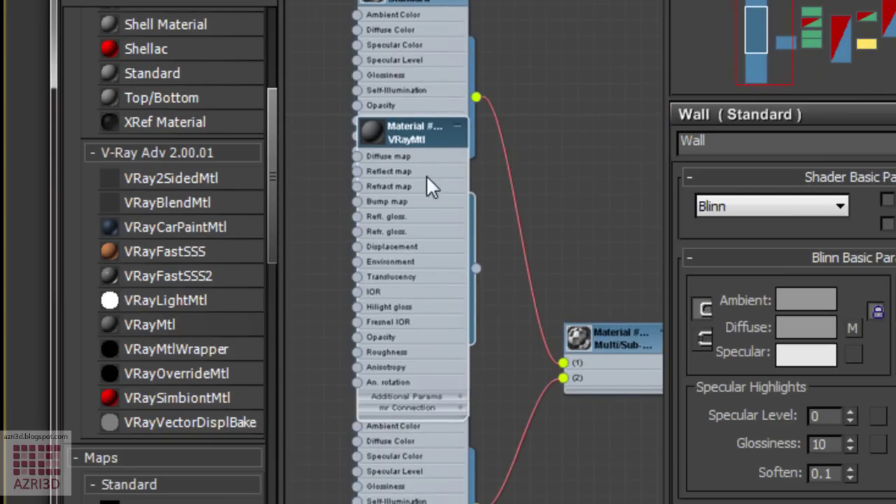
pyautogui.moveTo(416, 135); pyautogui.dragTo(573, 142)
pyautogui.scroll(-3, 315, 336)
pyautogui.scroll(-2, 319, 326)
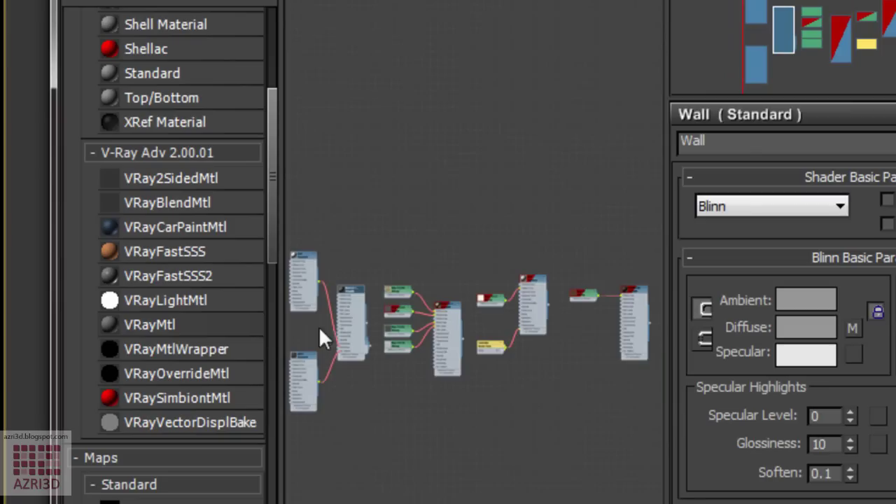
pyautogui.moveTo(352, 301)
pyautogui.mouseDown()
pyautogui.moveTo(580, 332)
pyautogui.moveTo(554, 330)
pyautogui.moveTo(541, 344)
pyautogui.mouseUp()
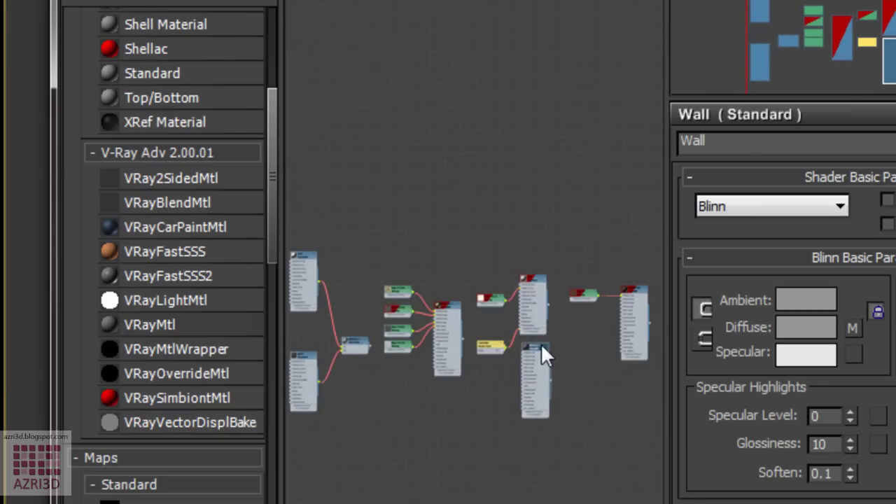
pyautogui.scroll(3, 541, 343)
pyautogui.scroll(-5, 522, 345)
pyautogui.scroll(2, 514, 330)
pyautogui.scroll(3, 516, 334)
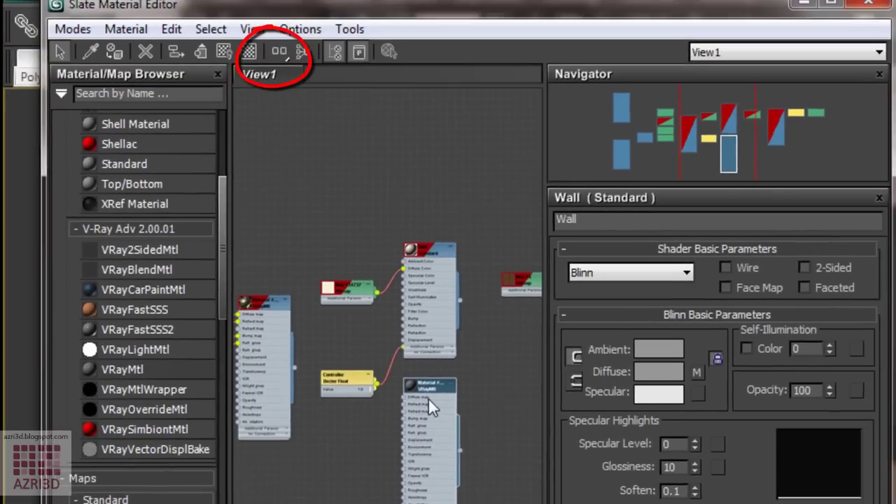
pyautogui.scroll(2, 423, 385)
pyautogui.scroll(1, 420, 376)
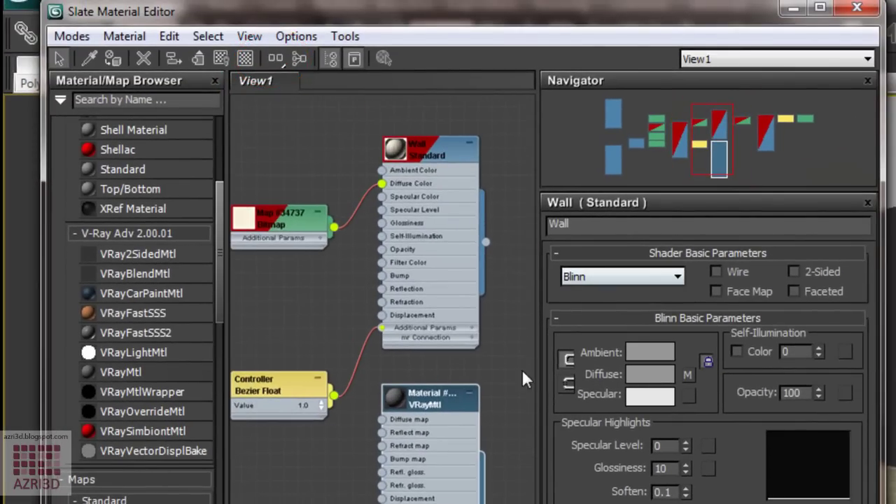
# Copy the name 'Wall' from the Standard material and paste it as the VRayMtl's name.
pyautogui.click(450, 156)
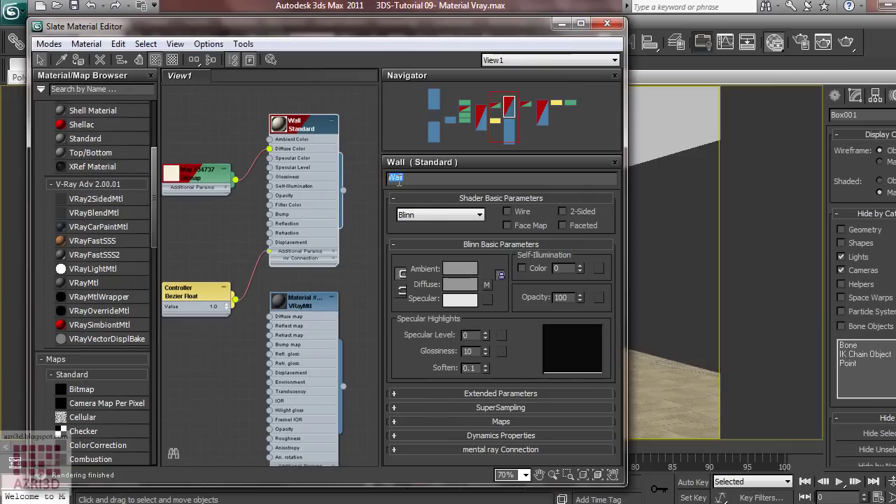
pyautogui.rightClick(397, 179)
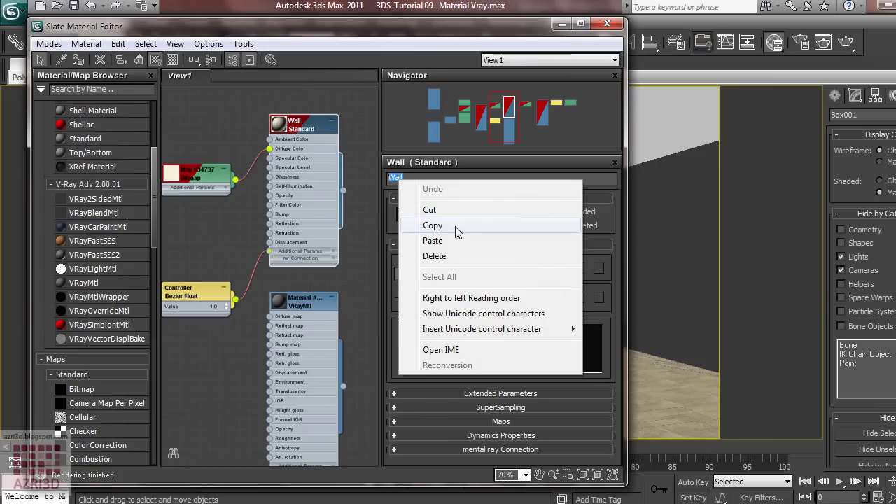
pyautogui.click(432, 225)
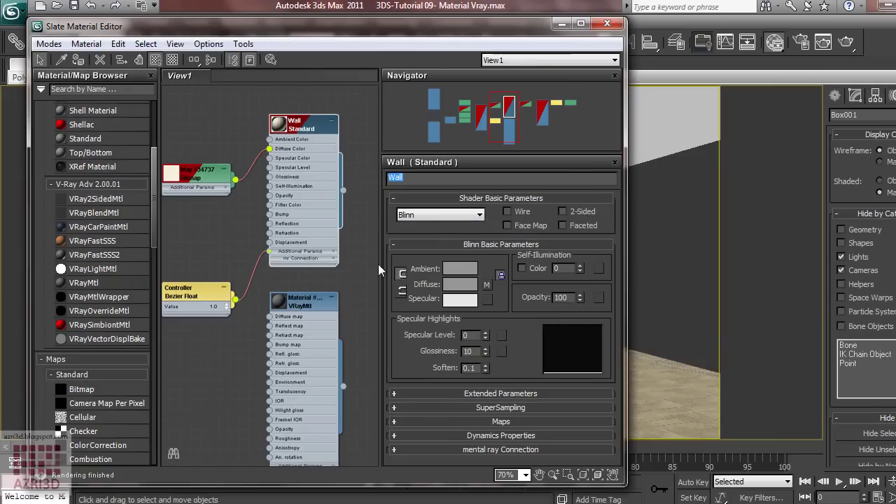
pyautogui.click(312, 308)
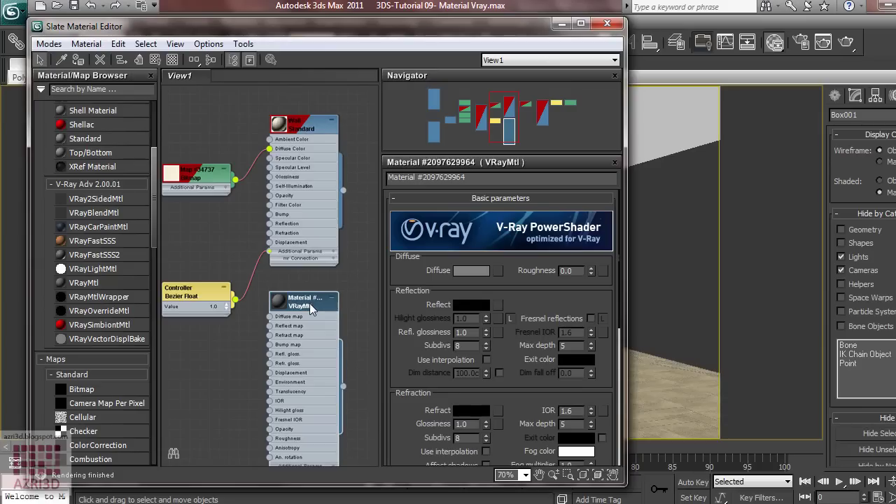
pyautogui.moveTo(525, 179); pyautogui.dragTo(382, 178)
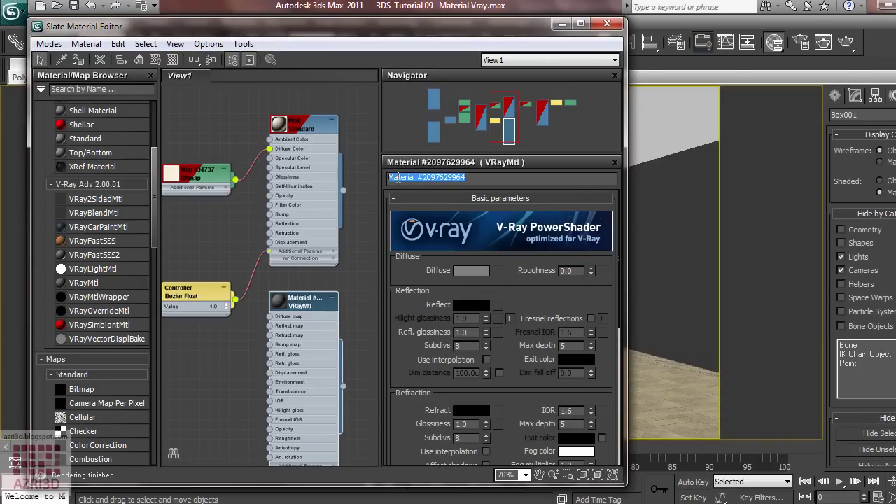
pyautogui.rightClick(399, 180)
pyautogui.click(432, 238)
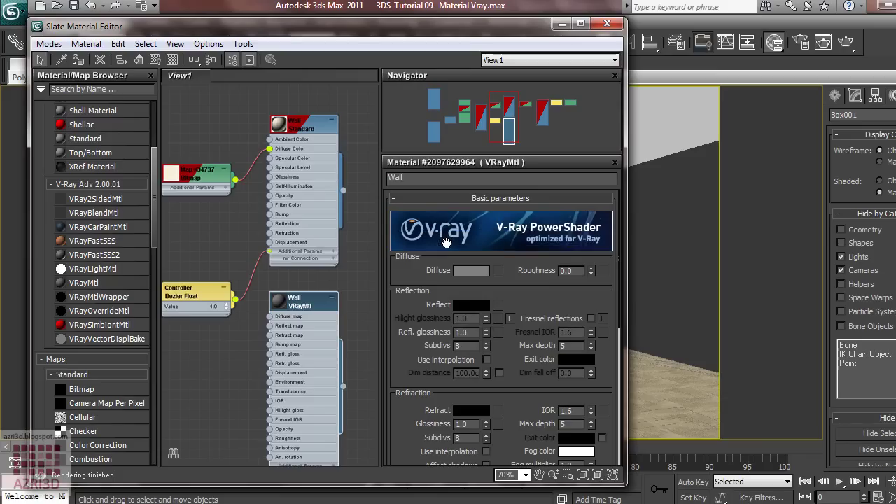
pyautogui.click(354, 276)
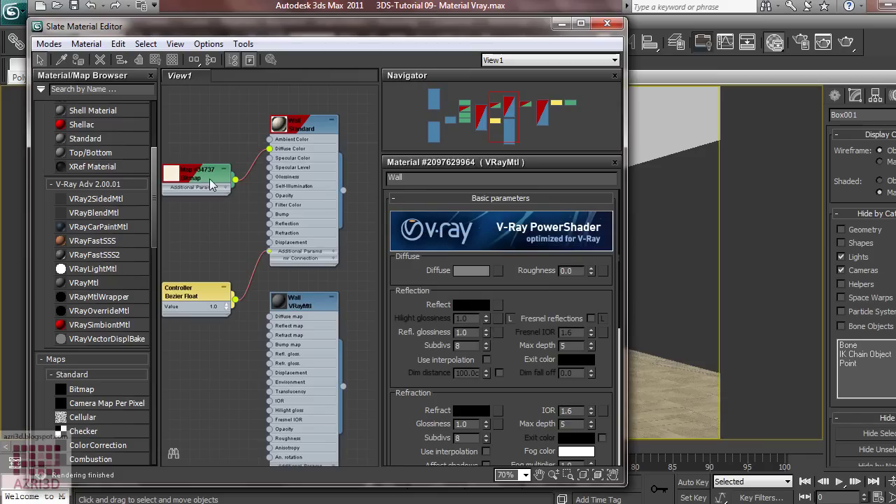
pyautogui.scroll(2, 292, 153)
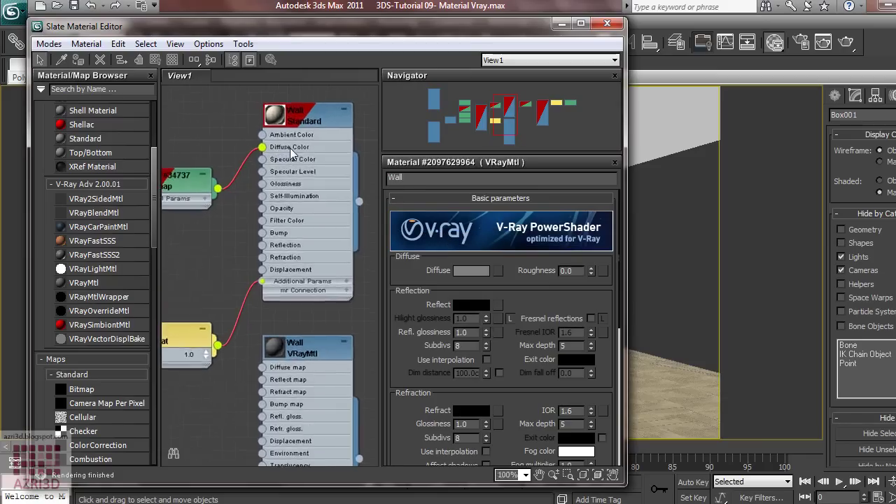
pyautogui.scroll(1, 292, 153)
pyautogui.scroll(1, 294, 145)
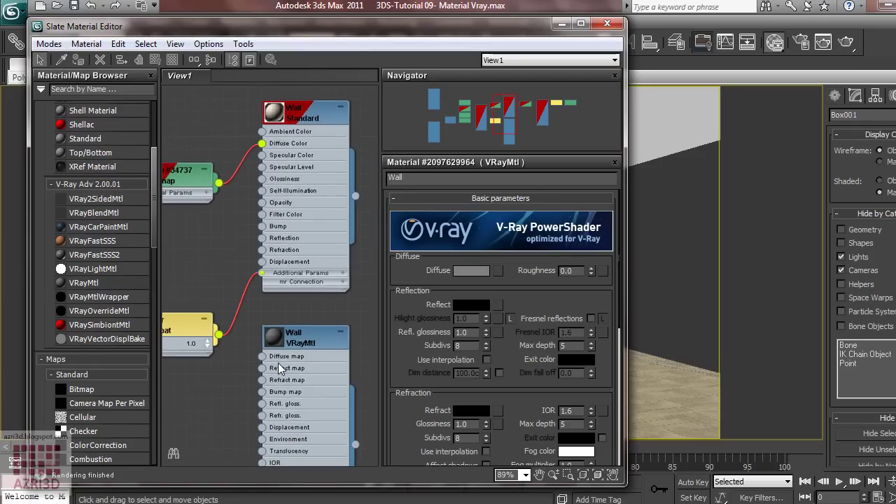
pyautogui.scroll(1, 282, 366)
# Wire the wall bitmap into the Wall VRayMtl's Diffuse map socket and move it alongside.
pyautogui.scroll(-2, 319, 363)
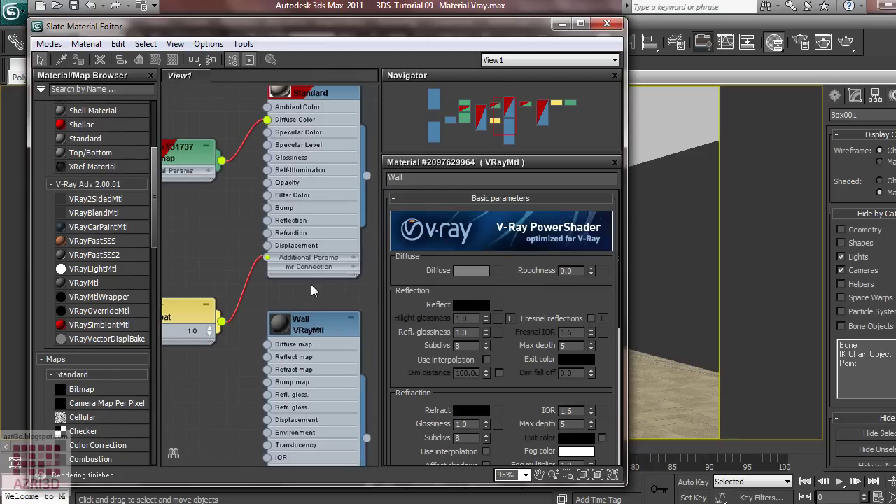
pyautogui.moveTo(269, 121); pyautogui.dragTo(267, 345)
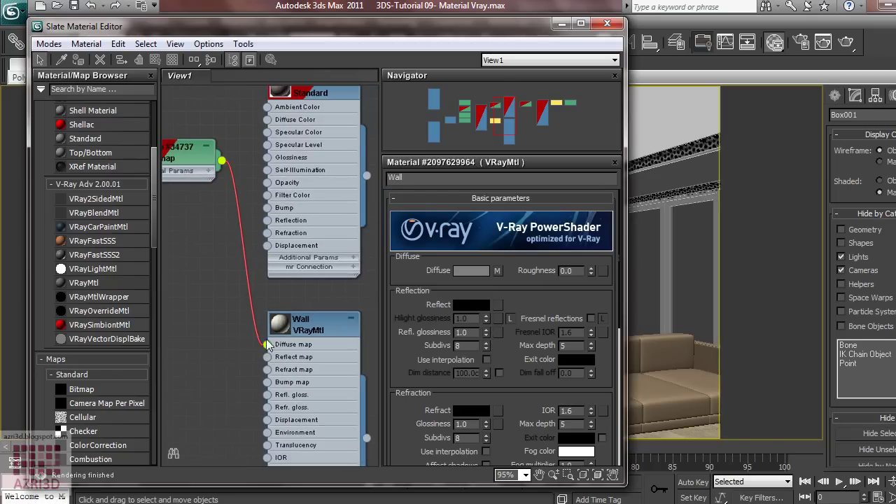
pyautogui.scroll(-5, 303, 237)
pyautogui.moveTo(235, 203); pyautogui.dragTo(251, 313)
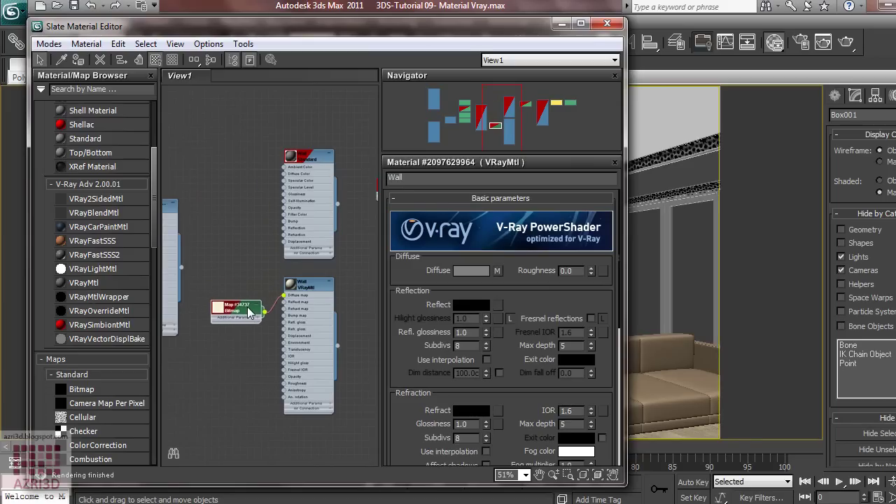
# Assign the Wall VRayMtl to the selected wall, replacing the old Wall, and show its map in the viewport.
pyautogui.moveTo(315, 26); pyautogui.dragTo(258, 20)
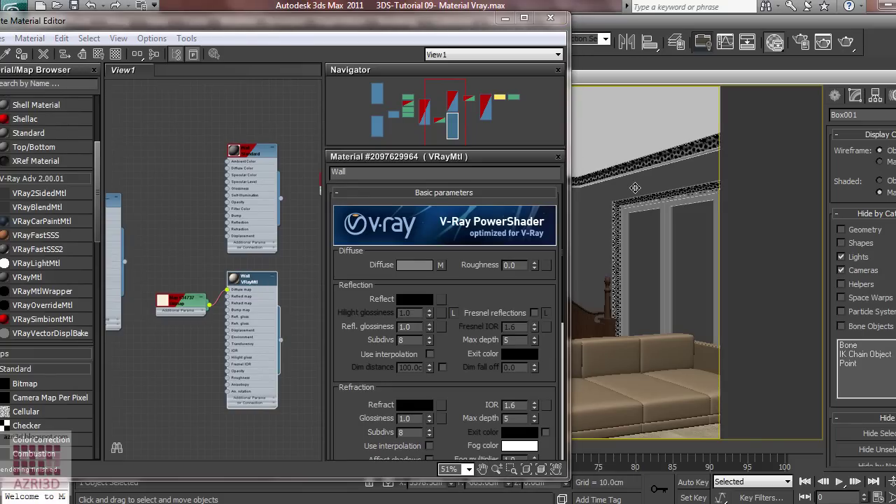
pyautogui.moveTo(82, 29); pyautogui.dragTo(122, 29)
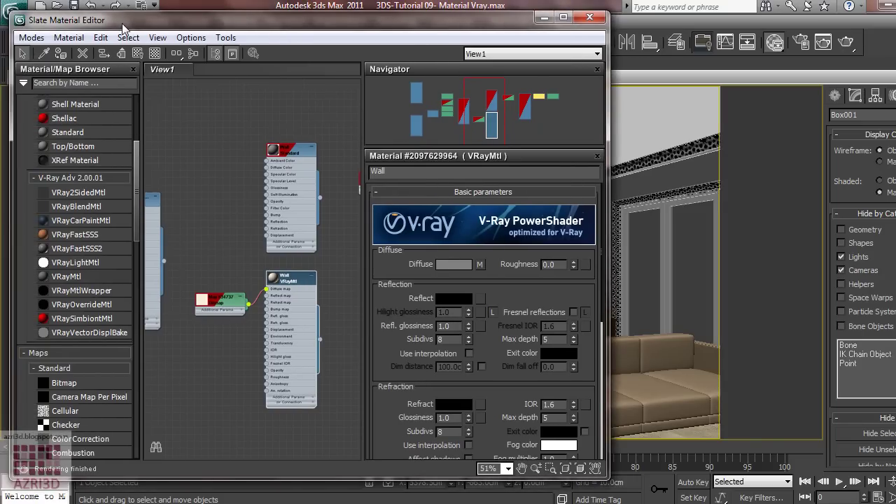
pyautogui.click(60, 55)
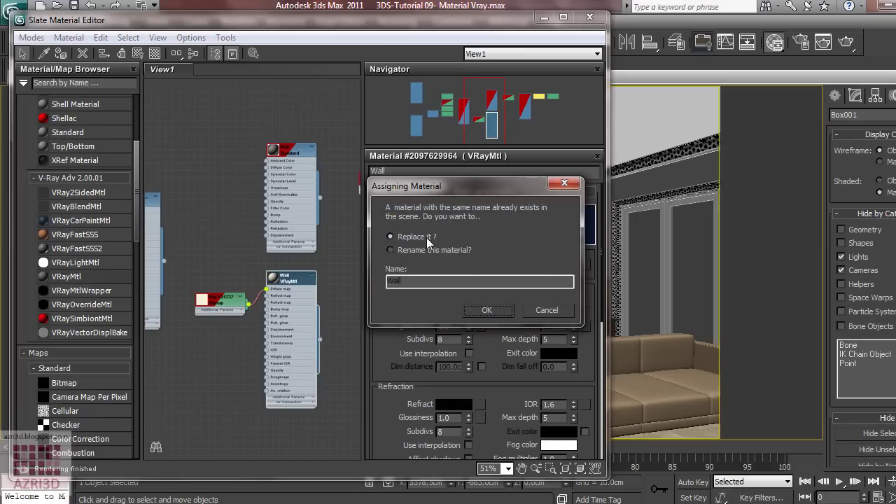
pyautogui.click(482, 311)
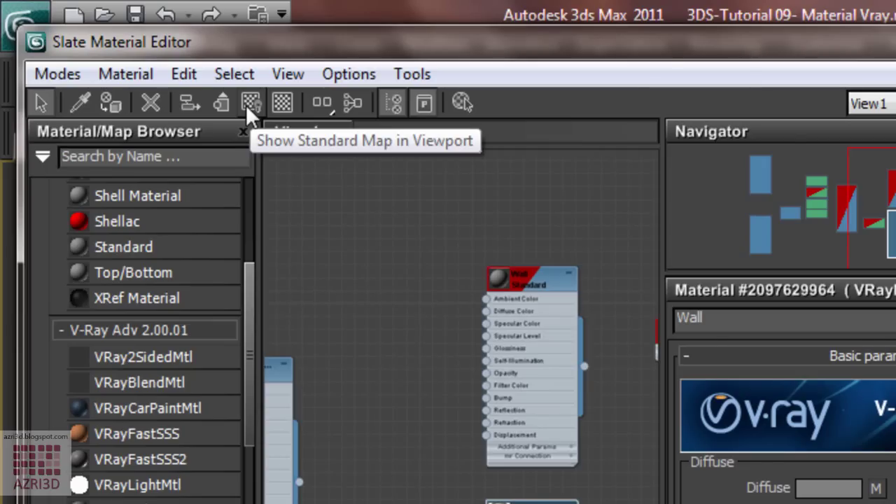
pyautogui.click(246, 104)
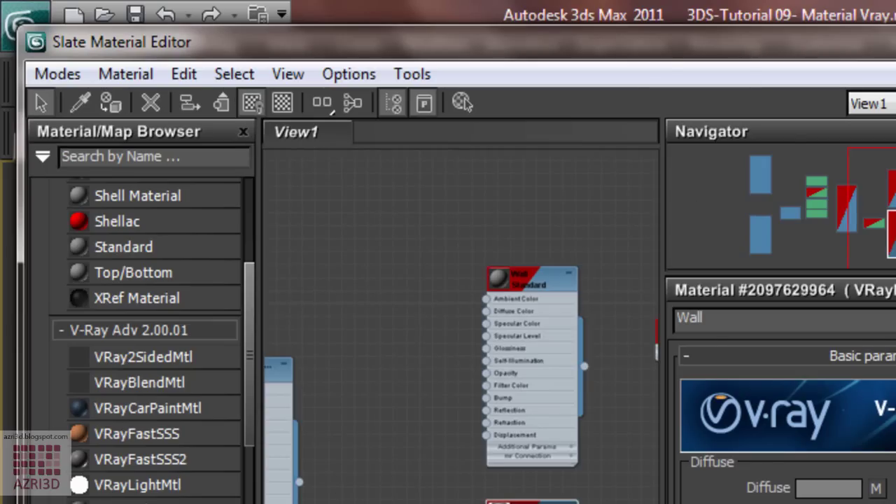
# Check the wall bitmap and Wall VRayMtl parameters, then select the original Wall Standard node.
pyautogui.scroll(2, 469, 483)
pyautogui.scroll(2, 469, 483)
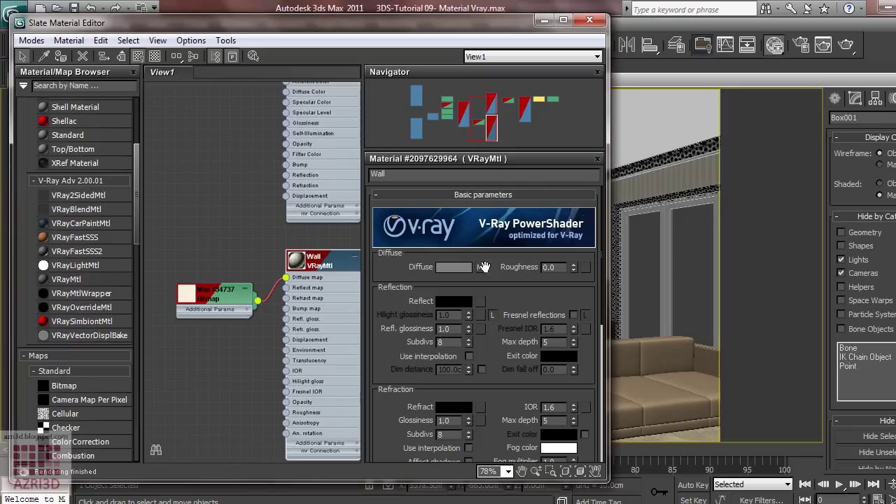
pyautogui.click(484, 267)
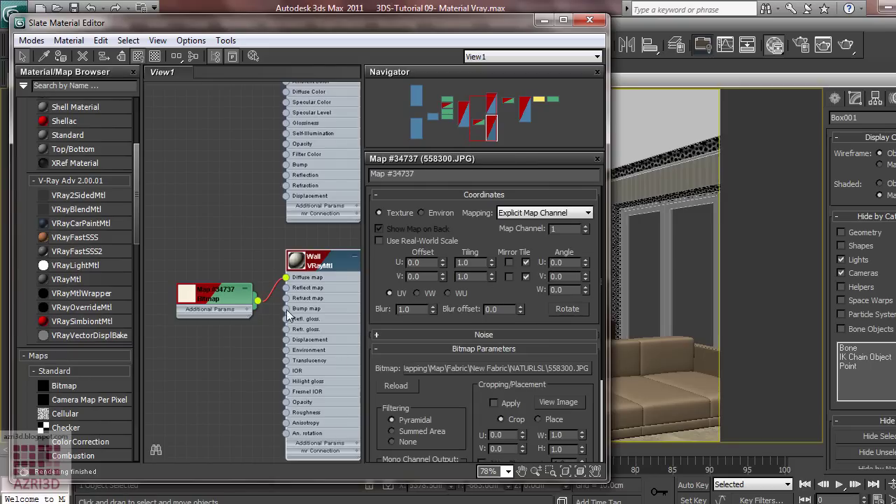
pyautogui.doubleClick(332, 261)
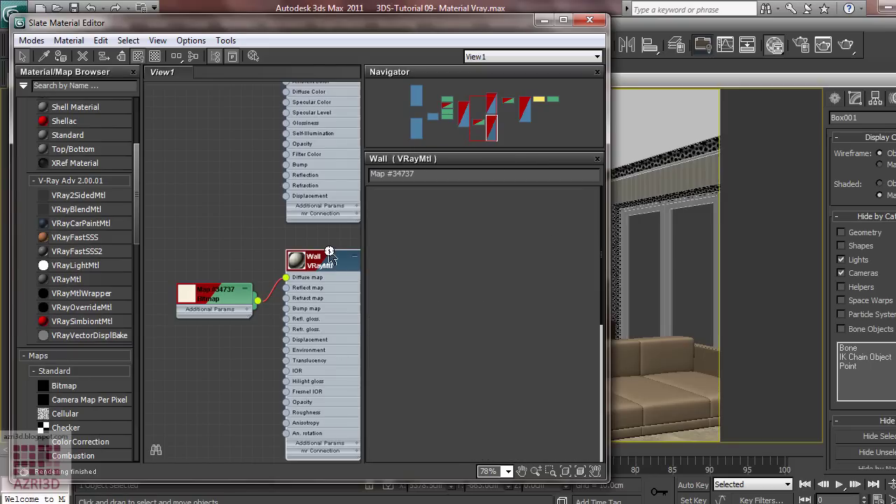
pyautogui.scroll(-2, 308, 254)
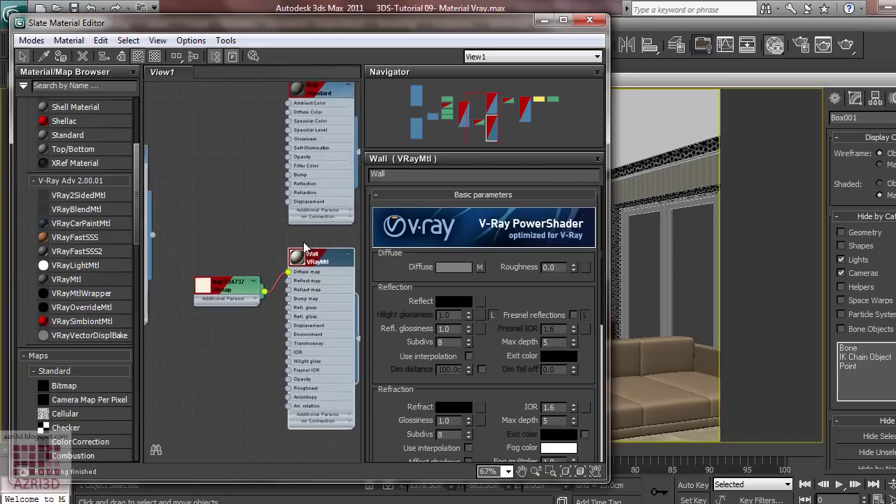
pyautogui.scroll(-3, 305, 249)
pyautogui.click(320, 139)
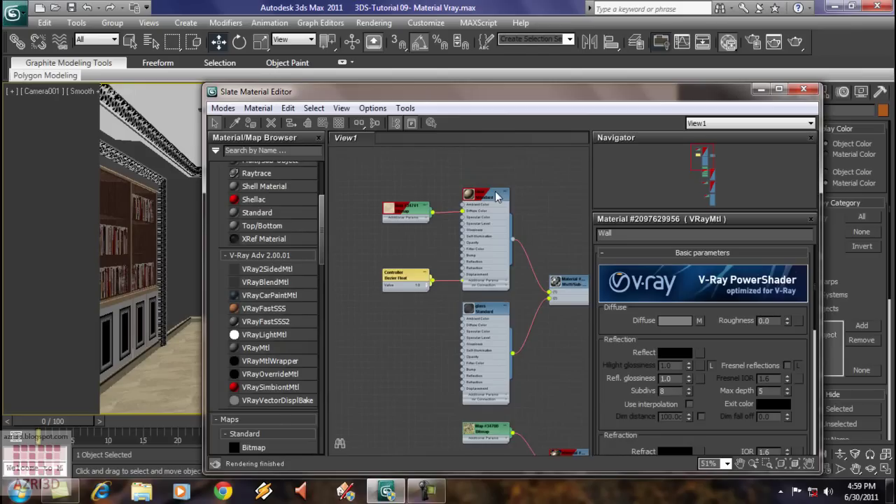
# Move the Floor material nodes aside and place a new VRayMtl node below them.
pyautogui.click(495, 191)
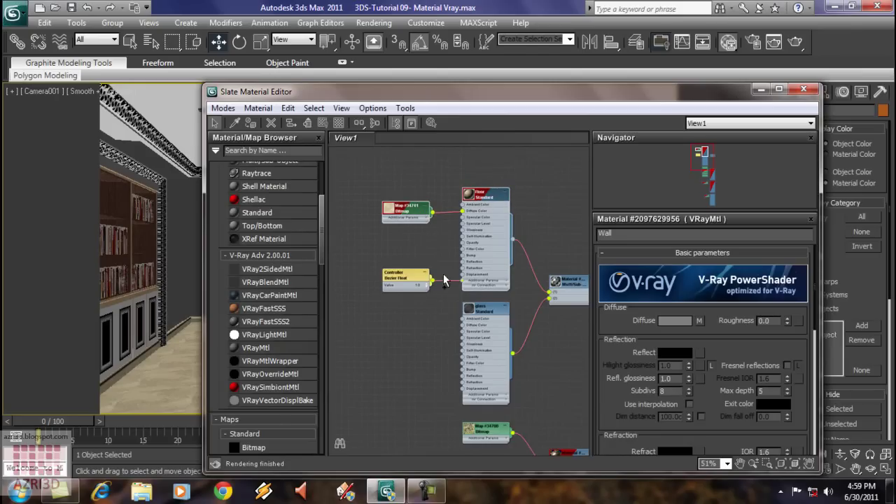
pyautogui.click(418, 276)
pyautogui.moveTo(495, 196); pyautogui.dragTo(398, 240)
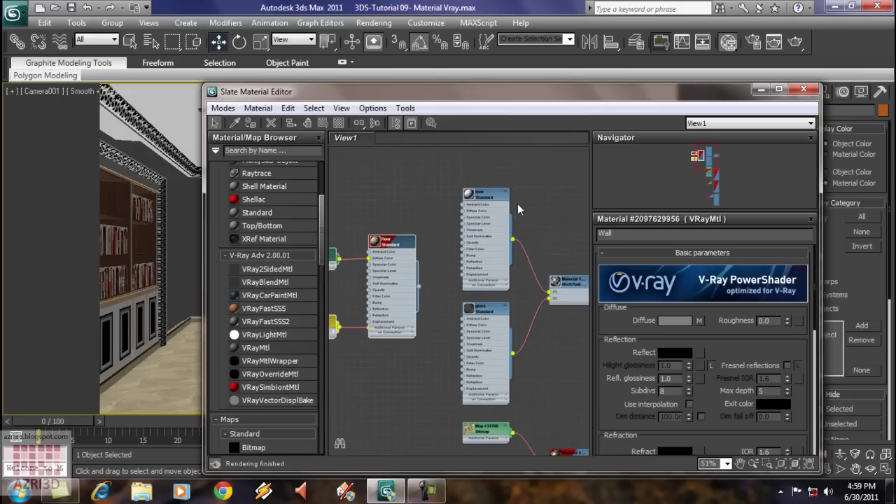
pyautogui.scroll(-3, 579, 196)
pyautogui.scroll(-2, 579, 196)
pyautogui.scroll(4, 475, 253)
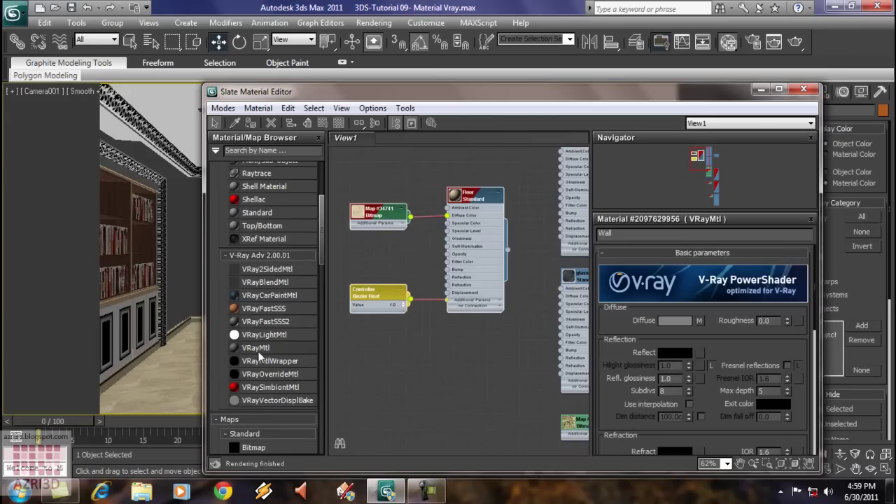
pyautogui.moveTo(255, 348); pyautogui.dragTo(352, 378)
pyautogui.moveTo(423, 353); pyautogui.dragTo(413, 355)
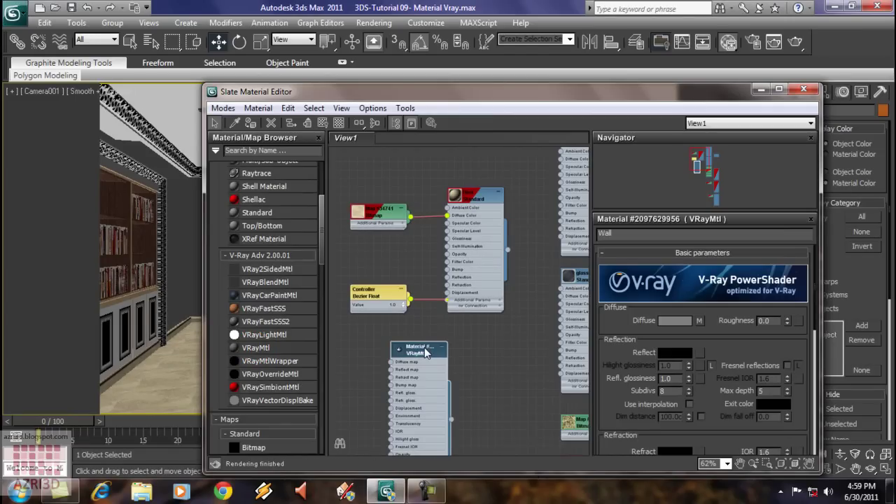
pyautogui.scroll(2, 412, 356)
# Copy the Standard material's name and paste 'Floor' as the new VRayMtl's name.
pyautogui.doubleClick(475, 163)
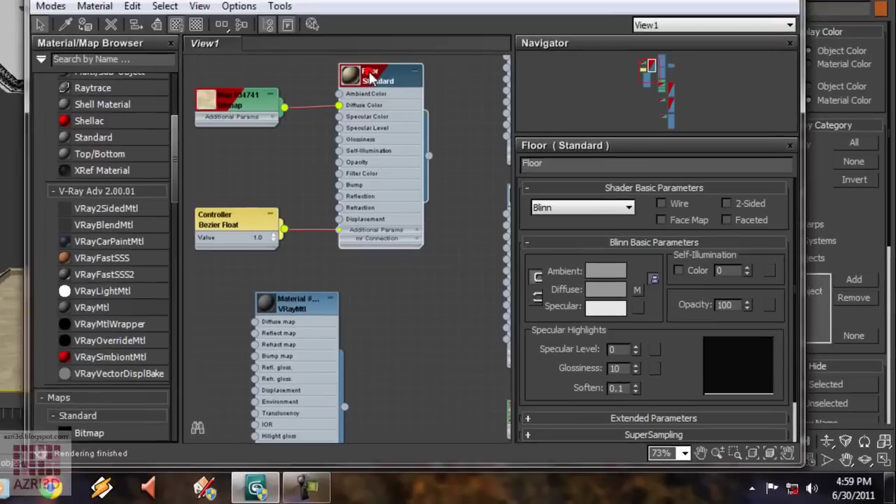
pyautogui.hotkey('ctrl', 'c')
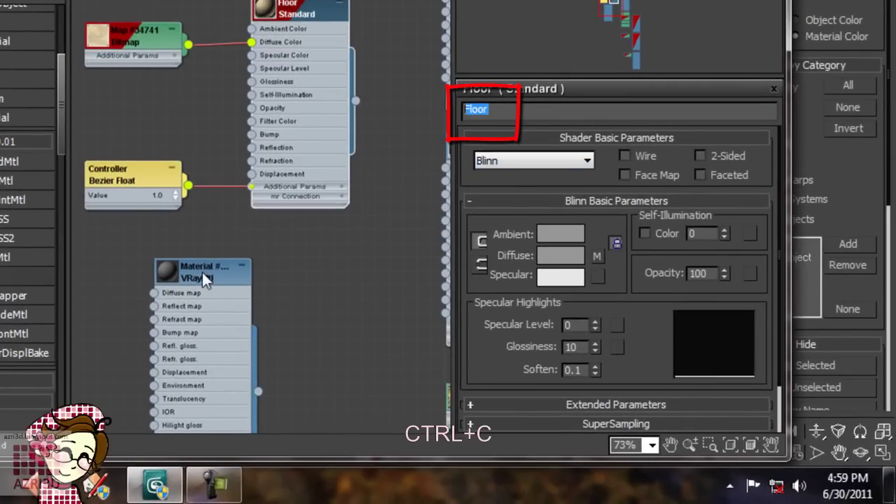
pyautogui.doubleClick(201, 272)
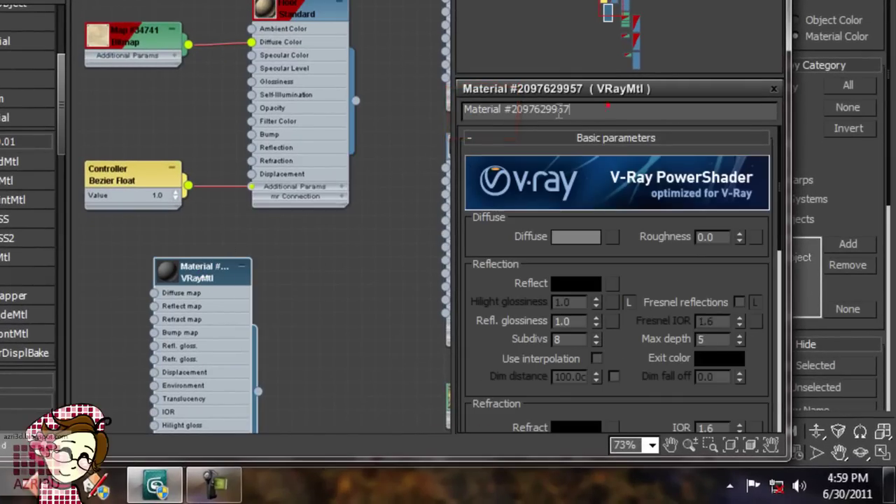
pyautogui.click(514, 109)
pyautogui.hotkey('ctrl', 'v')
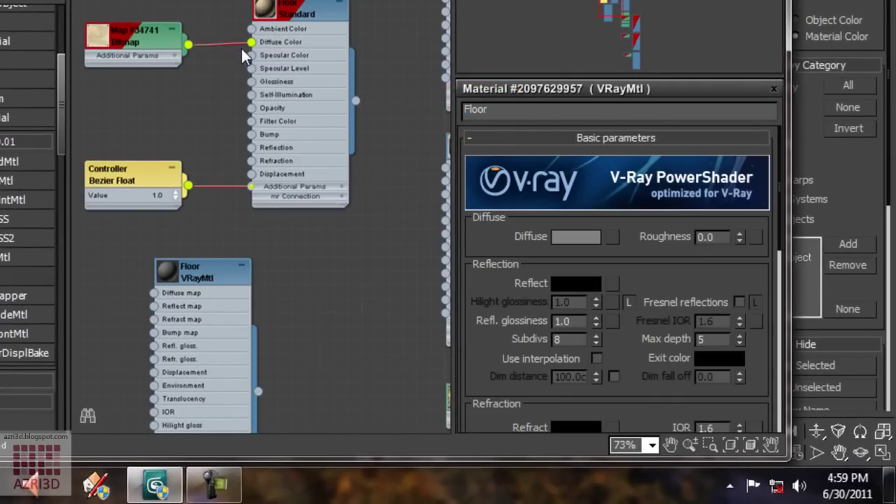
# Wire the floor bitmap into Floor VRayMtl's diffuse, replace the old Floor material, and show its texture.
pyautogui.moveTo(247, 43)
pyautogui.mouseDown()
pyautogui.moveTo(151, 301)
pyautogui.moveTo(153, 293)
pyautogui.mouseUp()
pyautogui.click(327, 140)
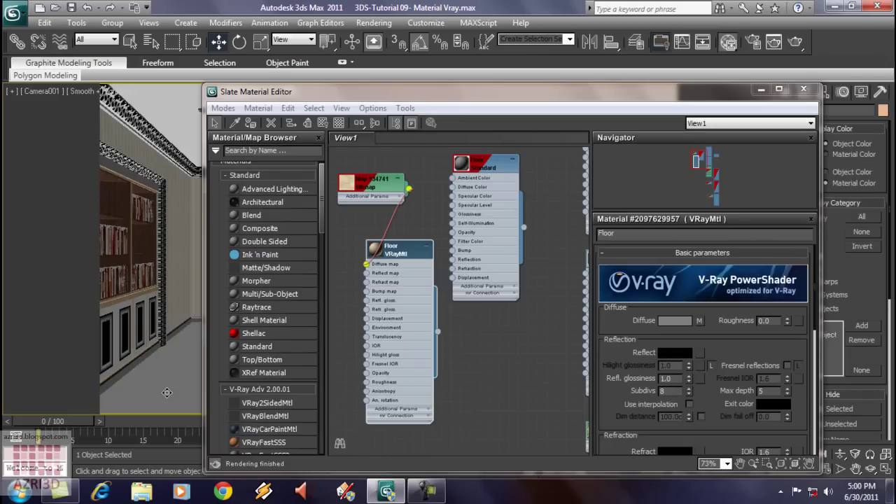
pyautogui.click(251, 123)
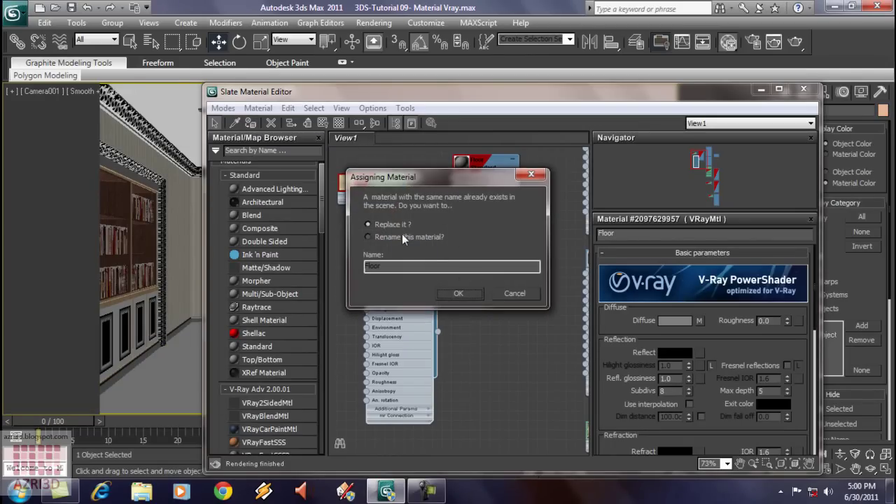
pyautogui.click(459, 294)
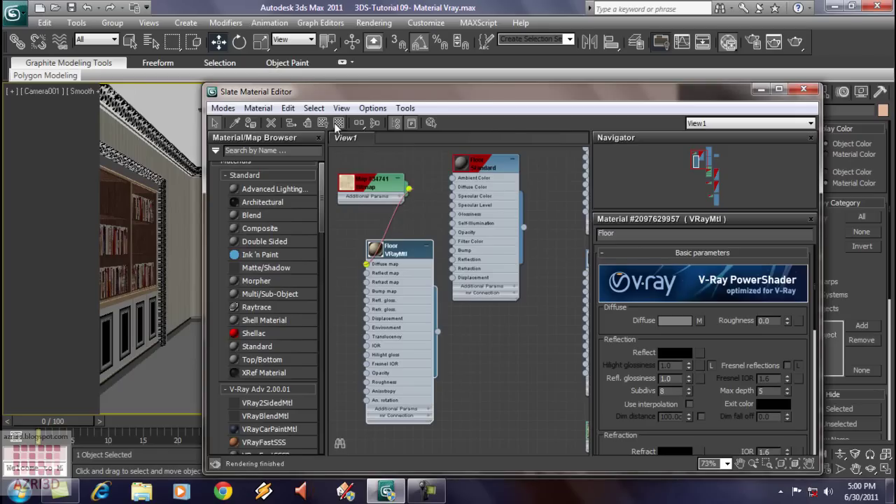
pyautogui.click(323, 123)
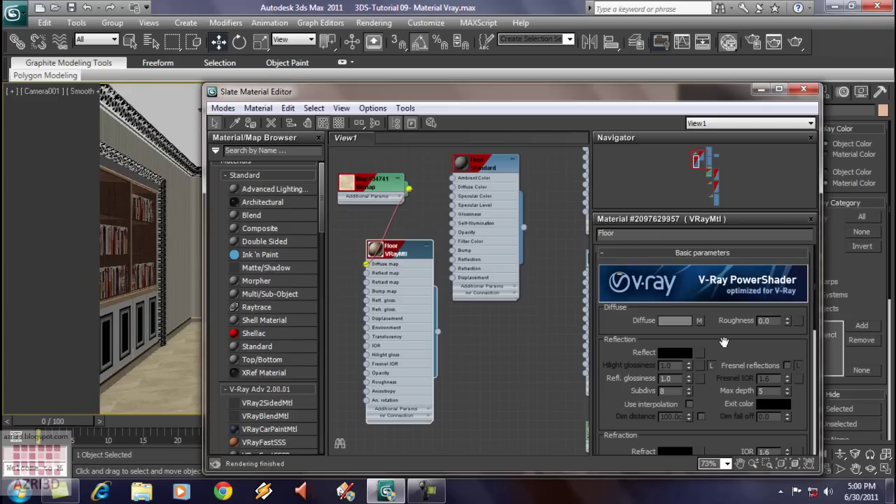
# Give the Floor material a mid-grey Reflect colour and 0.97 reflection glossiness.
pyautogui.click(673, 357)
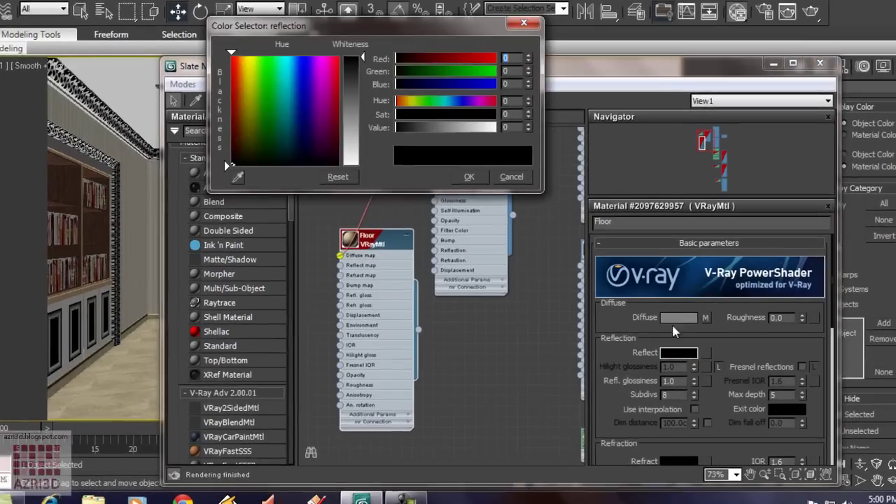
pyautogui.moveTo(359, 94); pyautogui.dragTo(441, 94)
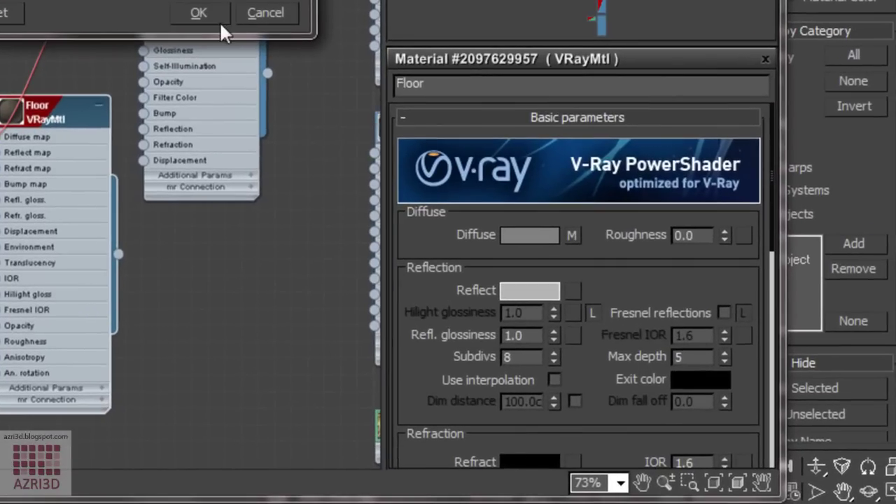
pyautogui.click(204, 13)
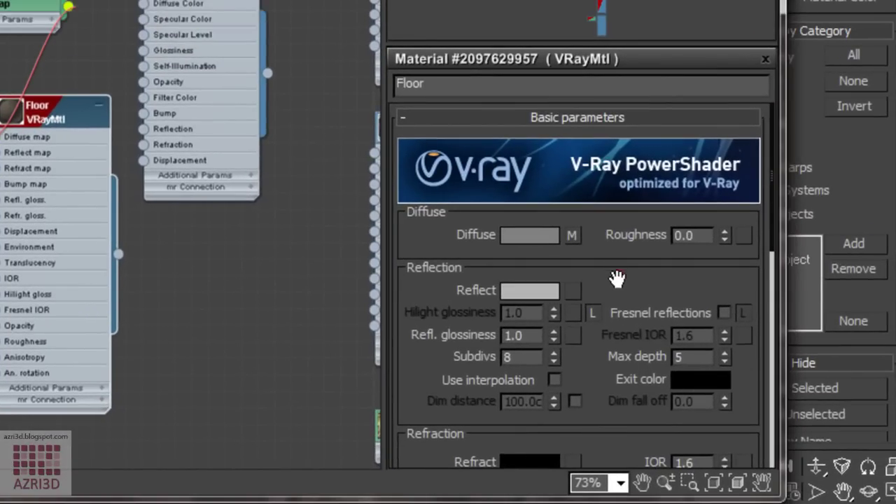
pyautogui.scroll(-3, 620, 278)
pyautogui.doubleClick(536, 233)
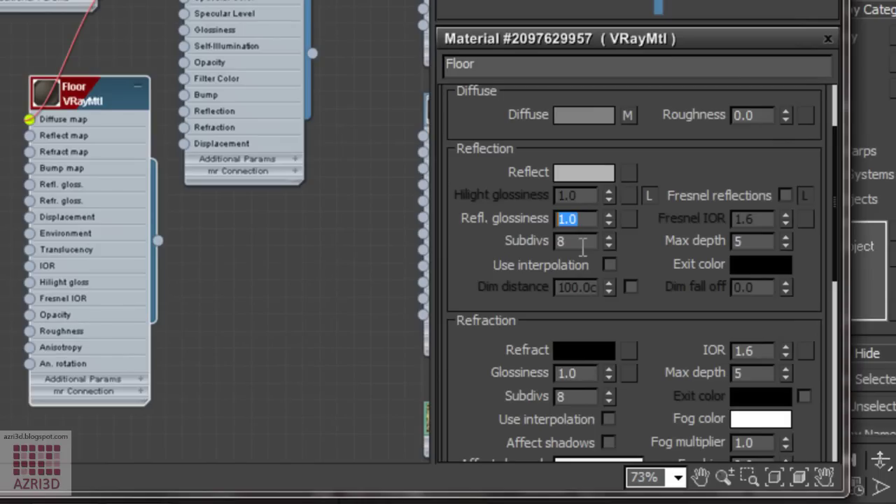
pyautogui.write('0.97')
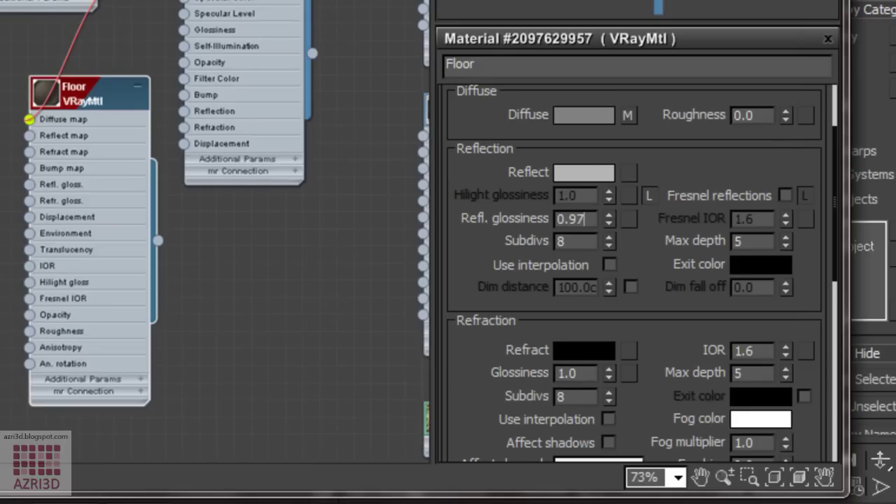
# Turn on Fresnel reflections, unlock the IOR and set Fresnel IOR to 5.0.
pyautogui.click(787, 196)
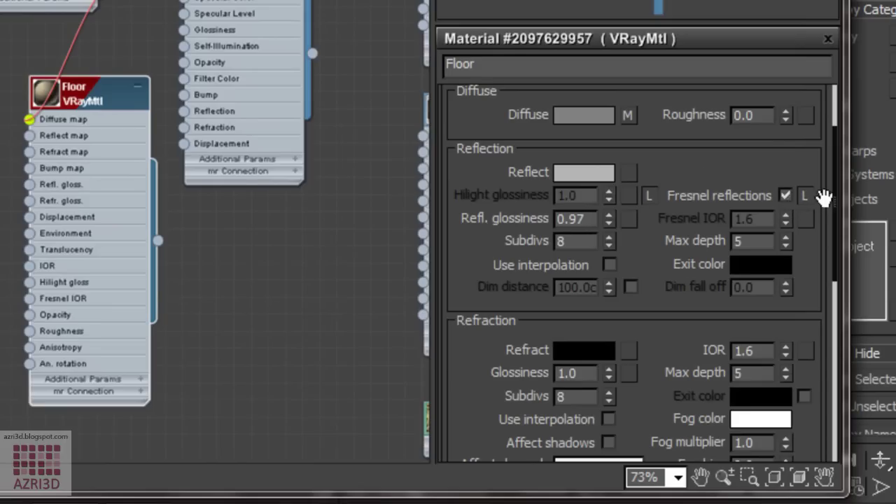
pyautogui.click(807, 193)
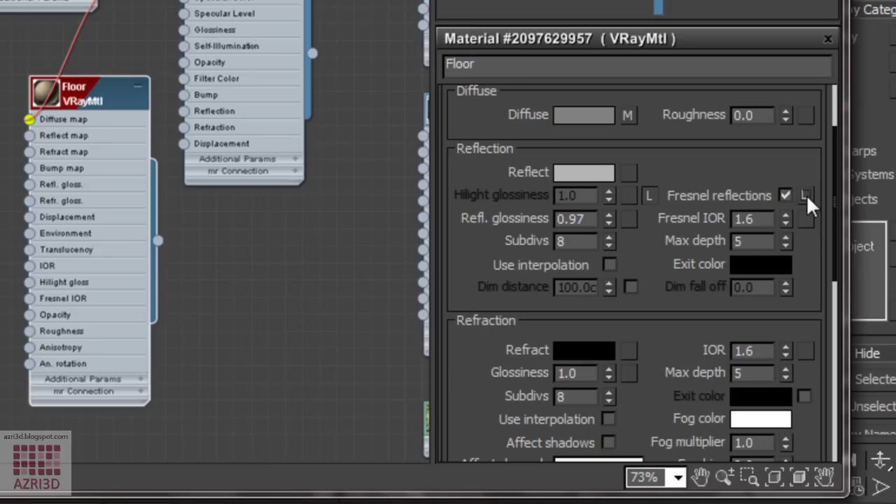
pyautogui.doubleClick(768, 218)
pyautogui.write('5')
pyautogui.click(740, 159)
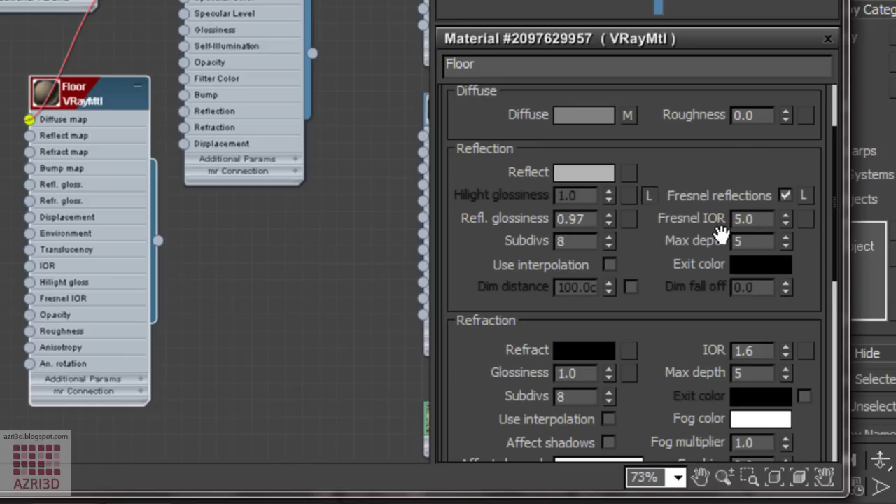
pyautogui.moveTo(694, 166); pyautogui.dragTo(698, 167)
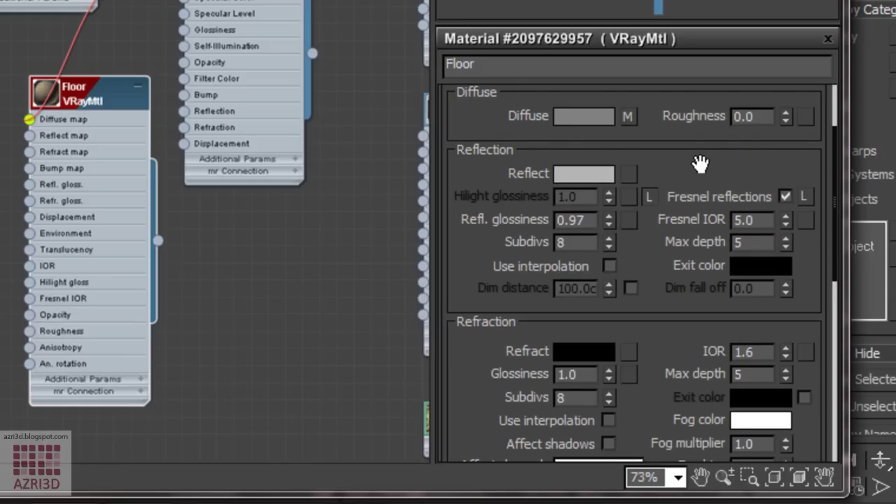
# Switch the Floor material's BRDF type to Phong.
pyautogui.scroll(-5, 656, 256)
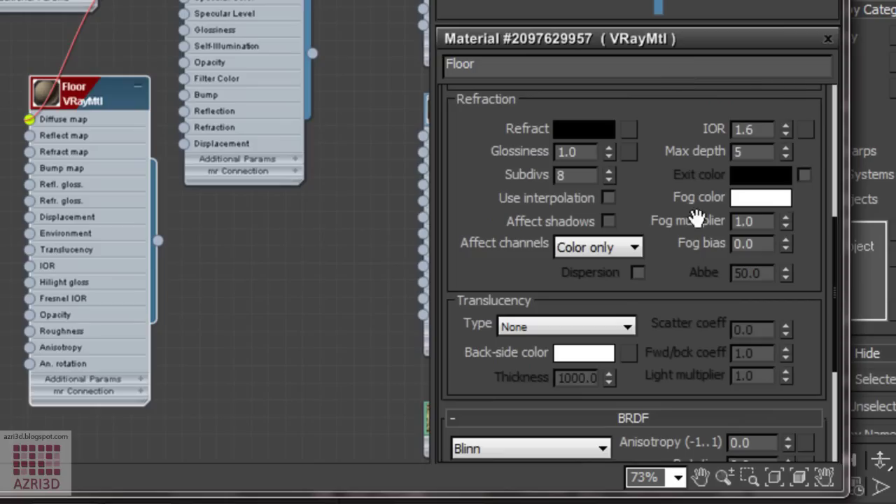
pyautogui.scroll(-5, 640, 397)
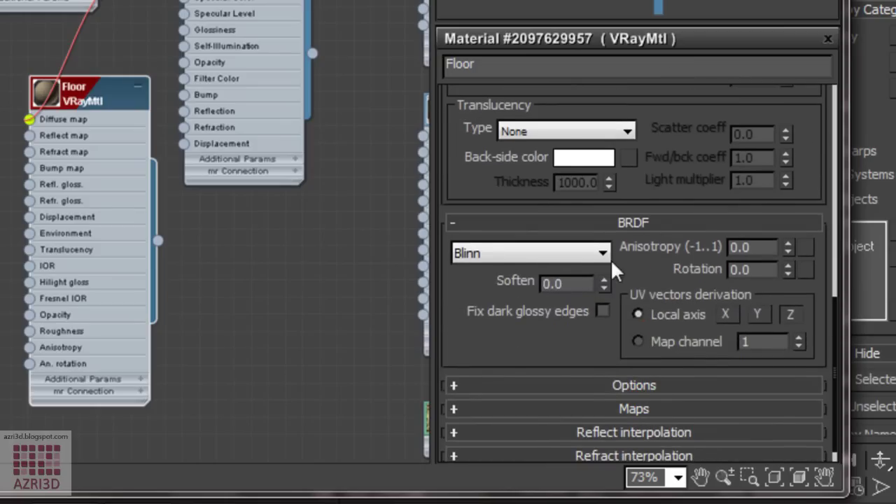
pyautogui.click(576, 253)
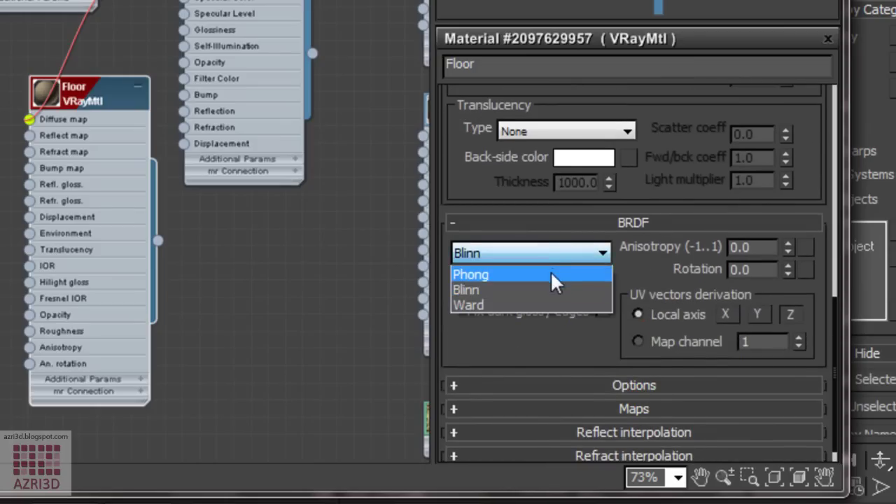
pyautogui.click(552, 273)
# Set the reflect interpolation Min rate to -3 and Max rate to 0.
pyautogui.scroll(-1, 504, 329)
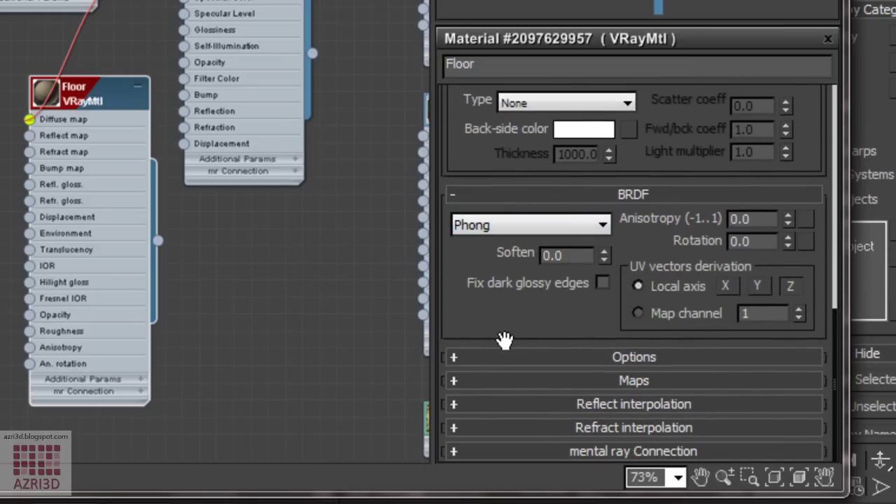
pyautogui.click(622, 404)
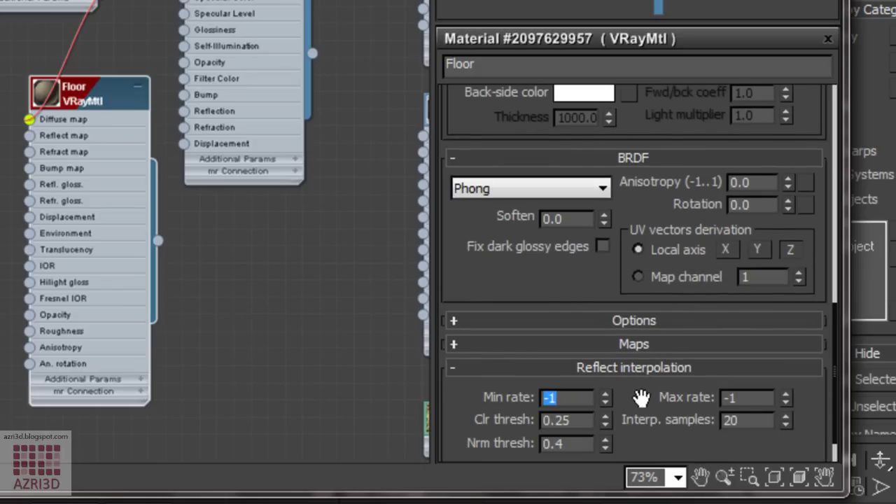
pyautogui.write('-')
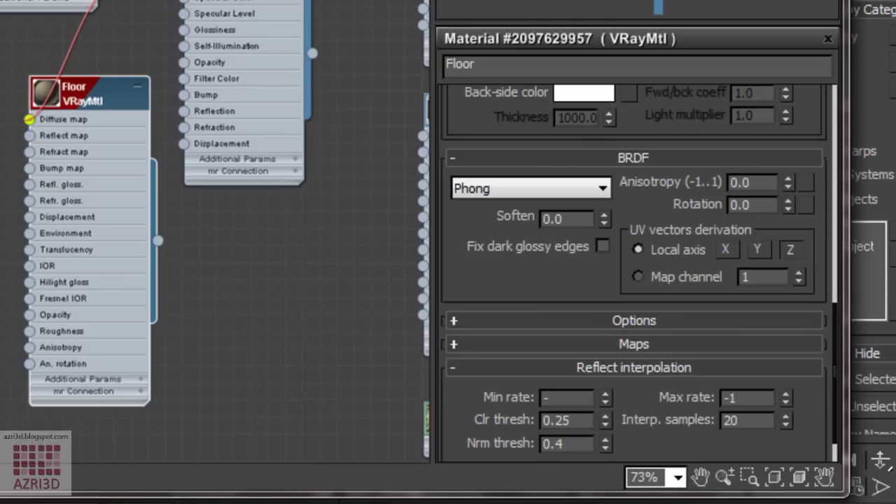
pyautogui.doubleClick(749, 397)
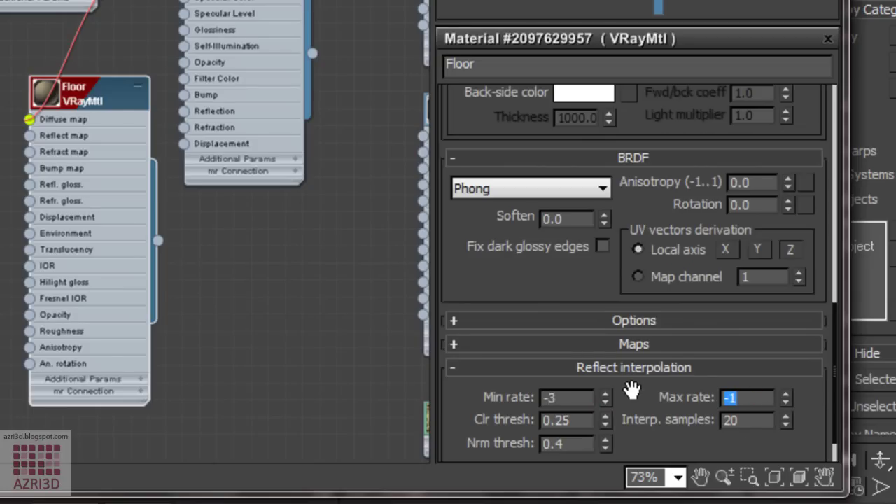
pyautogui.write('0')
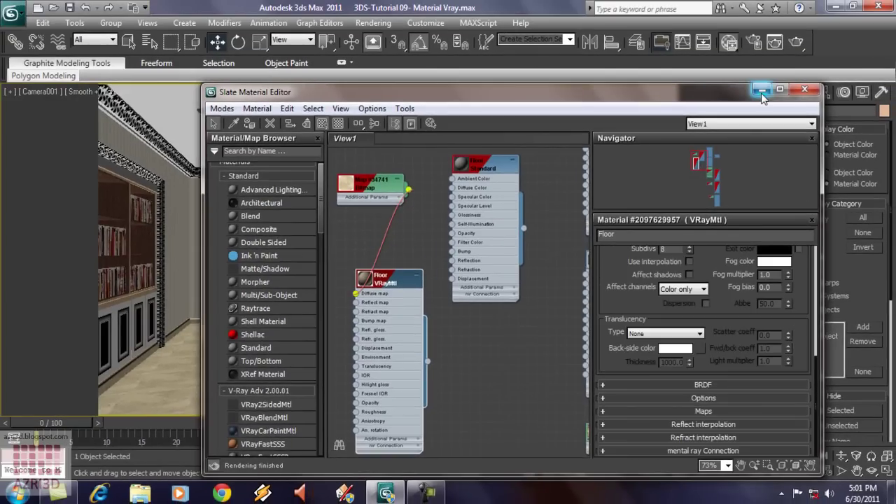
# Minimize the Slate Material Editor to reveal the bedroom camera view, then bring up the Rendering menu.
pyautogui.click(762, 93)
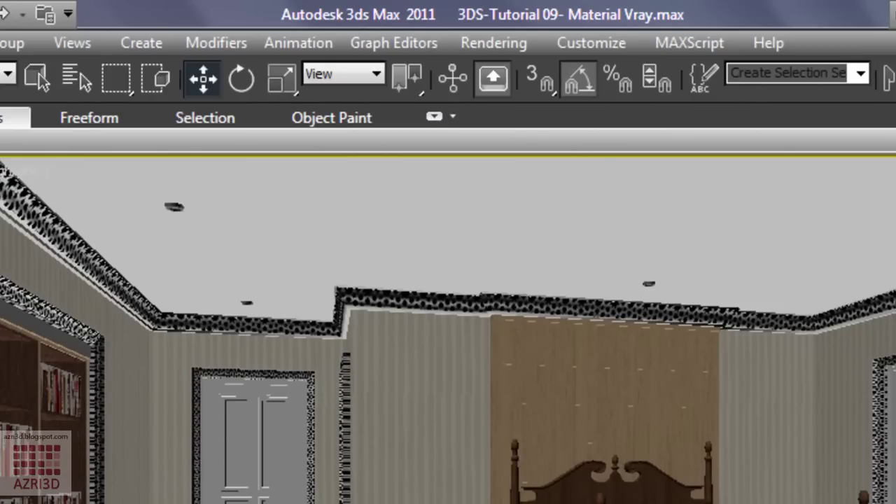
pyautogui.click(497, 48)
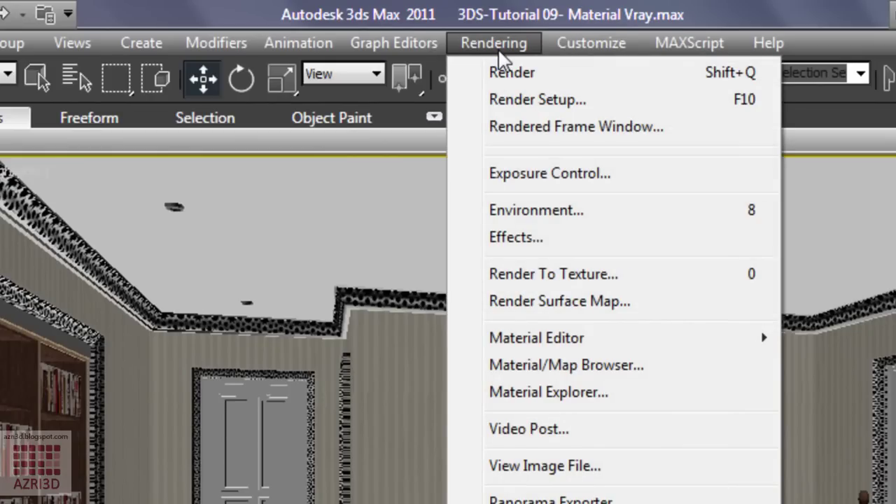
# Region-render the floor patch beside the door, then close the frame and V-Ray messages windows.
pyautogui.click(548, 128)
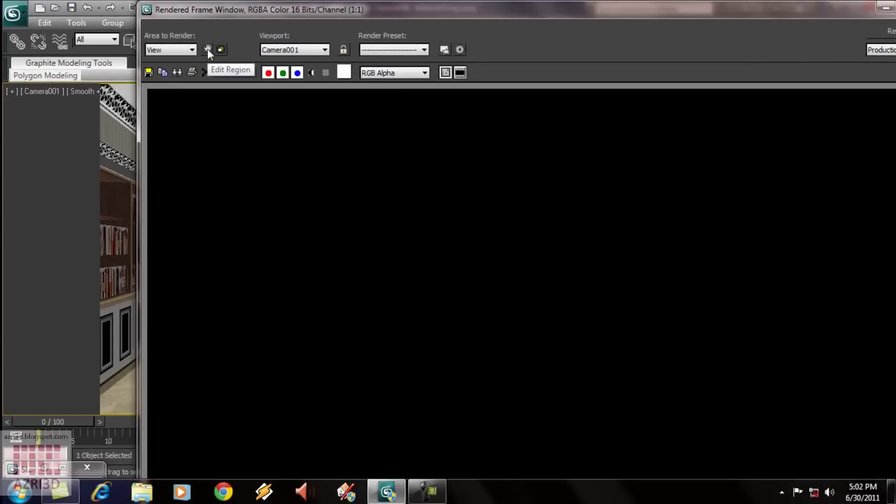
pyautogui.click(208, 51)
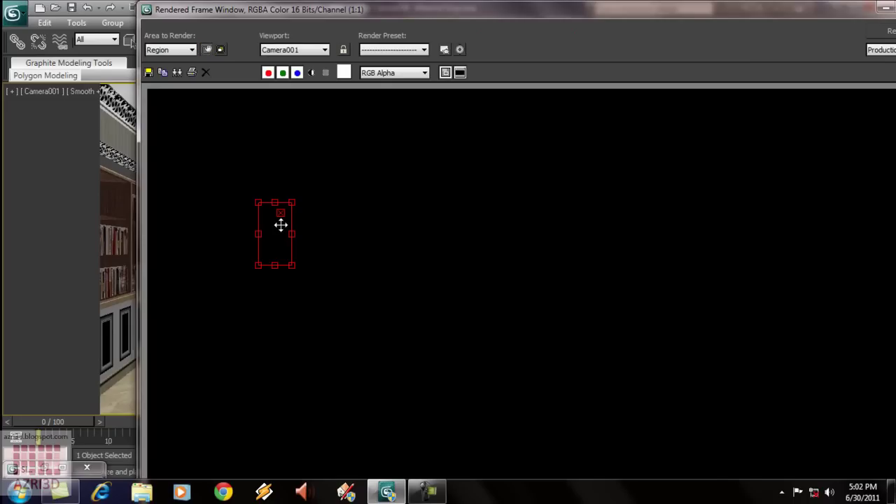
pyautogui.moveTo(280, 223); pyautogui.dragTo(262, 248)
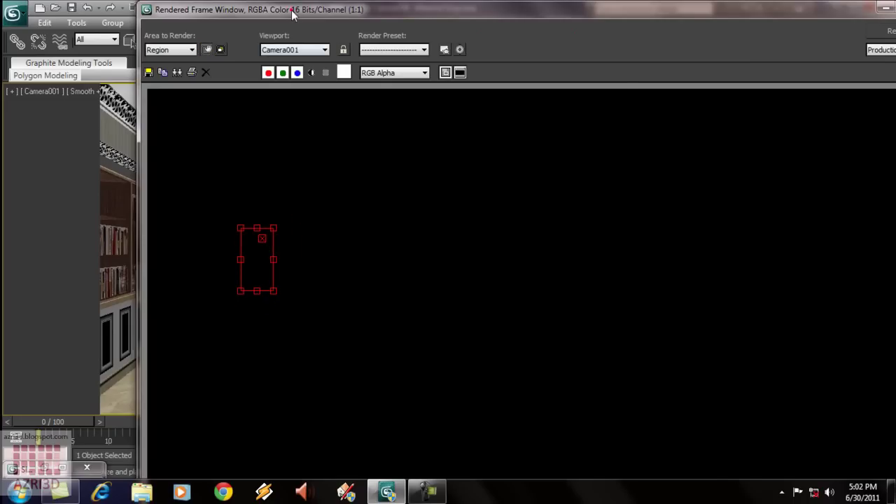
pyautogui.moveTo(291, 10); pyautogui.dragTo(477, 15)
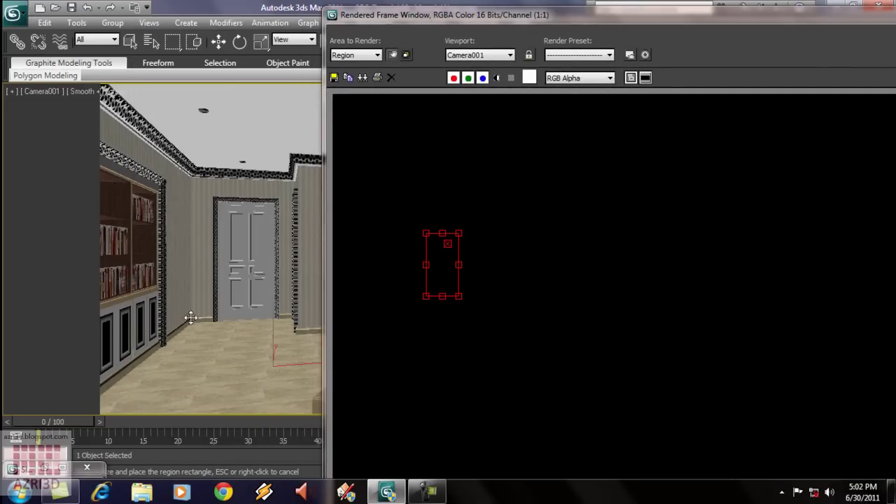
pyautogui.moveTo(192, 269); pyautogui.dragTo(196, 356)
pyautogui.moveTo(591, 15); pyautogui.dragTo(564, 13)
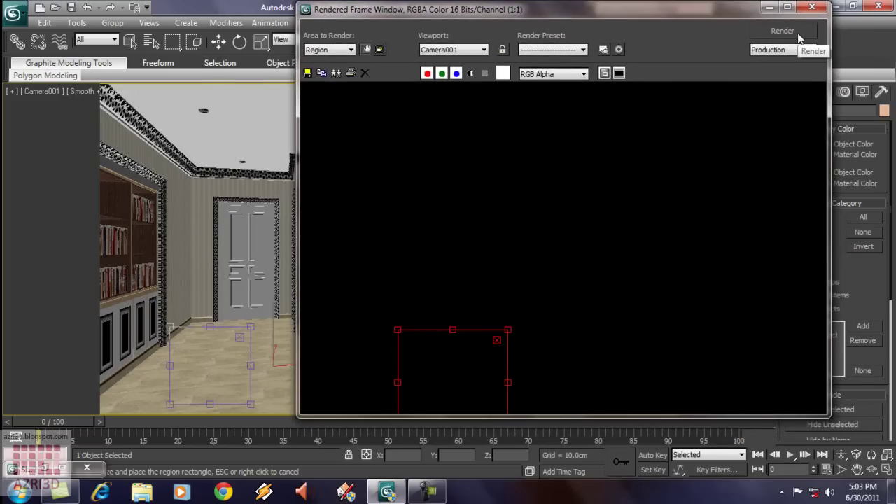
pyautogui.click(799, 39)
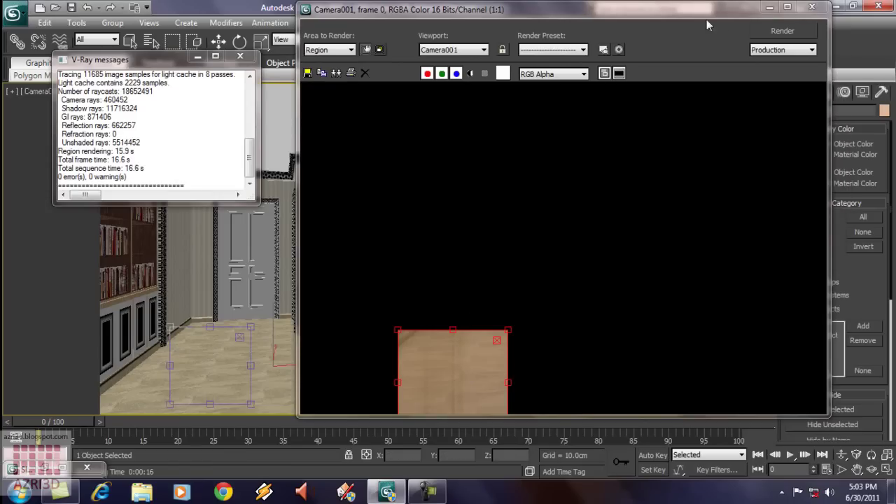
pyautogui.click(812, 7)
pyautogui.click(240, 56)
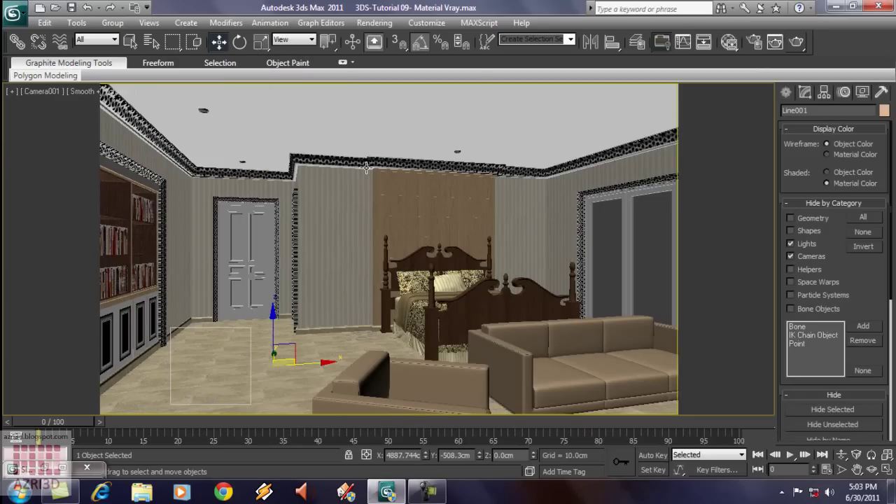
# Open the Slate Material Editor with M and bring the VRay material nodes into view.
pyautogui.press('m')
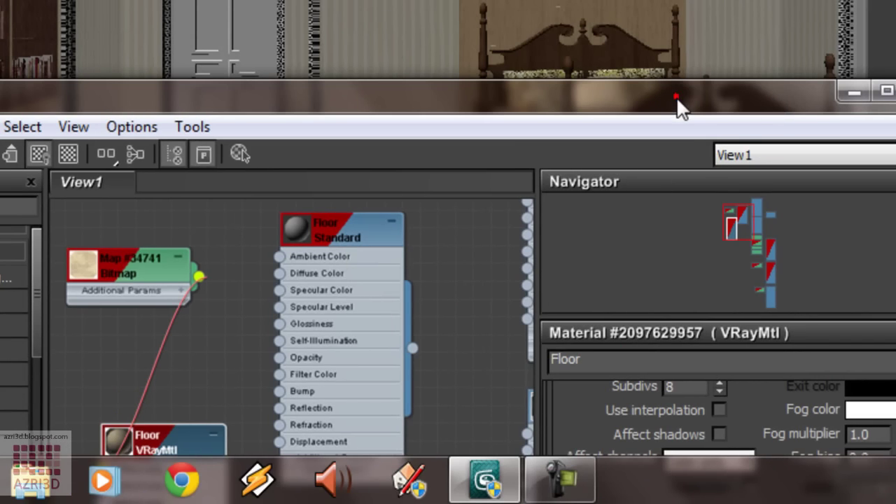
pyautogui.moveTo(677, 95); pyautogui.dragTo(677, 186)
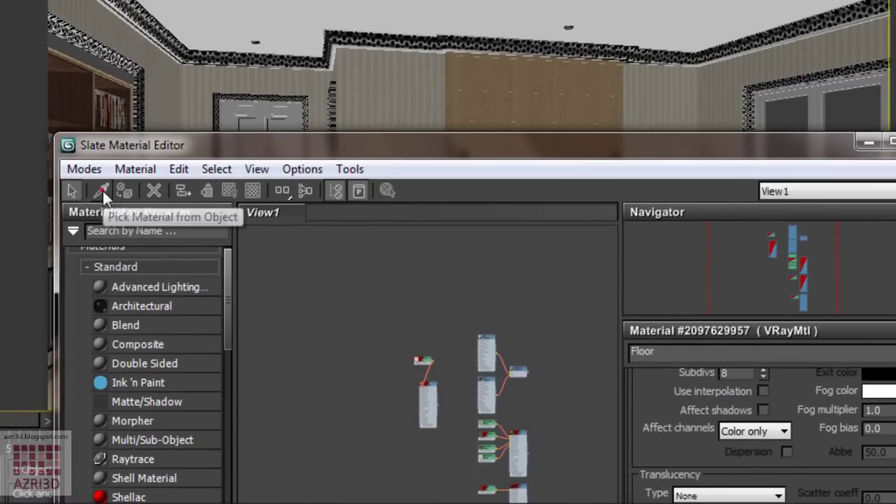
pyautogui.click(102, 190)
pyautogui.click(476, 82)
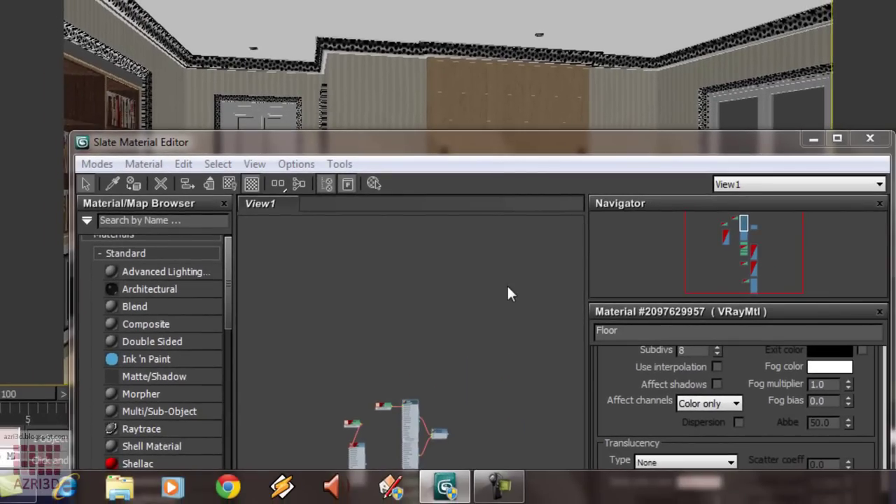
pyautogui.moveTo(486, 348); pyautogui.dragTo(473, 384, button='middle')
pyautogui.scroll(3, 473, 384)
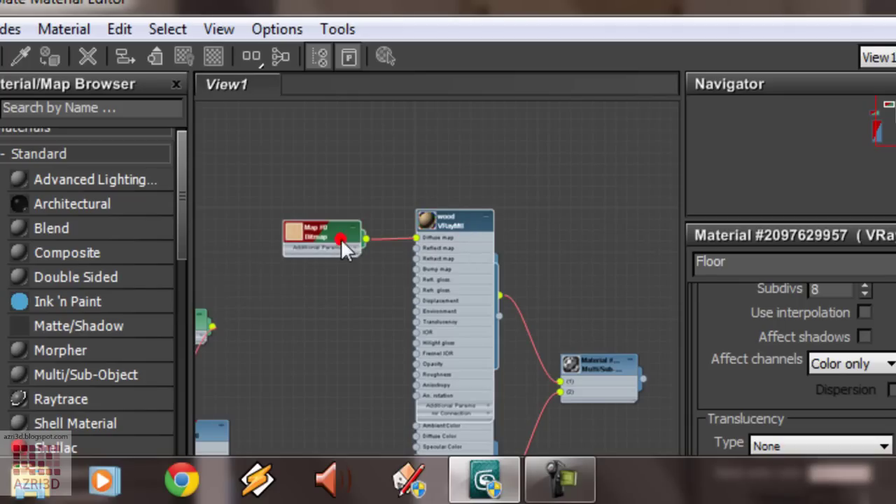
pyautogui.scroll(-3, 622, 208)
pyautogui.scroll(-2, 625, 209)
# Rearrange the wood VRayMtl and bitmap nodes, add a new VRayMtl, and select the wood nodes.
pyautogui.moveTo(552, 213); pyautogui.dragTo(361, 346)
pyautogui.scroll(4, 390, 380)
pyautogui.moveTo(293, 387); pyautogui.dragTo(314, 340, button='middle')
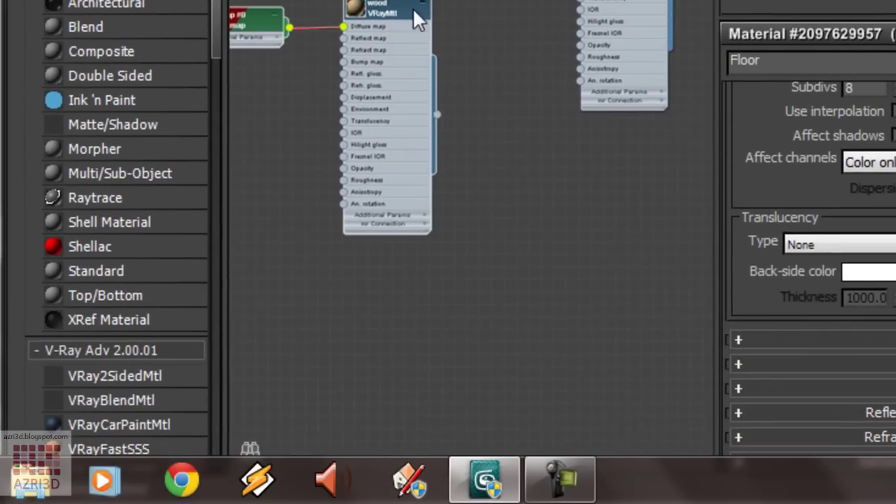
pyautogui.moveTo(399, 17); pyautogui.dragTo(500, 60)
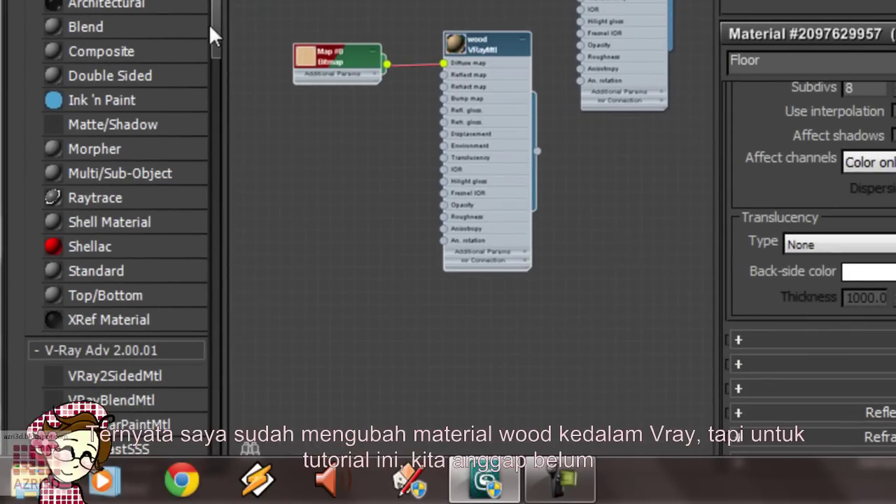
pyautogui.moveTo(216, 21); pyautogui.dragTo(229, 114)
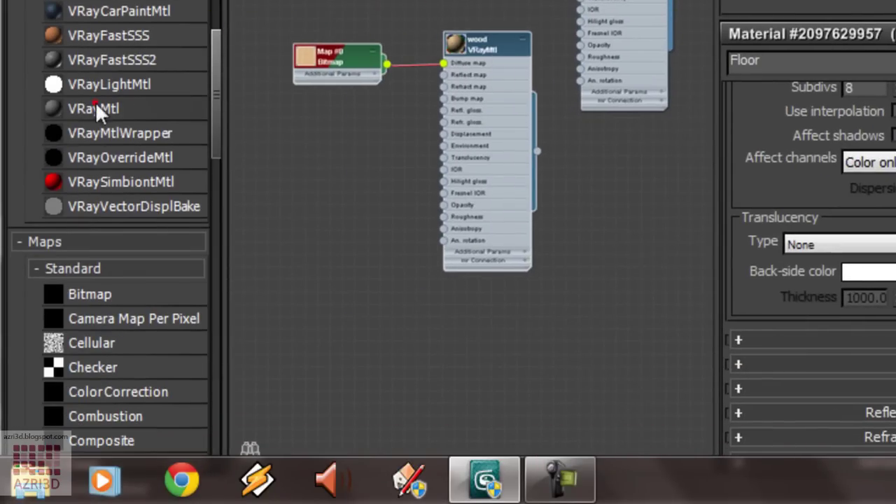
pyautogui.moveTo(96, 109); pyautogui.dragTo(364, 225)
pyautogui.scroll(2, 400, 296)
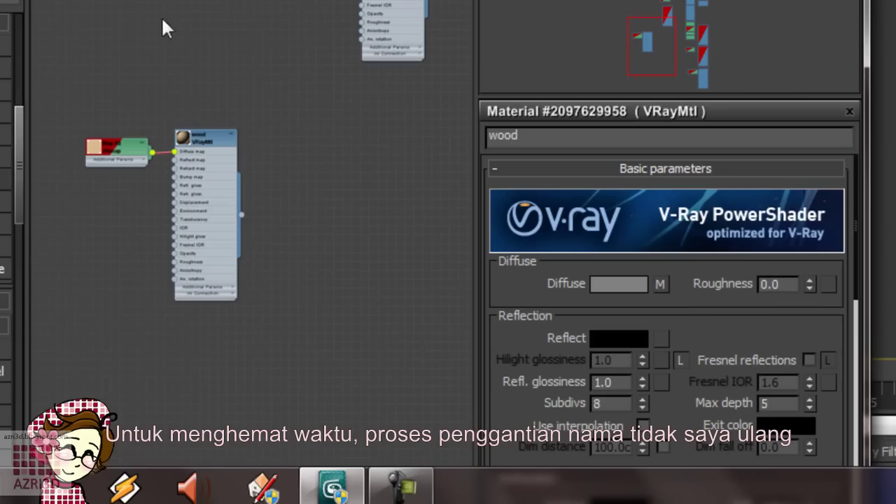
pyautogui.moveTo(70, 70); pyautogui.dragTo(320, 385)
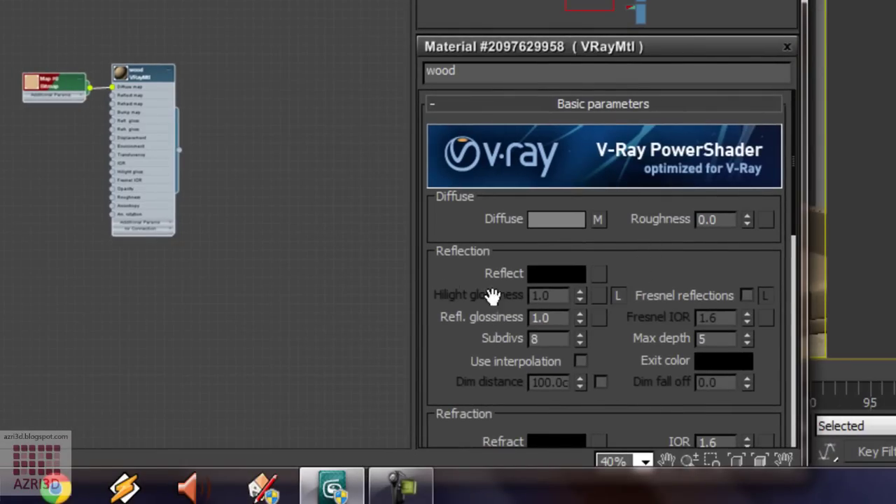
# Give wood a grey Reflect, 0.85 reflection glossiness and unlocked 0.75 highlight glossiness.
pyautogui.click(554, 271)
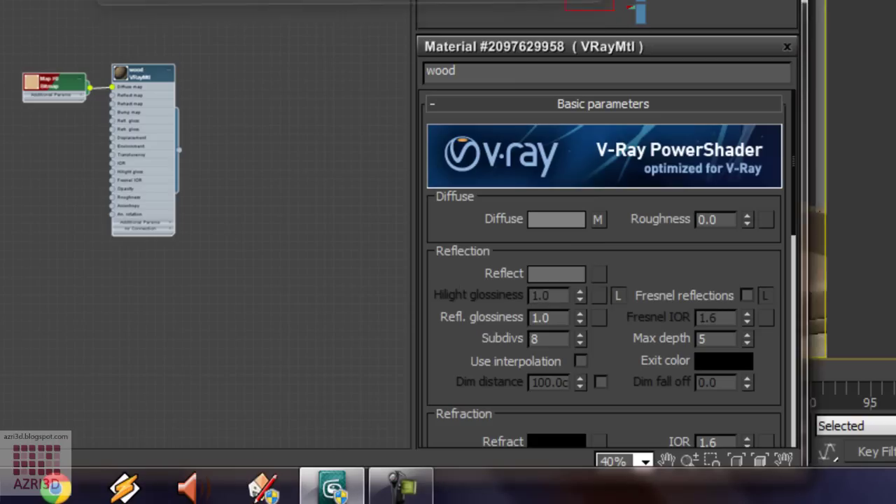
pyautogui.doubleClick(554, 315)
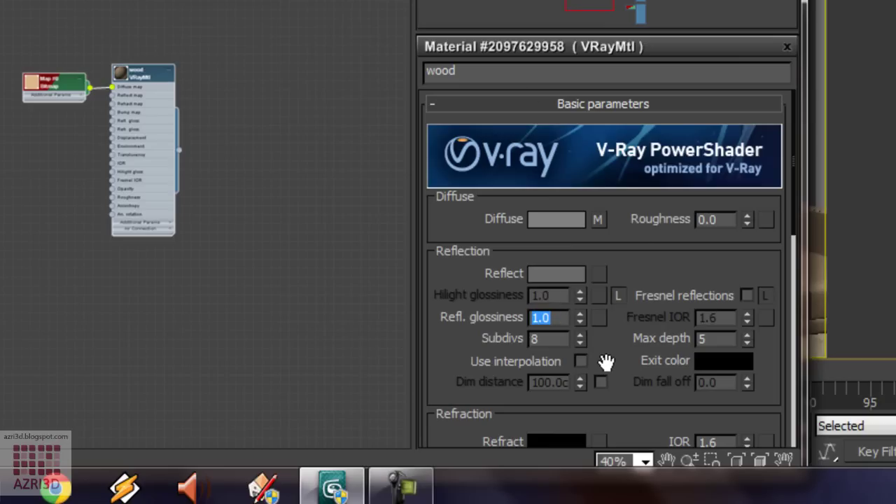
pyautogui.write('0.85')
pyautogui.click(619, 295)
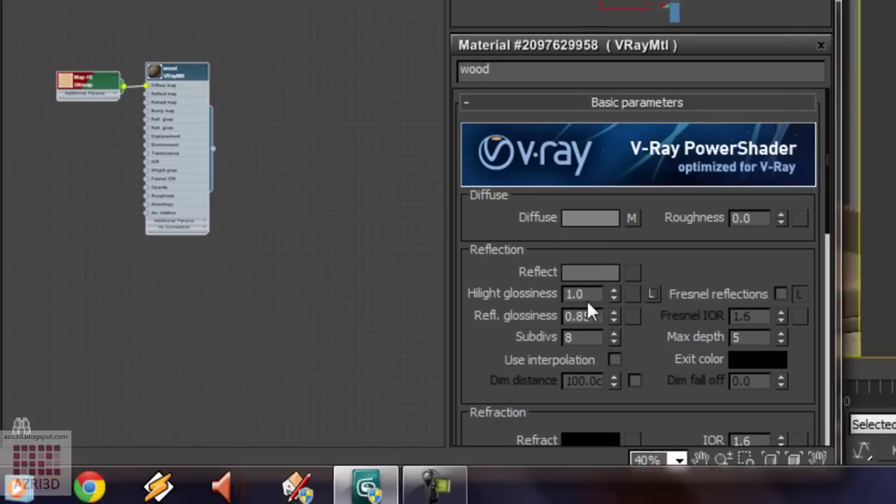
pyautogui.click(551, 296)
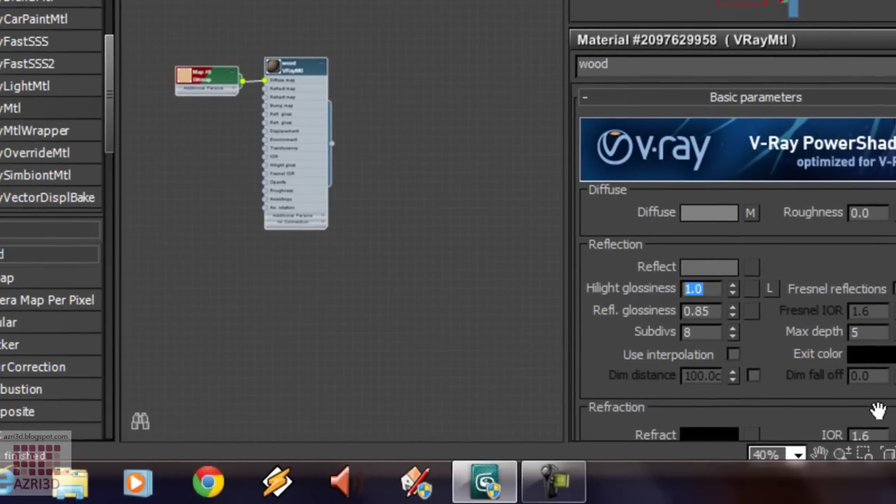
pyautogui.write('0.75')
# Set the wood material's Fresnel IOR to 2.0.
pyautogui.click(869, 310)
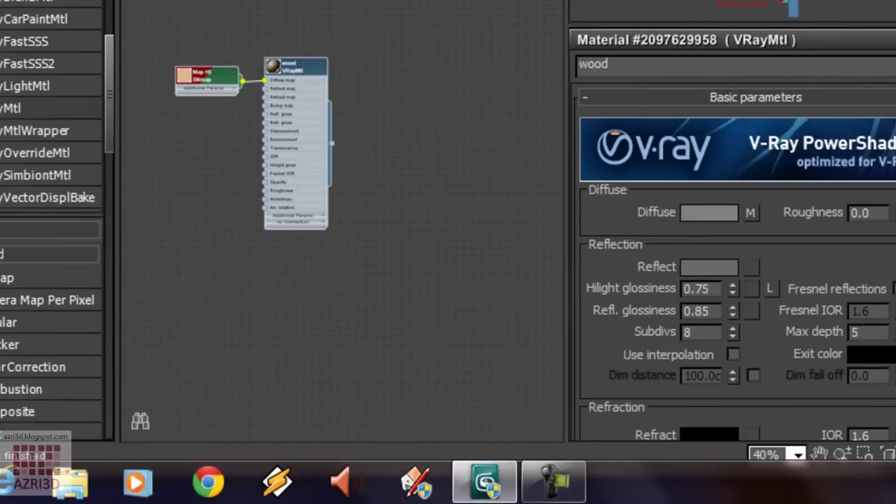
pyautogui.write('2')
pyautogui.click(806, 248)
pyautogui.moveTo(782, 379); pyautogui.dragTo(780, 208)
pyautogui.moveTo(780, 406)
pyautogui.mouseDown()
pyautogui.moveTo(796, 362)
pyautogui.moveTo(780, 303)
pyautogui.mouseUp()
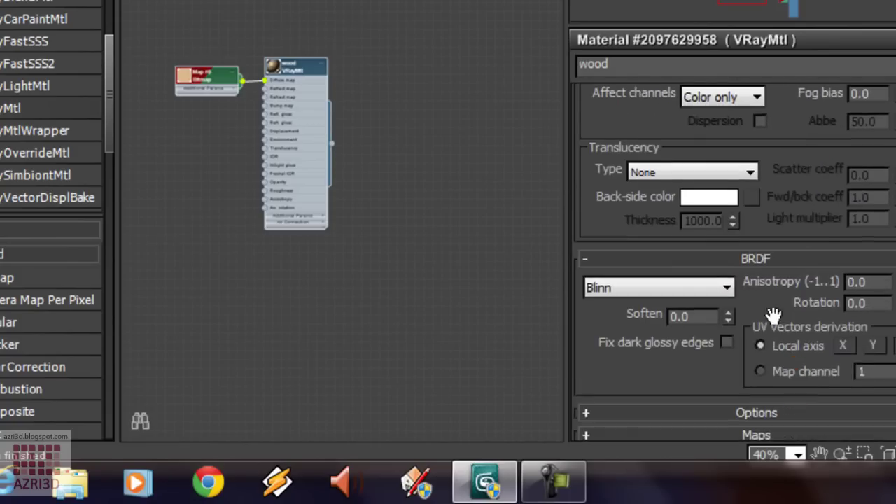
pyautogui.moveTo(661, 382); pyautogui.dragTo(661, 310)
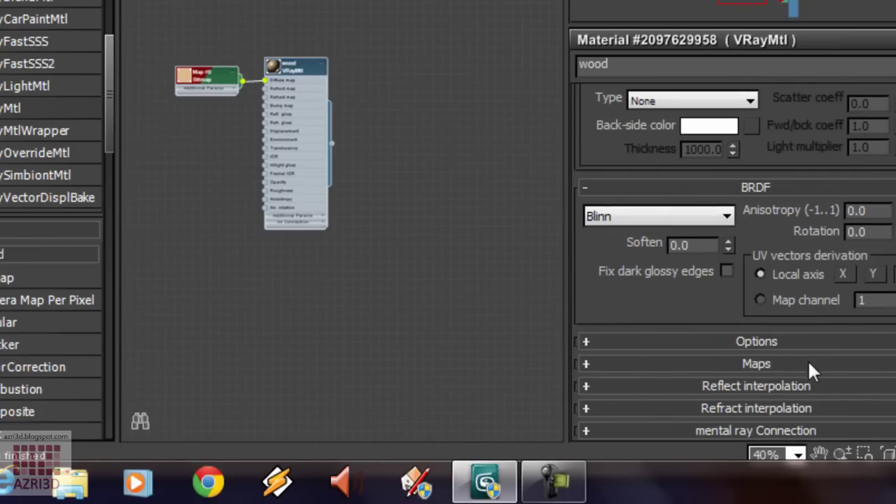
# Set reflect interpolation Min rate -2, Max rate 0, and turn on Fix dark glossy edges.
pyautogui.click(805, 389)
pyautogui.doubleClick(708, 380)
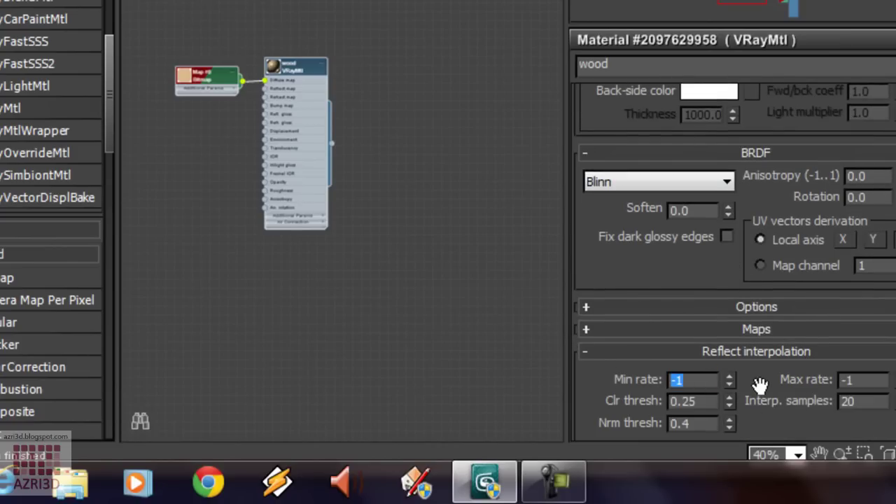
pyautogui.write('-2')
pyautogui.doubleClick(854, 380)
pyautogui.write('0')
pyautogui.press('Return')
pyautogui.click(632, 235)
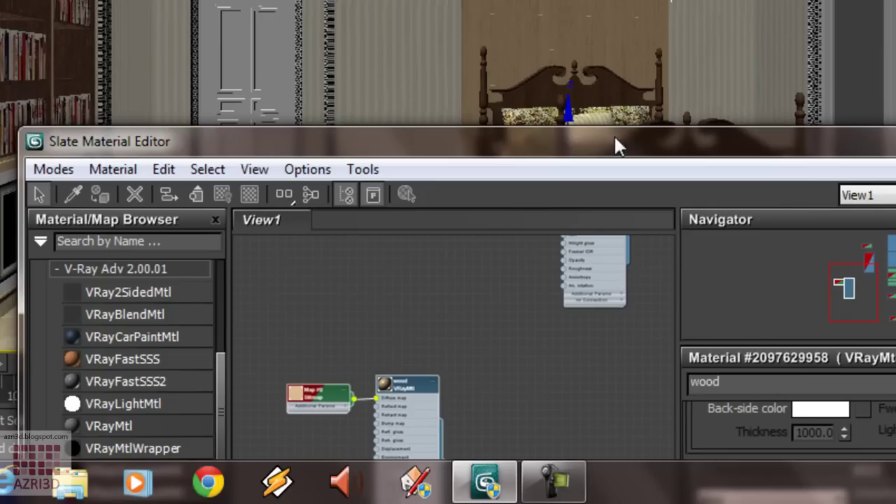
# Pick the bed's FURNITURE material into the node view and maximize the editor.
pyautogui.click(73, 194)
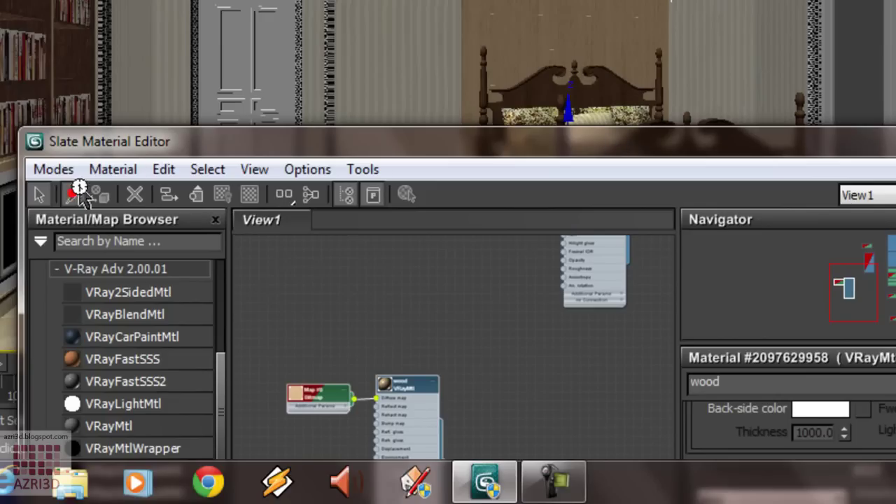
pyautogui.click(619, 93)
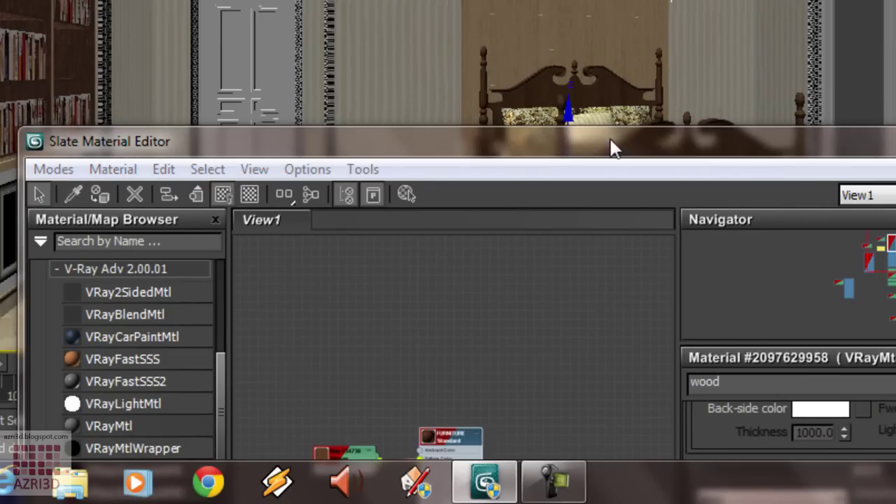
pyautogui.doubleClick(606, 137)
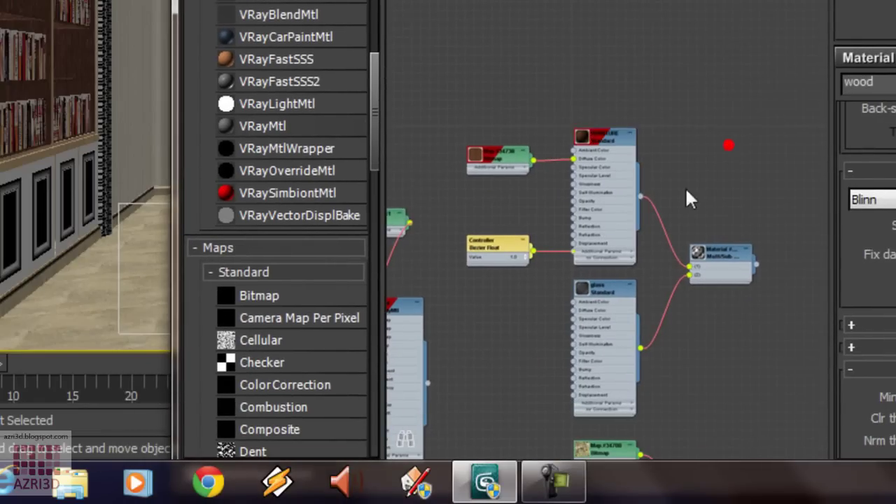
pyautogui.scroll(-5, 702, 168)
pyautogui.scroll(5, 634, 214)
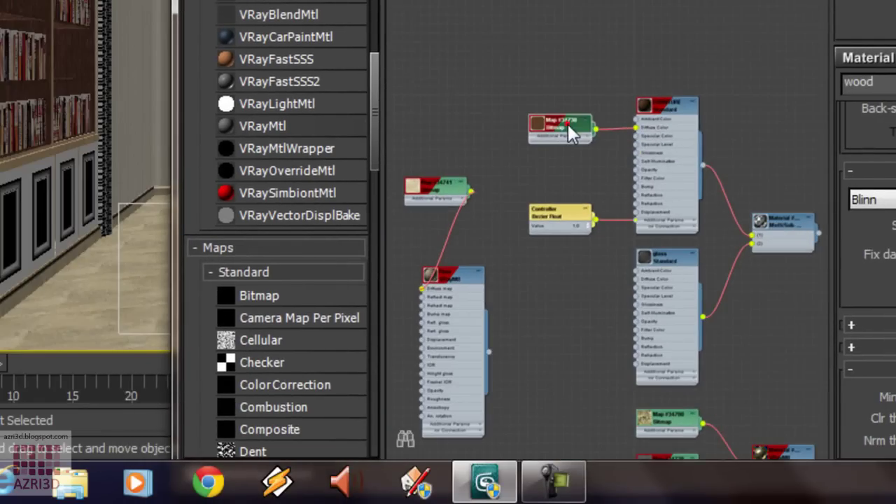
pyautogui.scroll(2, 574, 129)
# Move the FURNITURE node beside its map and controller nodes.
pyautogui.click(711, 30)
pyautogui.scroll(-2, 776, 55)
pyautogui.scroll(-2, 719, 38)
pyautogui.moveTo(720, 38)
pyautogui.mouseDown()
pyautogui.moveTo(487, 217)
pyautogui.moveTo(470, 184)
pyautogui.mouseUp()
pyautogui.scroll(2, 526, 198)
pyautogui.scroll(1, 526, 198)
pyautogui.scroll(-1, 635, 176)
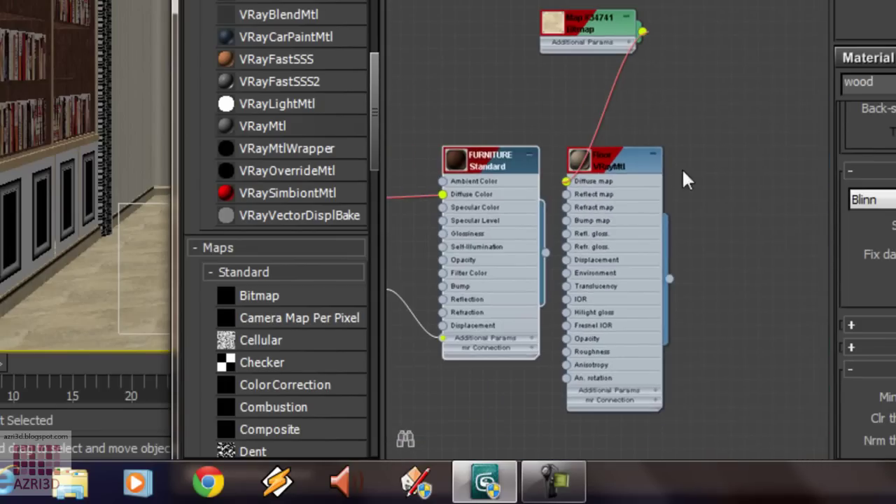
pyautogui.scroll(-2, 771, 96)
pyautogui.scroll(-1, 771, 99)
pyautogui.moveTo(674, 114)
pyautogui.mouseDown()
pyautogui.moveTo(533, 287)
pyautogui.moveTo(495, 263)
pyautogui.mouseUp()
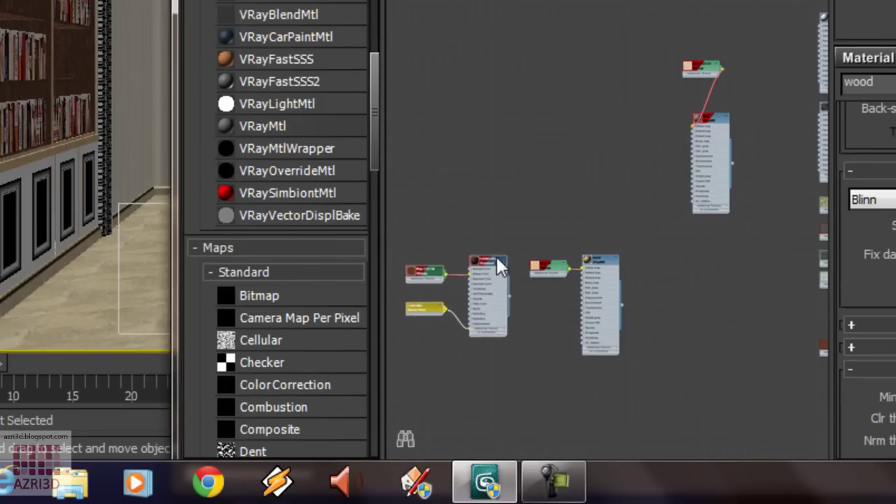
pyautogui.scroll(3, 585, 273)
pyautogui.scroll(-1, 675, 236)
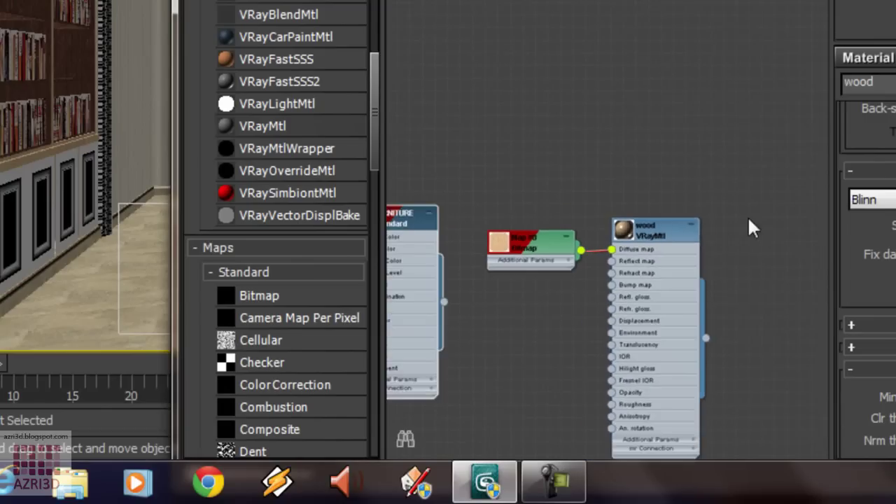
pyautogui.scroll(-1, 728, 238)
# Shift-drag a copy of the wood VRayMtl above FURNITURE and show its parameters.
pyautogui.click(692, 225)
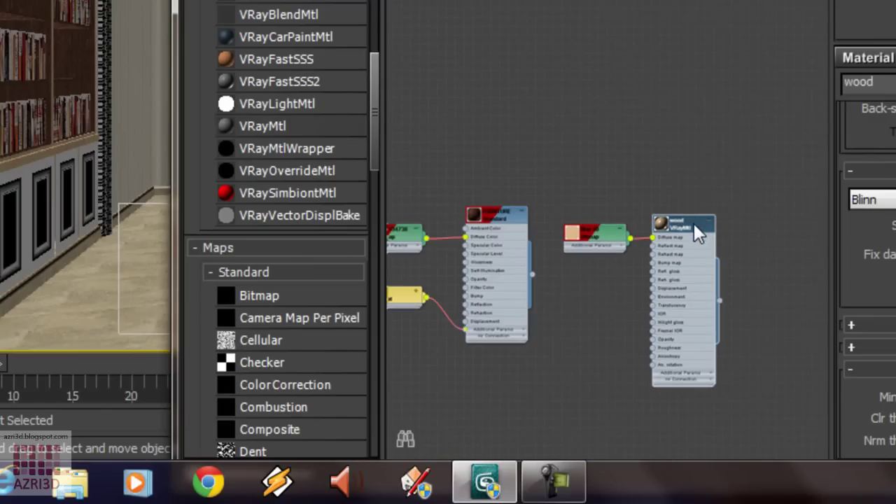
pyautogui.keyDown('shift'); pyautogui.moveTo(693, 224); pyautogui.dragTo(507, 25); pyautogui.keyUp('shift')
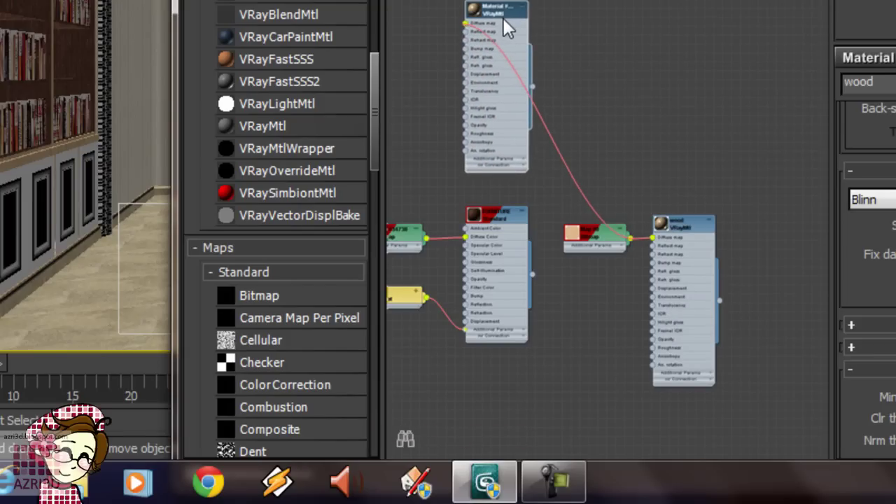
pyautogui.scroll(1, 498, 8)
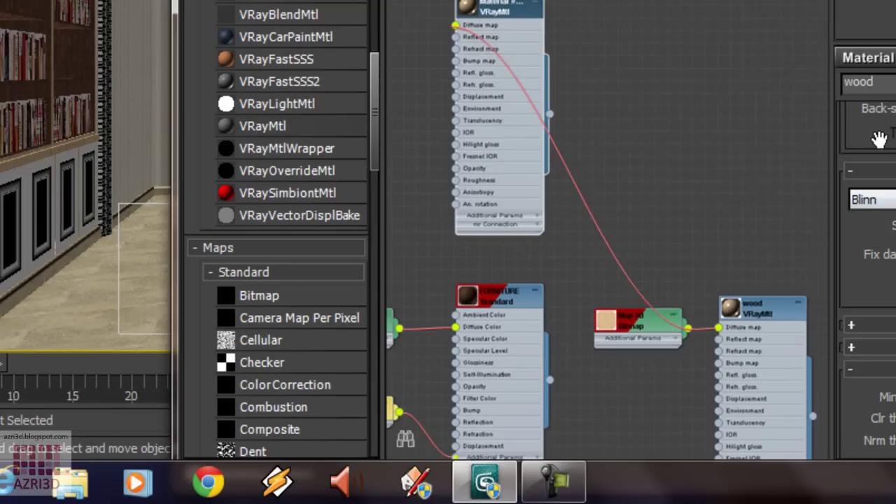
pyautogui.scroll(4, 879, 136)
pyautogui.scroll(3, 880, 136)
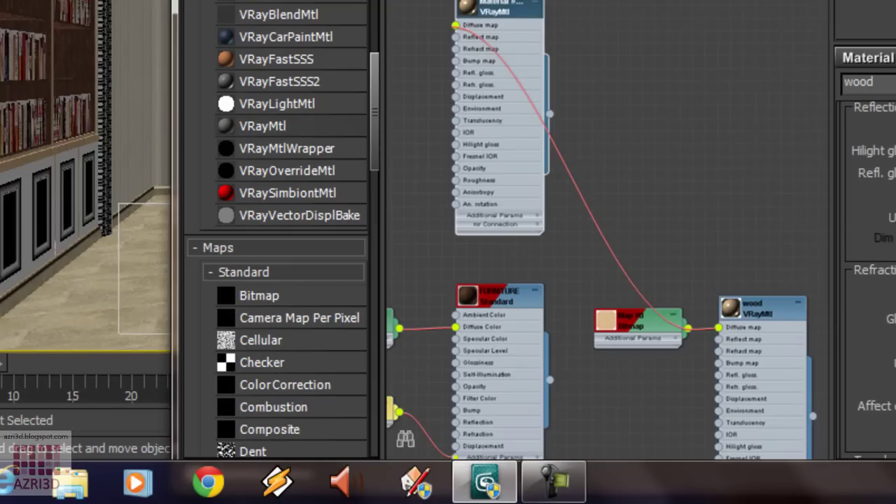
pyautogui.scroll(-2, 756, 84)
pyautogui.scroll(2, 680, 231)
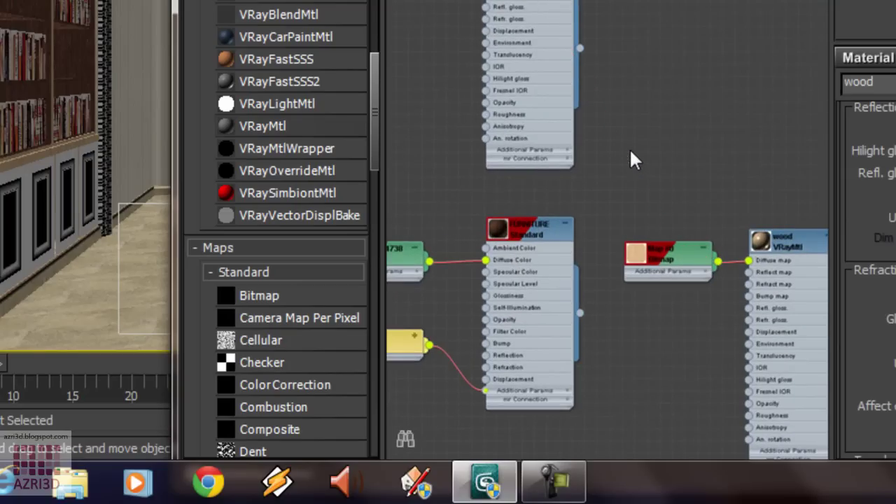
pyautogui.scroll(-1, 744, 86)
pyautogui.scroll(-1, 740, 86)
pyautogui.scroll(-1, 740, 86)
pyautogui.scroll(1, 596, 6)
pyautogui.click(593, 5)
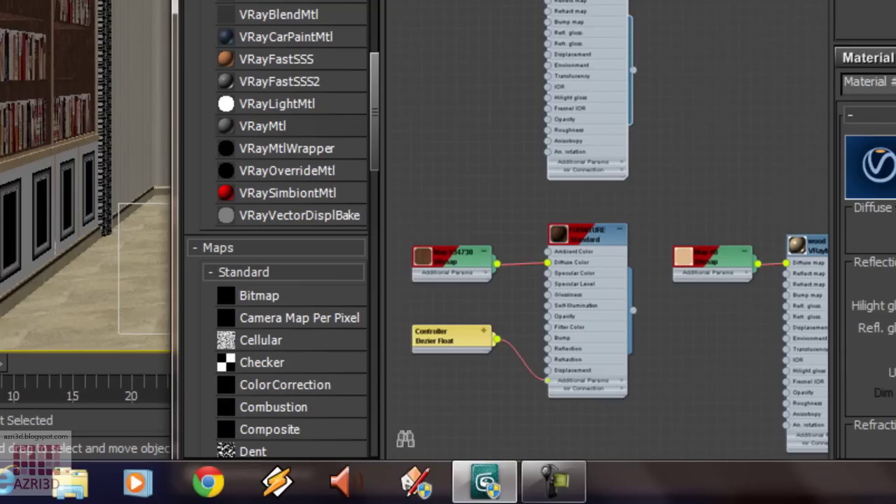
# Rename the copied VRayMtl to FURNITURE, then lower the editor and select the bed headboard.
pyautogui.doubleClick(618, 234)
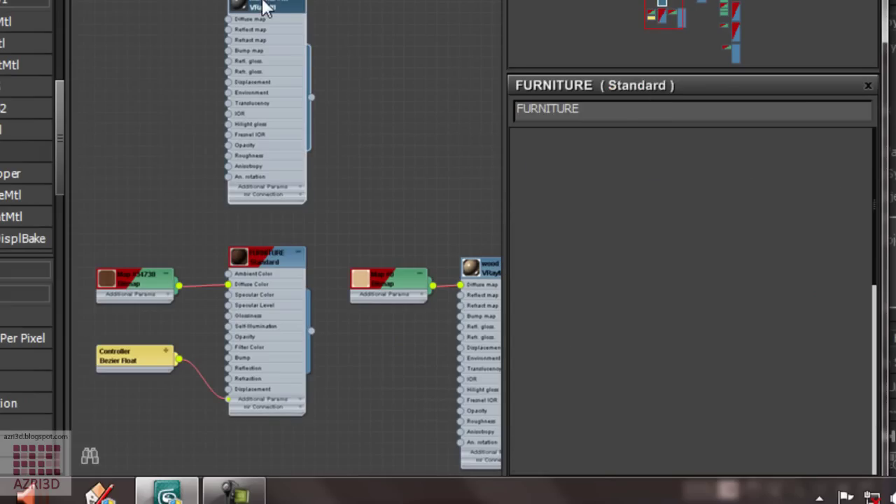
pyautogui.doubleClick(265, 7)
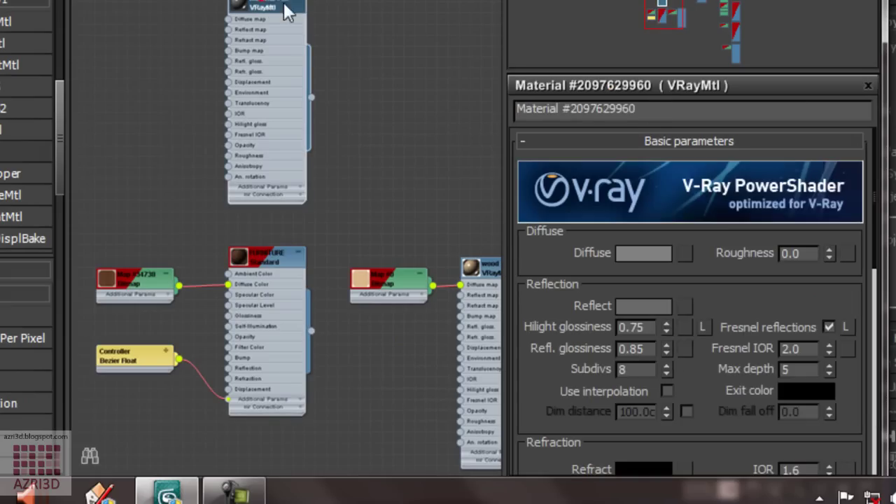
pyautogui.doubleClick(688, 109)
pyautogui.write('FURNITURE')
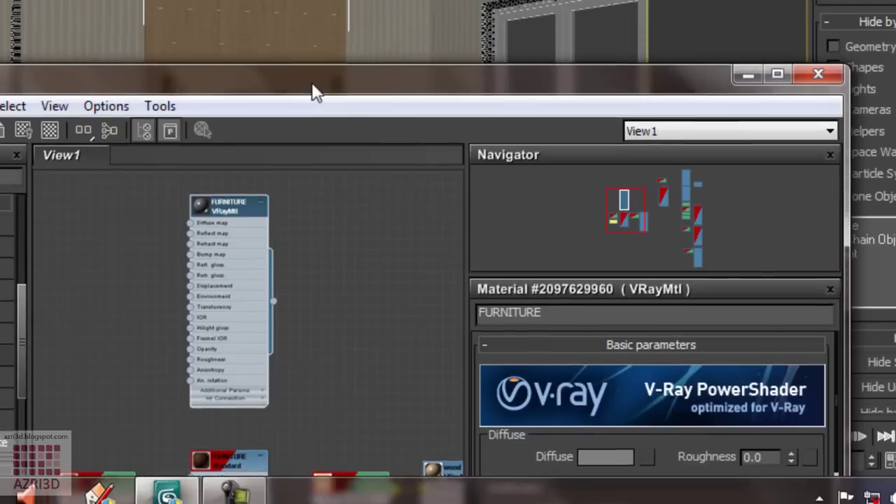
pyautogui.moveTo(315, 90); pyautogui.dragTo(323, 127)
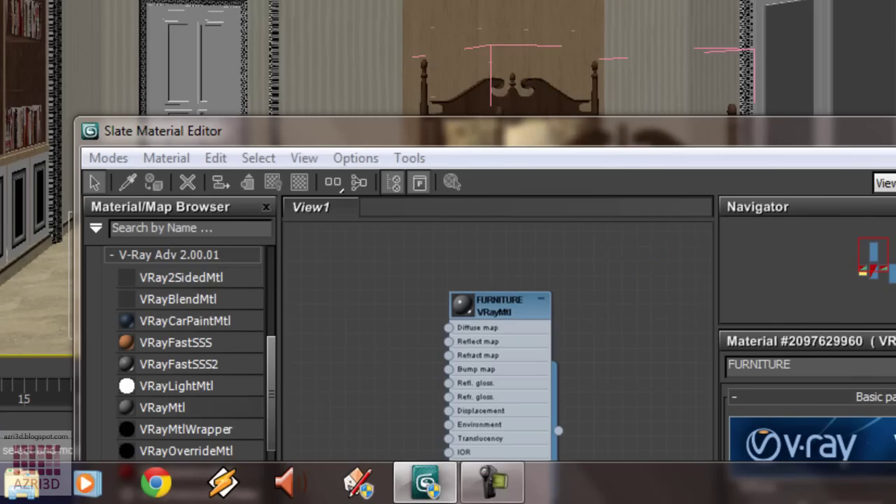
pyautogui.click(556, 106)
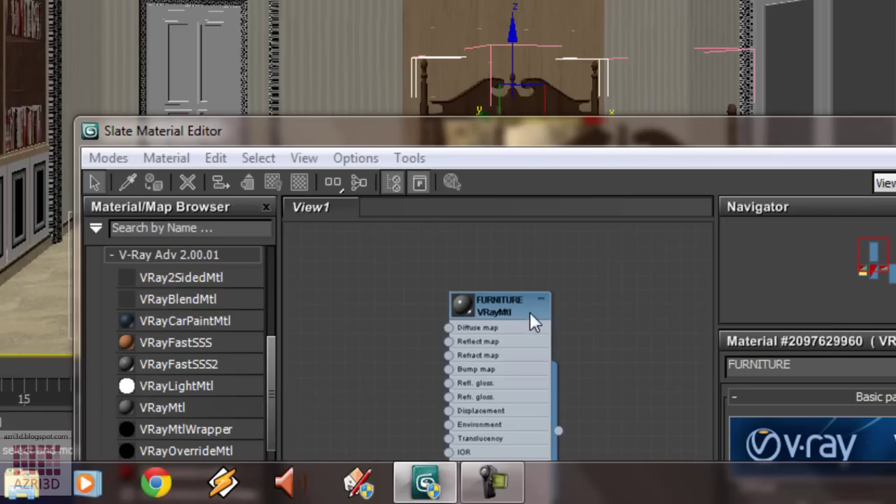
# Assign the FURNITURE VRayMtl to the bed, replacing the old same-named Standard material.
pyautogui.click(150, 182)
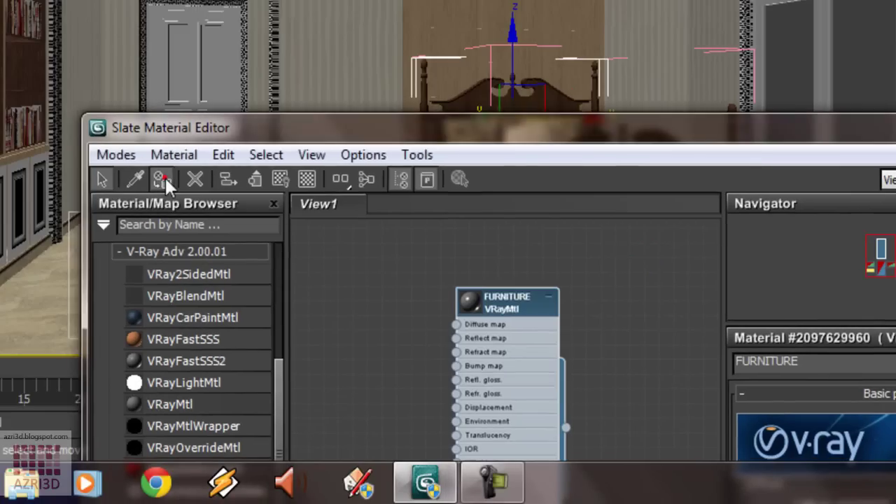
pyautogui.click(545, 156)
pyautogui.moveTo(566, 128); pyautogui.dragTo(560, 211)
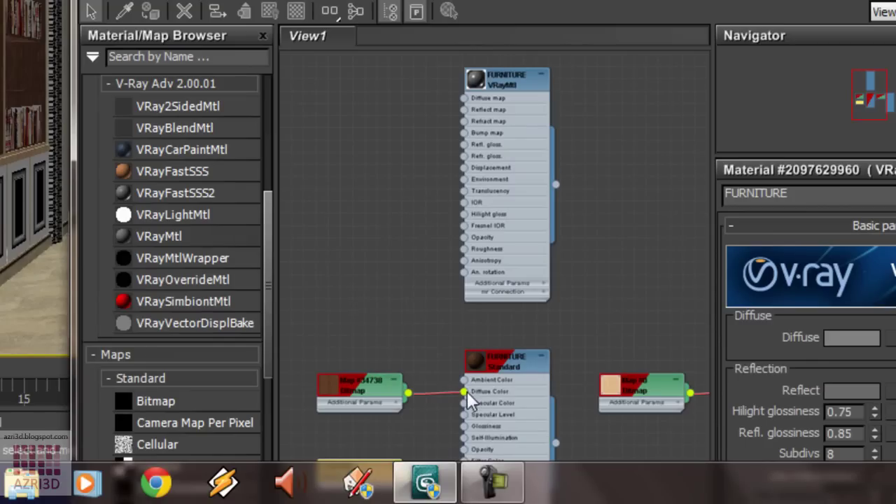
# Wire the bitmap into the FURNITURE VRayMtl's Diffuse map and delete the old Standard node.
pyautogui.moveTo(463, 391); pyautogui.dragTo(464, 100)
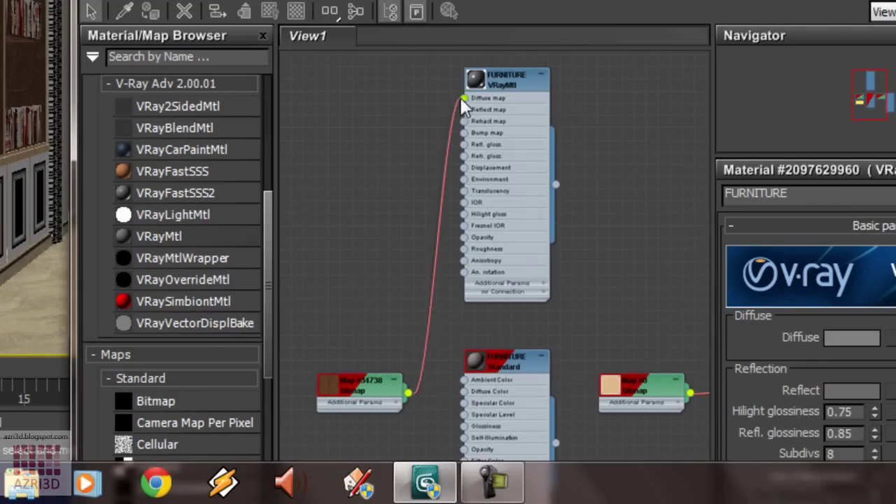
pyautogui.moveTo(464, 100); pyautogui.dragTo(462, 252, button='middle')
pyautogui.moveTo(462, 252); pyautogui.dragTo(464, 233)
pyautogui.scroll(-2, 594, 110)
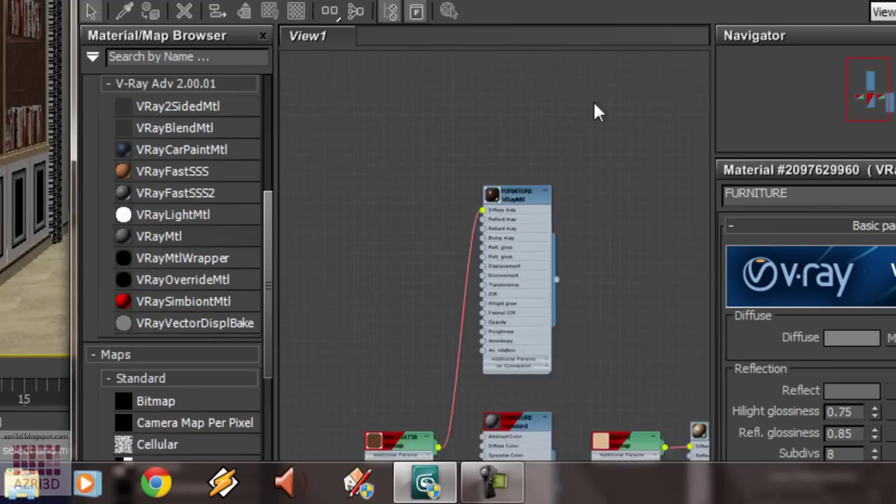
pyautogui.click(531, 344)
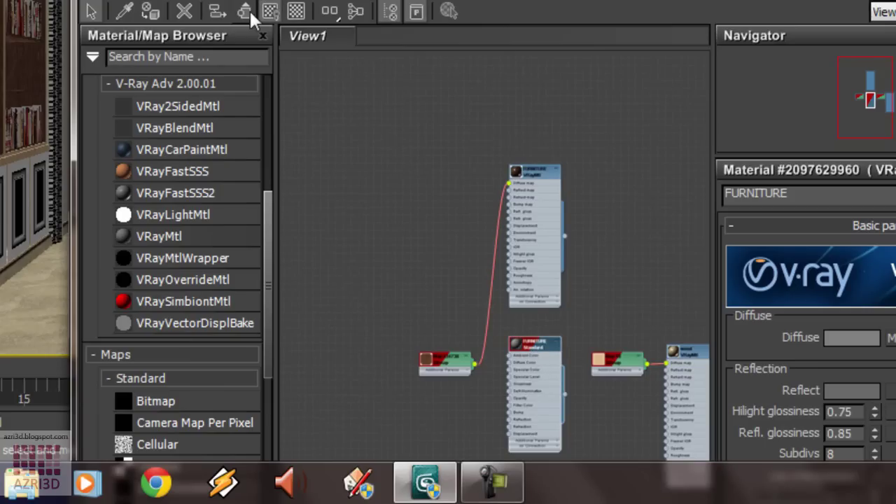
pyautogui.click(186, 14)
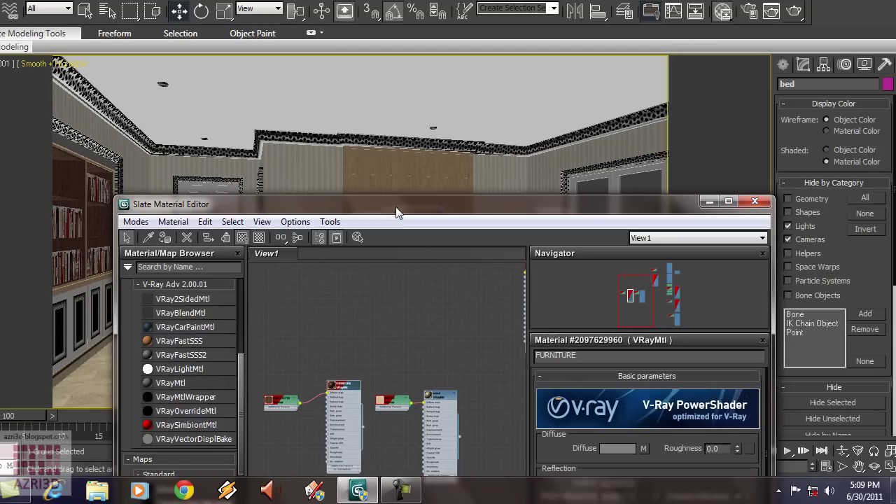
pyautogui.moveTo(448, 112)
pyautogui.mouseDown()
pyautogui.moveTo(448, 350)
pyautogui.moveTo(535, 105)
pyautogui.mouseUp()
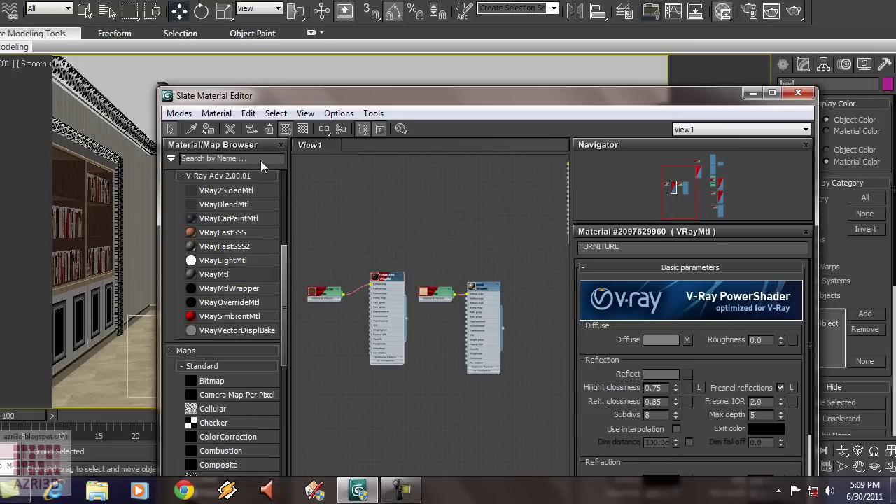
# Bring the Multi/Sub wood material tree into view and collapse the wood 2 node.
pyautogui.scroll(2, 394, 286)
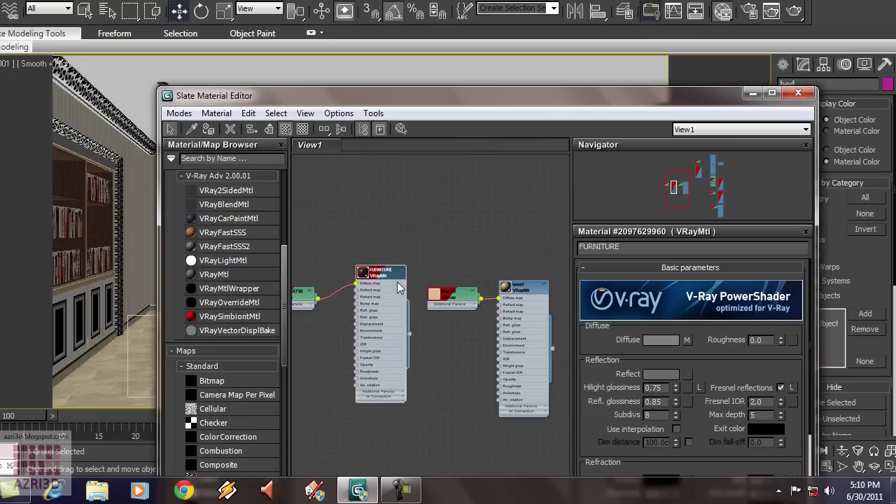
pyautogui.scroll(2, 402, 277)
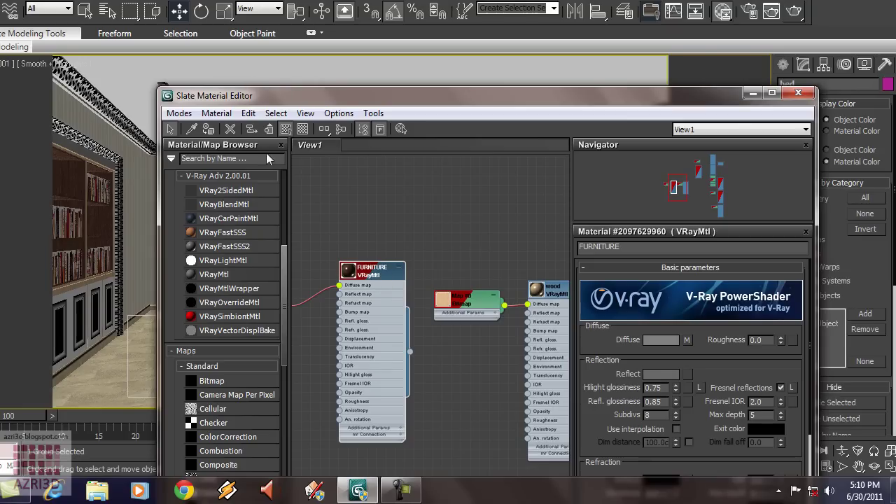
pyautogui.click(191, 129)
pyautogui.click(66, 165)
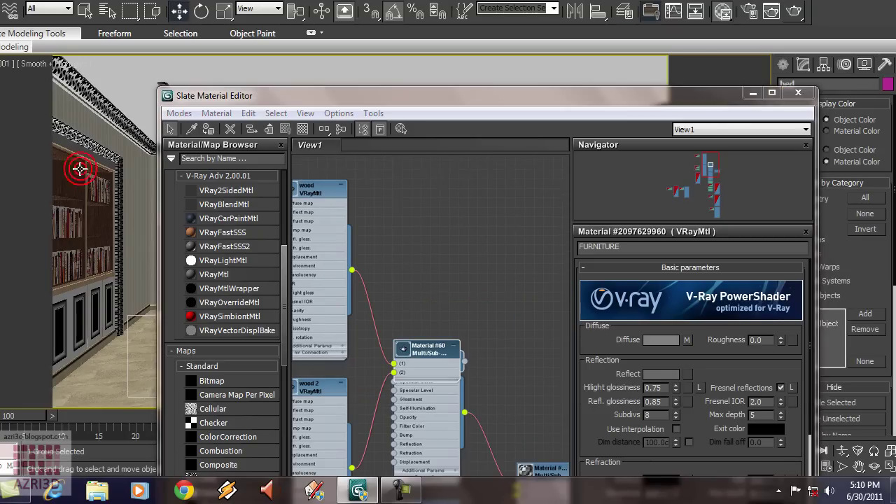
pyautogui.scroll(-2, 504, 259)
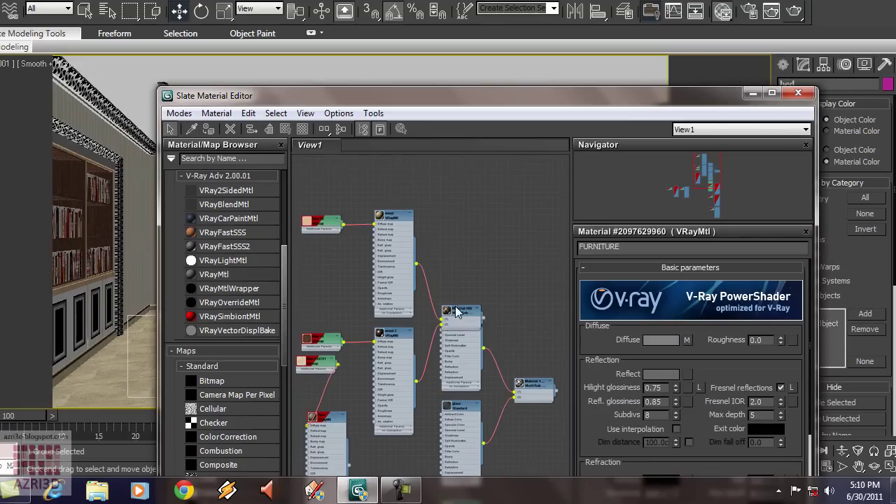
pyautogui.scroll(1, 457, 312)
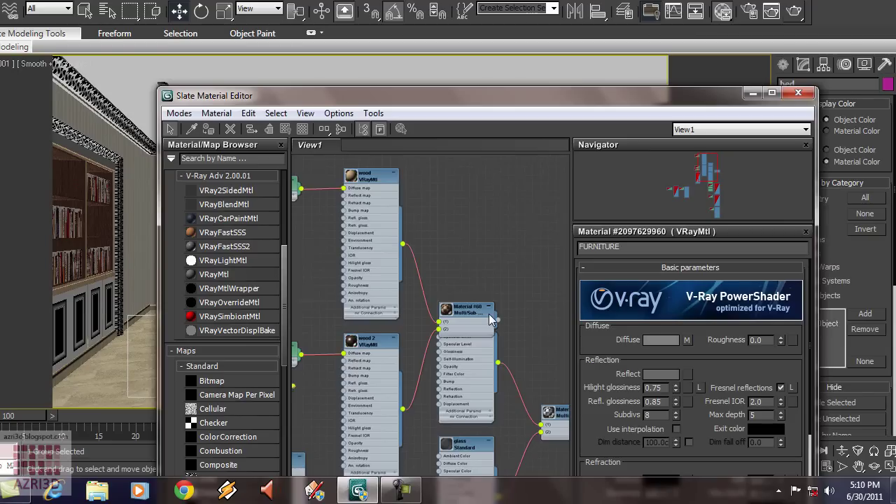
pyautogui.scroll(-1, 488, 314)
pyautogui.click(482, 314)
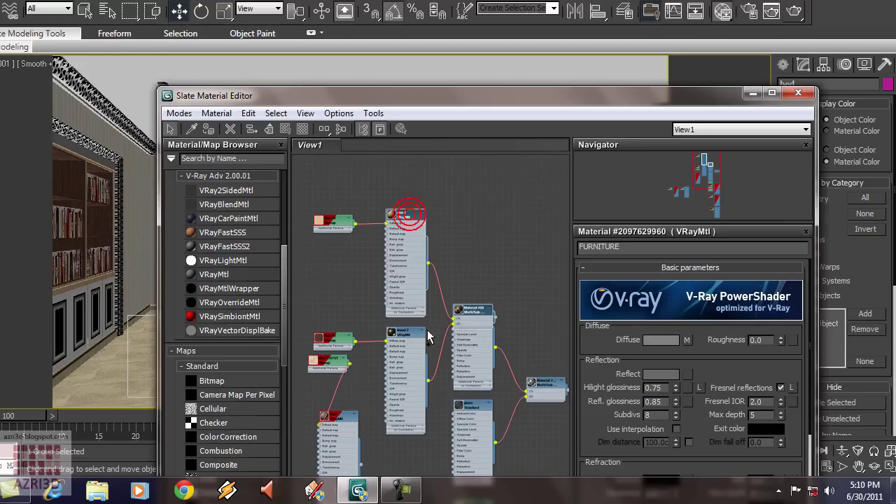
pyautogui.doubleClick(407, 331)
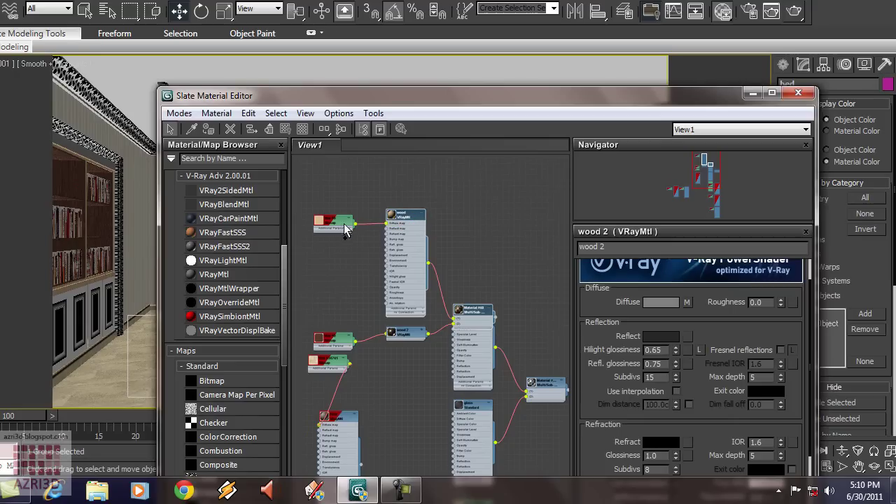
pyautogui.scroll(-2, 482, 337)
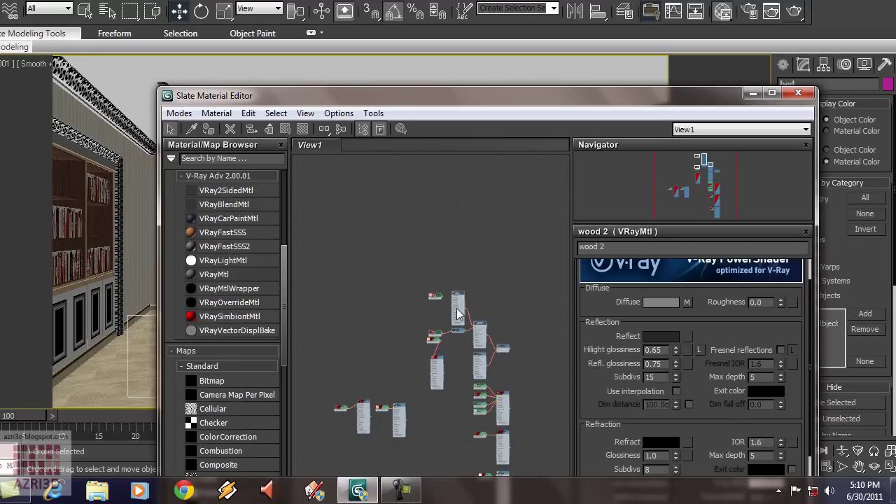
# Move two nodes up-left to tidy the Slate graph.
pyautogui.moveTo(457, 314); pyautogui.dragTo(342, 301)
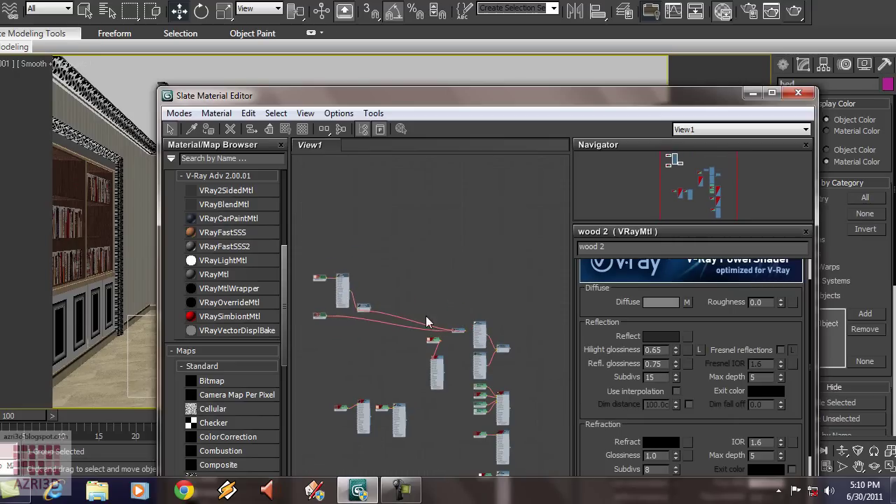
pyautogui.scroll(4, 428, 322)
pyautogui.scroll(-2, 527, 371)
pyautogui.scroll(-1, 537, 361)
pyautogui.scroll(-1, 535, 350)
pyautogui.scroll(-2, 532, 341)
pyautogui.scroll(2, 525, 333)
pyautogui.scroll(-2, 511, 322)
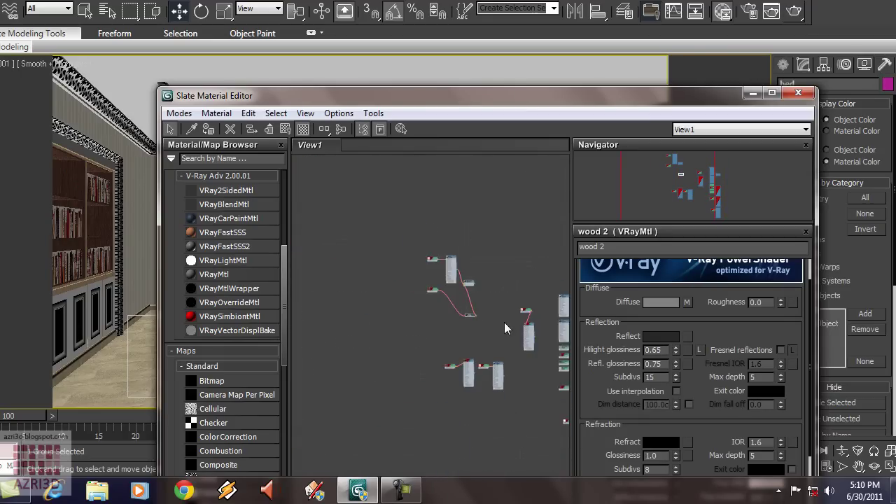
pyautogui.scroll(2, 490, 319)
# Shift another node and the upper node group down-left.
pyautogui.moveTo(443, 310); pyautogui.dragTo(336, 330)
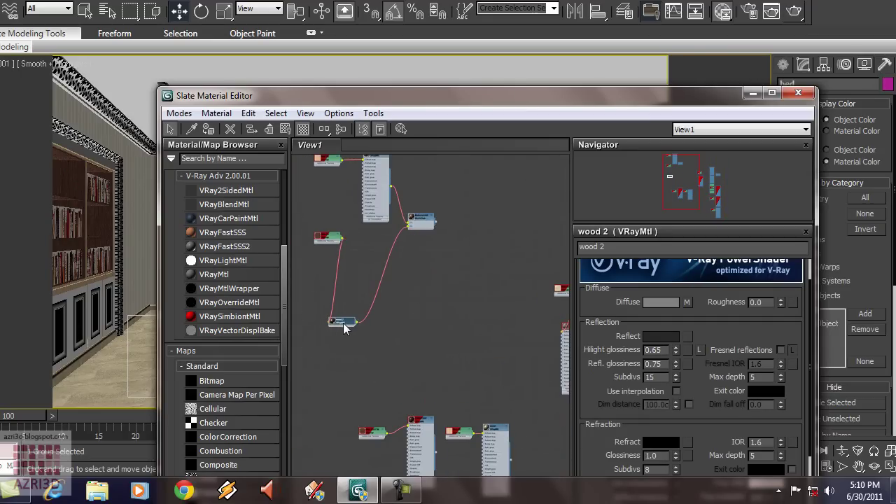
pyautogui.click(392, 248)
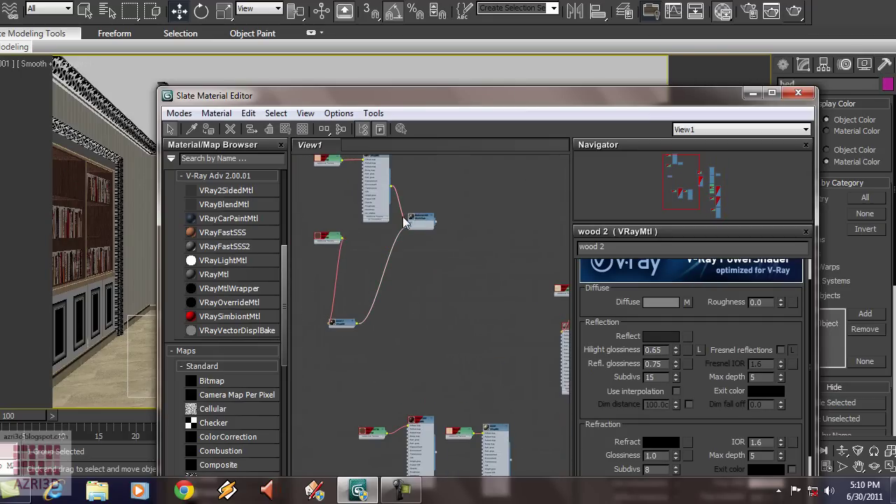
pyautogui.scroll(-4, 465, 262)
pyautogui.moveTo(398, 166); pyautogui.dragTo(454, 240)
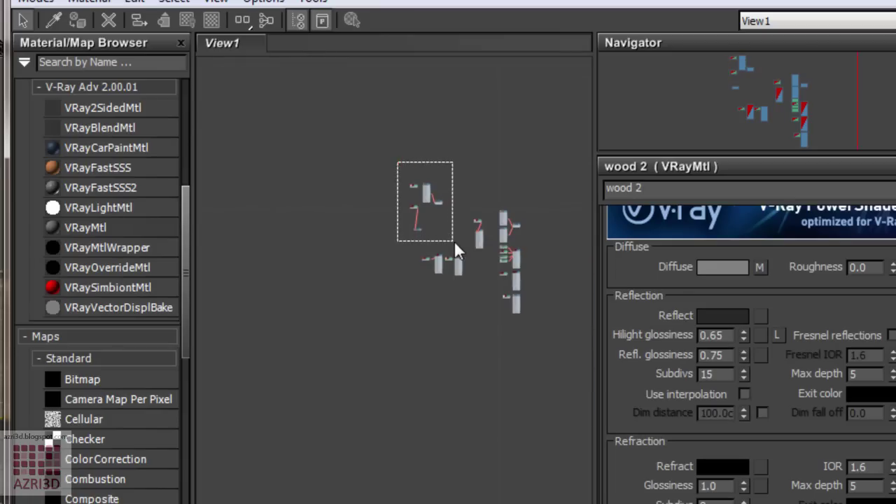
pyautogui.scroll(5, 453, 240)
pyautogui.moveTo(369, 112)
pyautogui.mouseDown()
pyautogui.moveTo(384, 161)
pyautogui.moveTo(304, 294)
pyautogui.mouseUp()
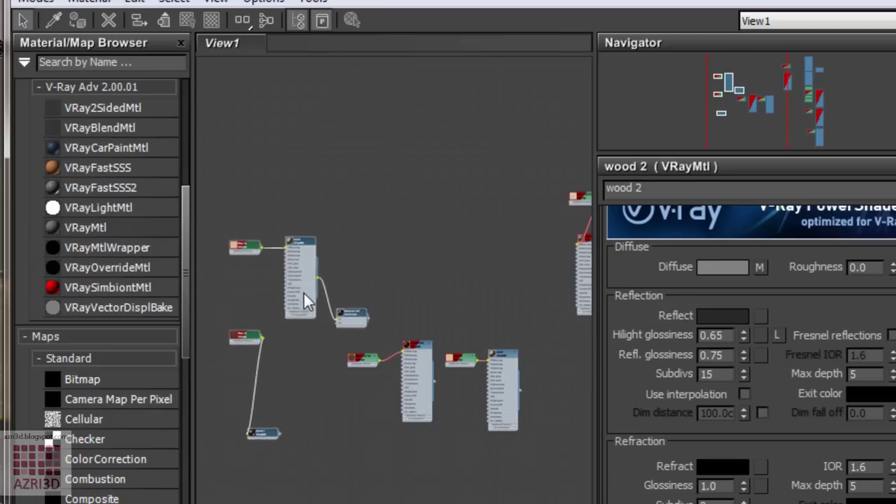
# Wire the FURNITURE VRayMtl into slot 2 of Multi/Sub Material #60.
pyautogui.scroll(3, 350, 315)
pyautogui.scroll(1, 500, 453)
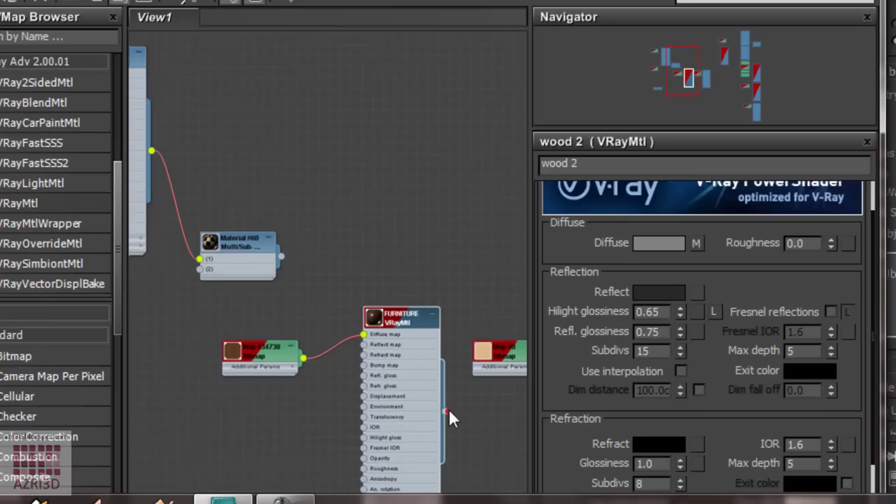
pyautogui.moveTo(474, 432); pyautogui.dragTo(232, 297)
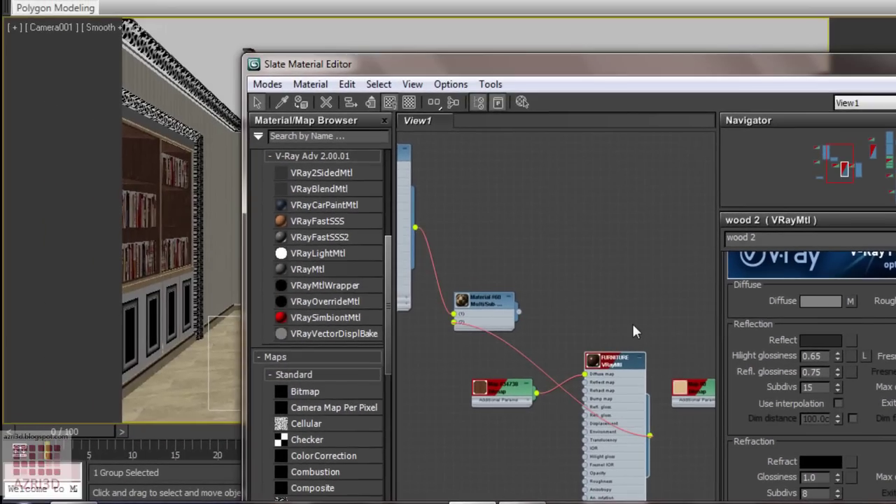
# Box-select the leftover nodes on the left and delete them.
pyautogui.scroll(-1, 634, 326)
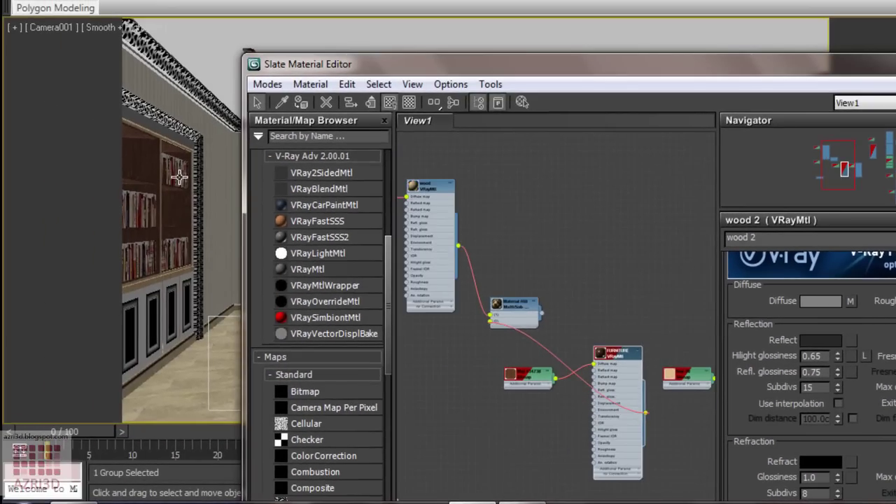
pyautogui.scroll(1, 483, 316)
pyautogui.scroll(1, 483, 316)
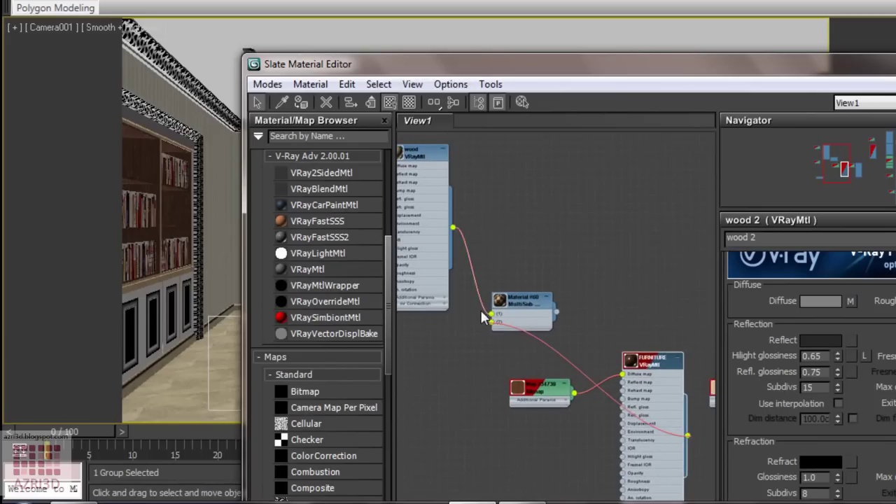
pyautogui.click(482, 313)
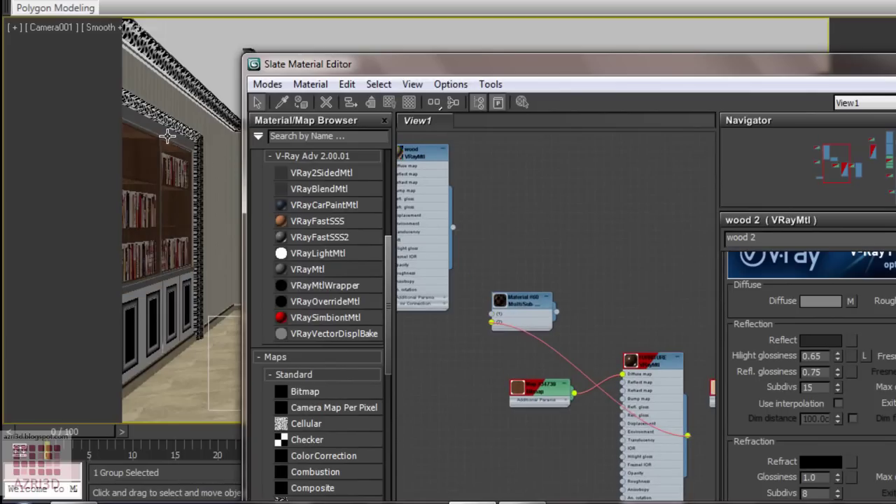
pyautogui.scroll(-1, 493, 197)
pyautogui.scroll(-1, 510, 192)
pyautogui.scroll(-1, 468, 198)
pyautogui.scroll(-2, 505, 253)
pyautogui.scroll(3, 464, 204)
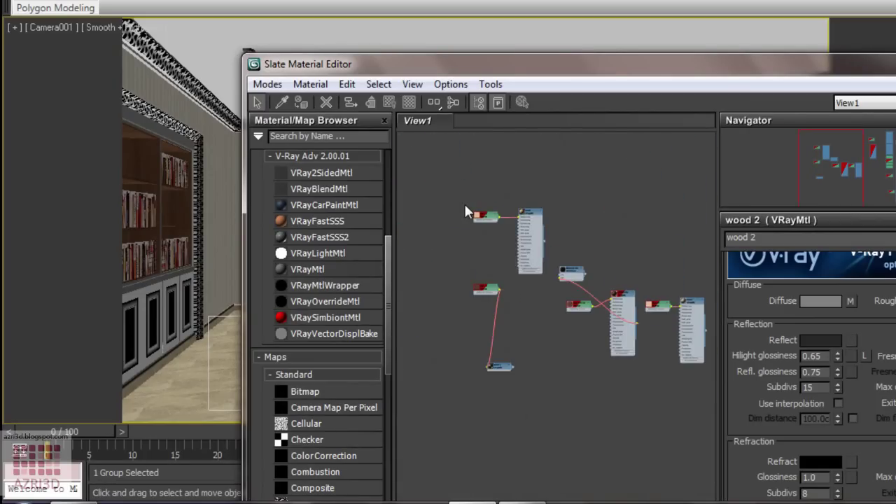
pyautogui.moveTo(438, 173); pyautogui.dragTo(568, 450)
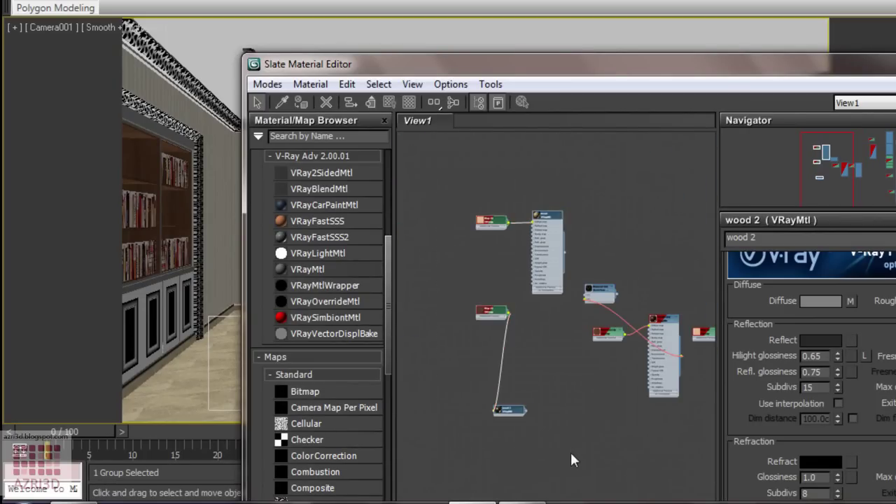
pyautogui.press('Delete')
# Wire the right-hand bitmap-fed VRayMtl into Multi/Sub Material #60.
pyautogui.scroll(1, 687, 357)
pyautogui.scroll(-1, 689, 338)
pyautogui.scroll(2, 645, 331)
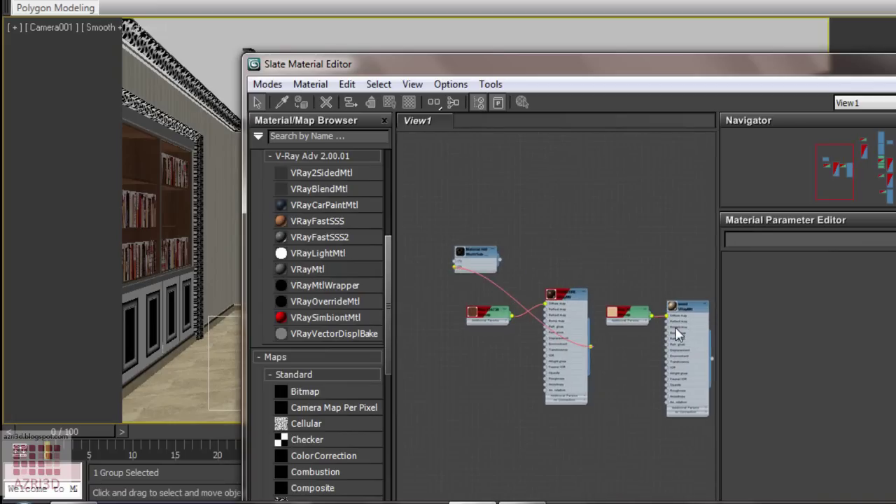
pyautogui.click(712, 360)
pyautogui.rightClick(711, 362)
pyautogui.click(714, 332)
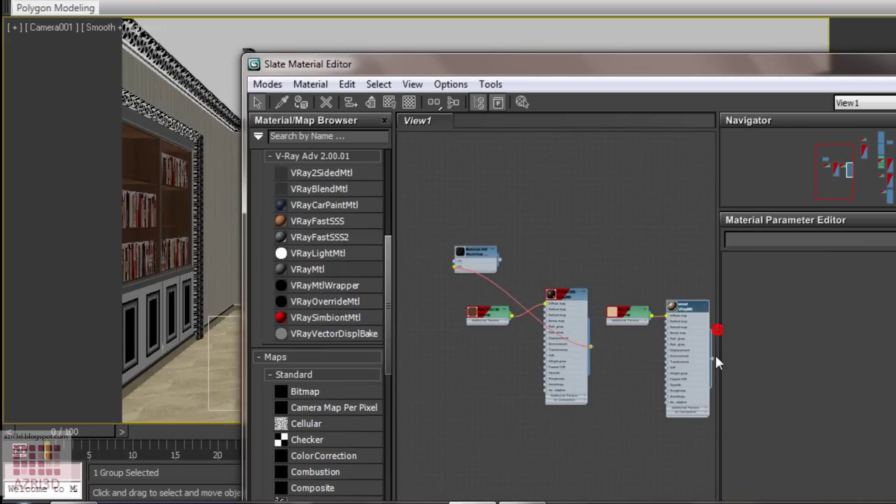
pyautogui.moveTo(712, 359); pyautogui.dragTo(455, 265)
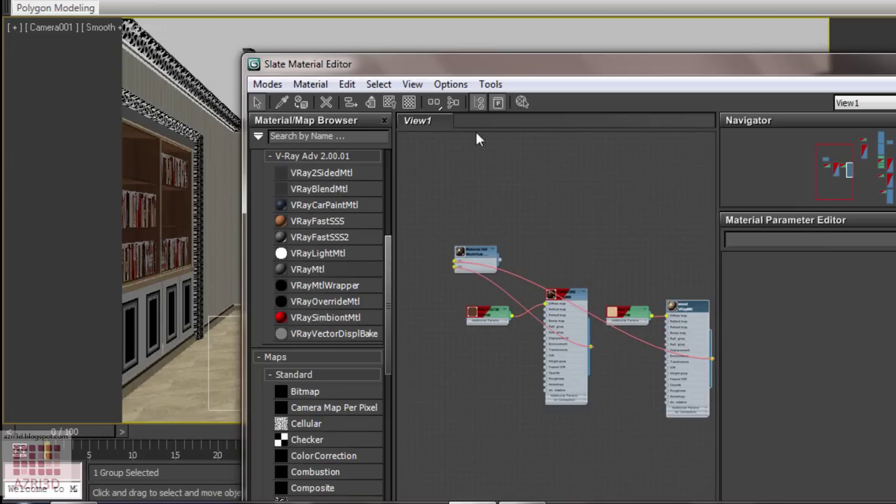
pyautogui.moveTo(531, 72)
pyautogui.mouseDown()
pyautogui.moveTo(485, 313)
pyautogui.moveTo(511, 231)
pyautogui.moveTo(517, 283)
pyautogui.mouseUp()
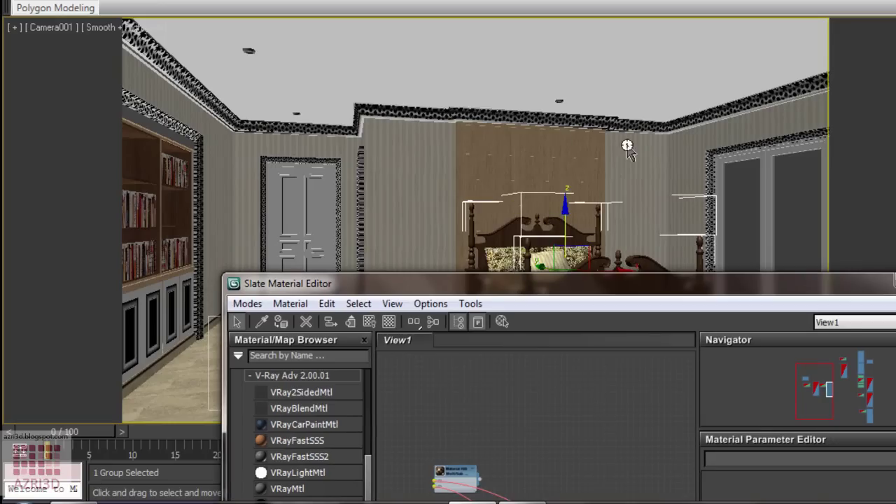
# Select another room object and auto-arrange all Slate nodes into a single row.
pyautogui.click(630, 147)
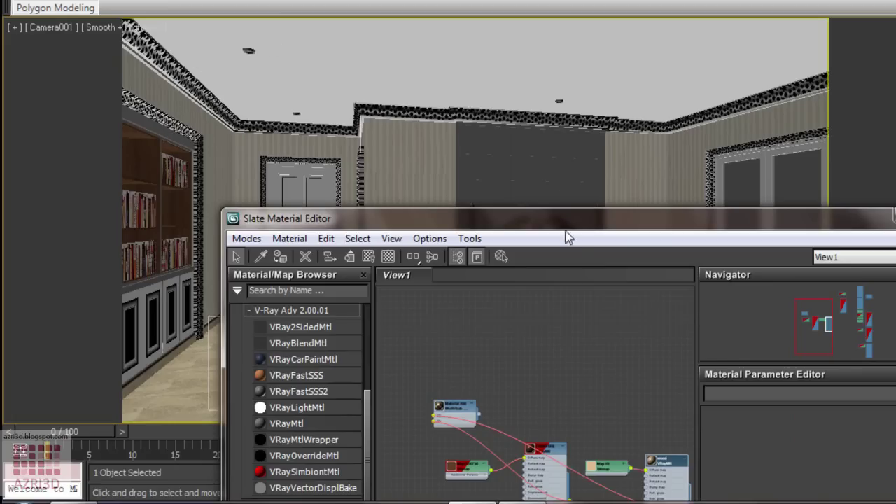
pyautogui.moveTo(587, 230); pyautogui.dragTo(581, 214)
pyautogui.click(362, 241)
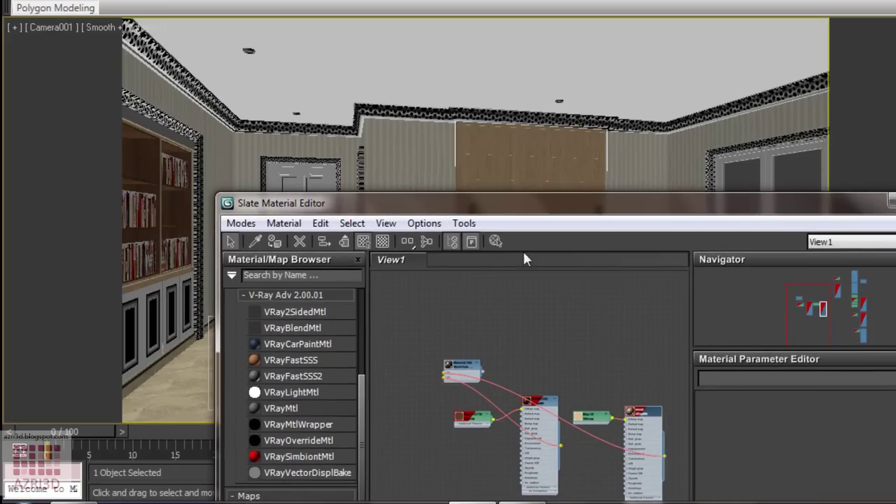
pyautogui.click(407, 242)
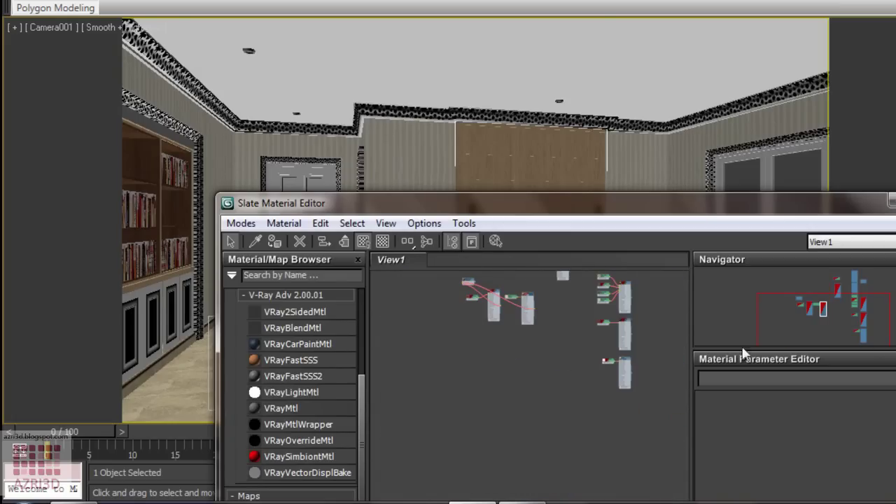
pyautogui.scroll(2, 541, 350)
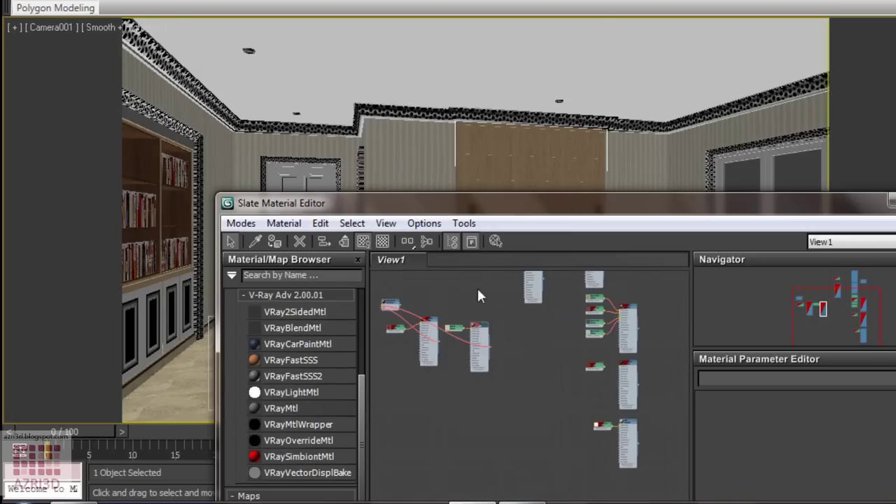
pyautogui.click(410, 242)
# Show the Pintu 1.jpg (Map #9) bitmap's parameters.
pyautogui.click(521, 362)
pyautogui.scroll(-2, 571, 429)
pyautogui.doubleClick(573, 430)
pyautogui.moveTo(498, 100); pyautogui.dragTo(558, 102)
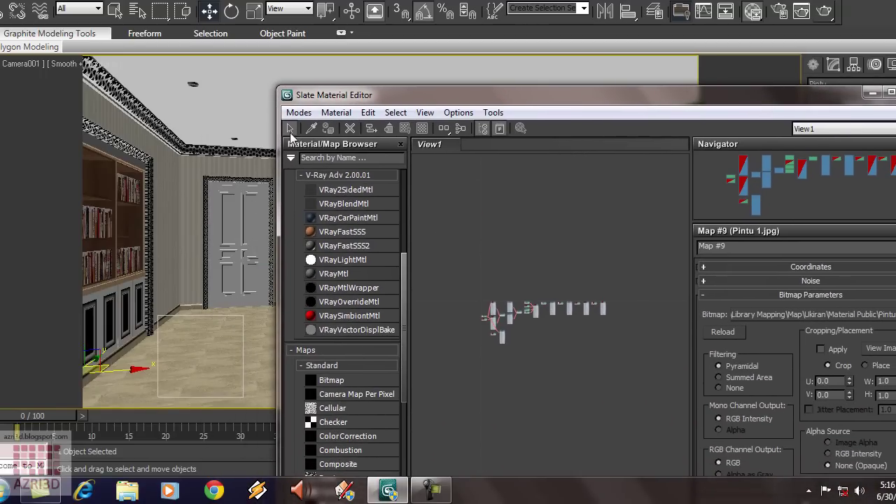
# Reposition the Slate editor and zoom into the door and glass Multi/Sub nodes.
pyautogui.scroll(3, 538, 349)
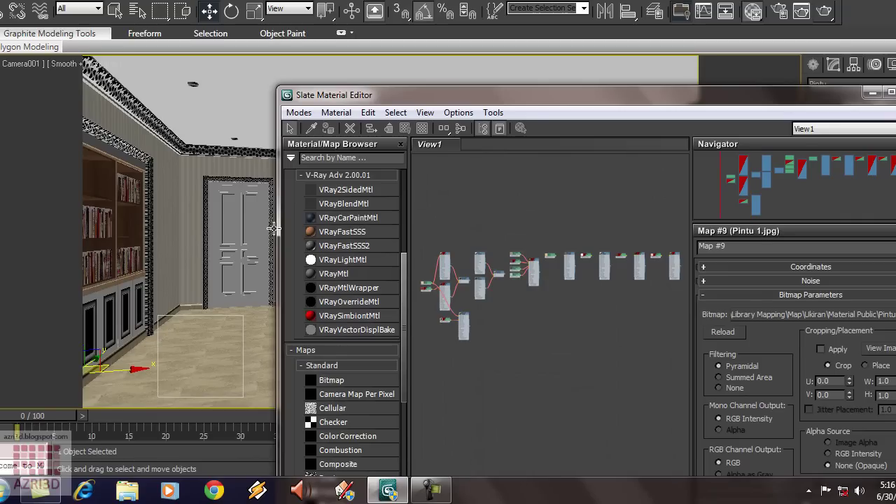
pyautogui.scroll(2, 490, 321)
pyautogui.scroll(3, 452, 312)
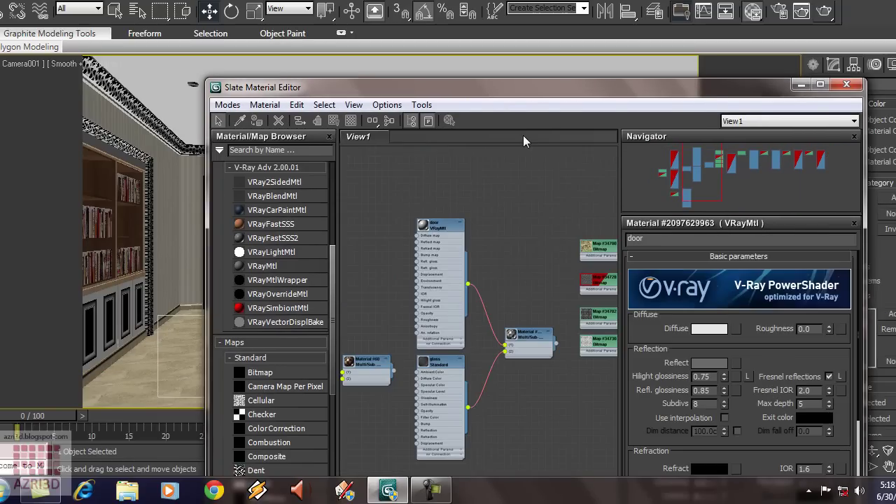
pyautogui.moveTo(503, 98)
pyautogui.mouseDown()
pyautogui.moveTo(676, 187)
pyautogui.moveTo(420, 102)
pyautogui.mouseUp()
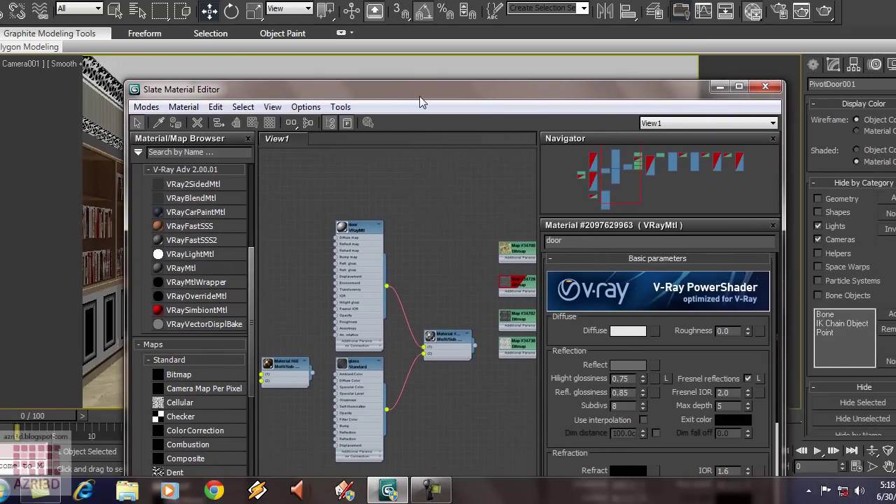
pyautogui.moveTo(527, 91); pyautogui.dragTo(516, 82)
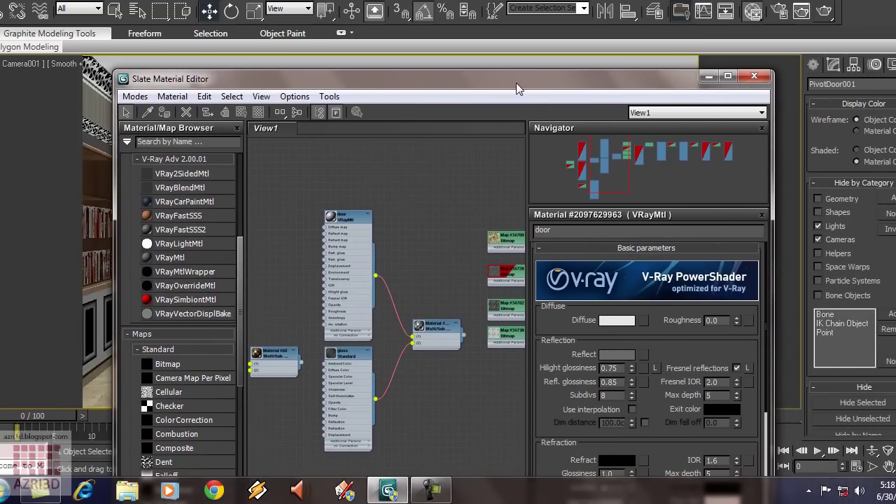
pyautogui.scroll(3, 440, 391)
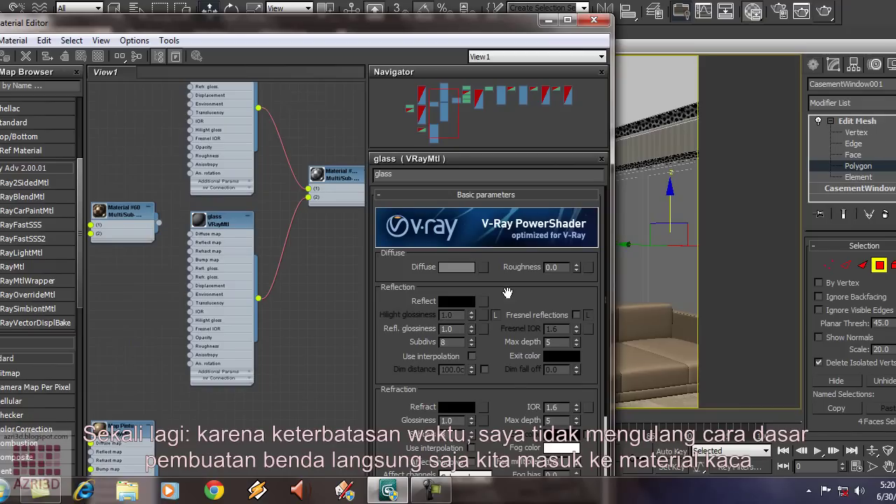
# Return the window mesh to object level and set the glass Reflect colour to dark grey (RGB 55, 55, 55).
pyautogui.click(861, 123)
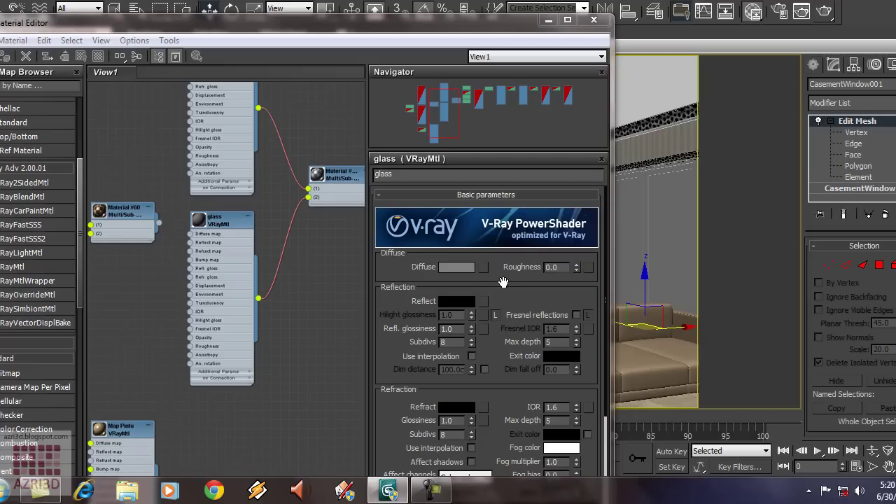
pyautogui.scroll(-1, 506, 282)
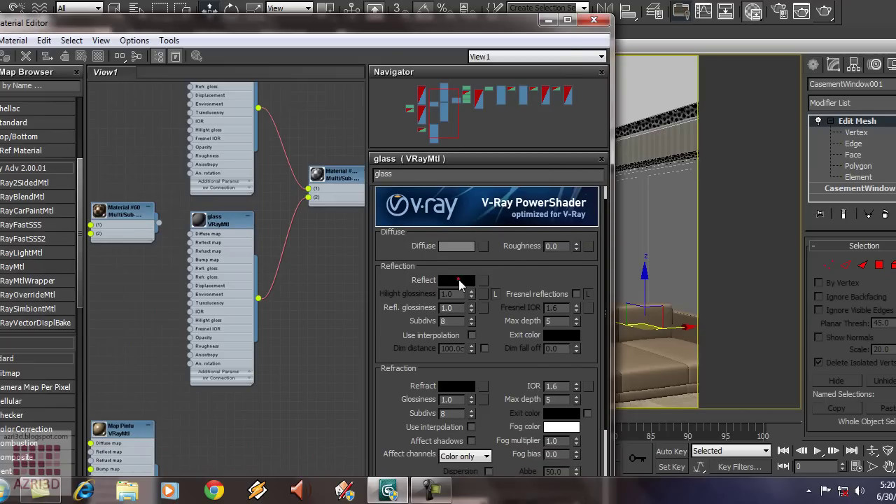
pyautogui.click(462, 281)
pyautogui.moveTo(389, 54); pyautogui.dragTo(388, 79)
pyautogui.click(492, 172)
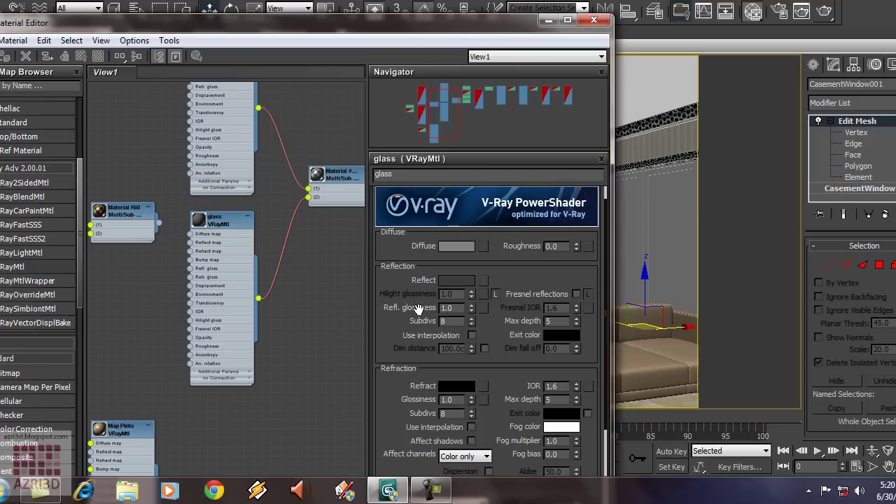
pyautogui.moveTo(512, 274); pyautogui.dragTo(534, 160)
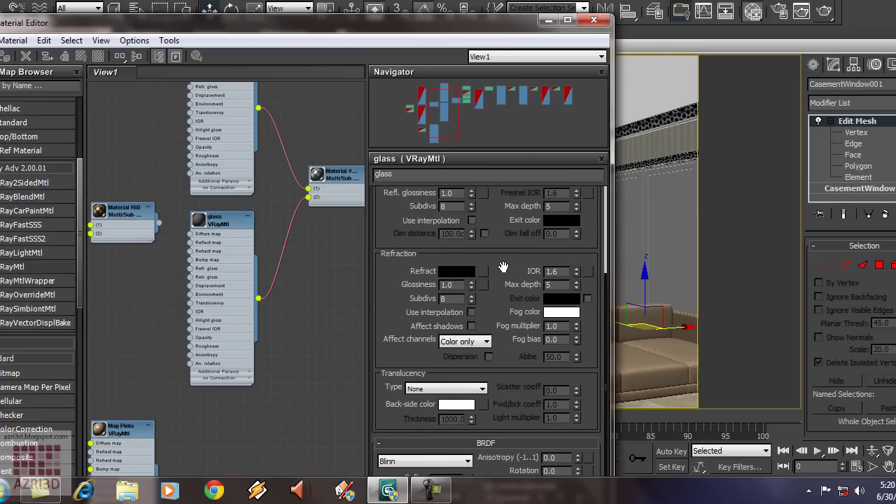
pyautogui.moveTo(503, 267); pyautogui.dragTo(506, 250)
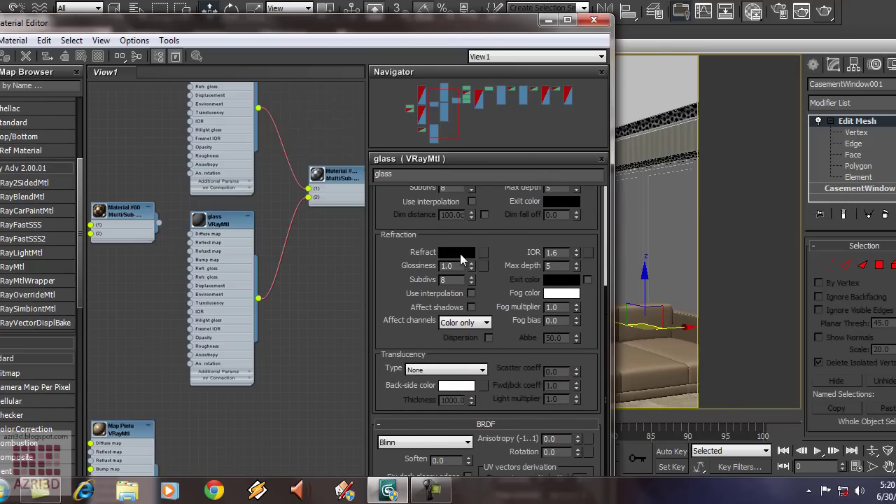
# Give the glass a light grey Refract colour, IOR 1.1, and Affect shadows on.
pyautogui.click(457, 254)
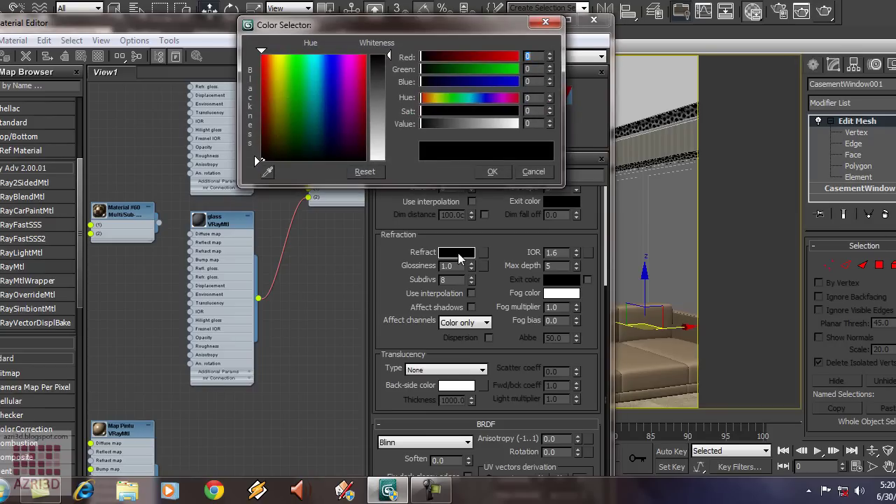
pyautogui.moveTo(390, 57)
pyautogui.mouseDown()
pyautogui.moveTo(390, 155)
pyautogui.moveTo(387, 144)
pyautogui.mouseUp()
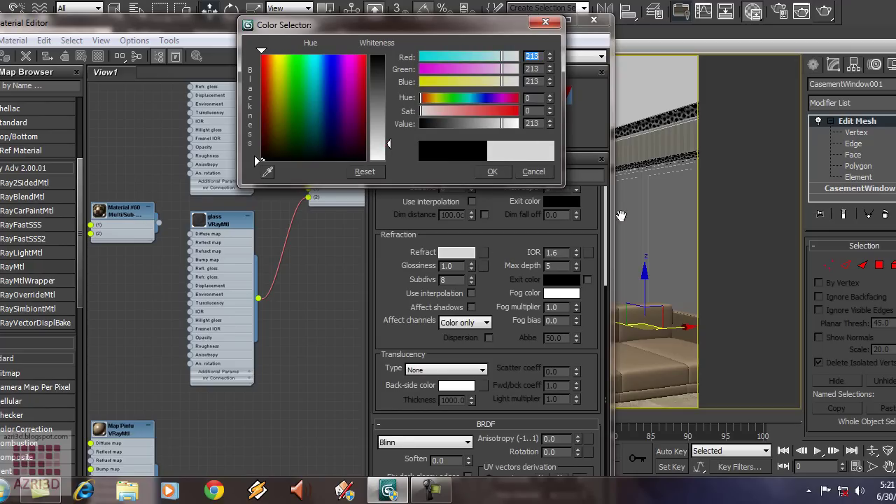
pyautogui.click(493, 172)
pyautogui.doubleClick(563, 254)
pyautogui.scroll(2, 539, 277)
pyautogui.write('1')
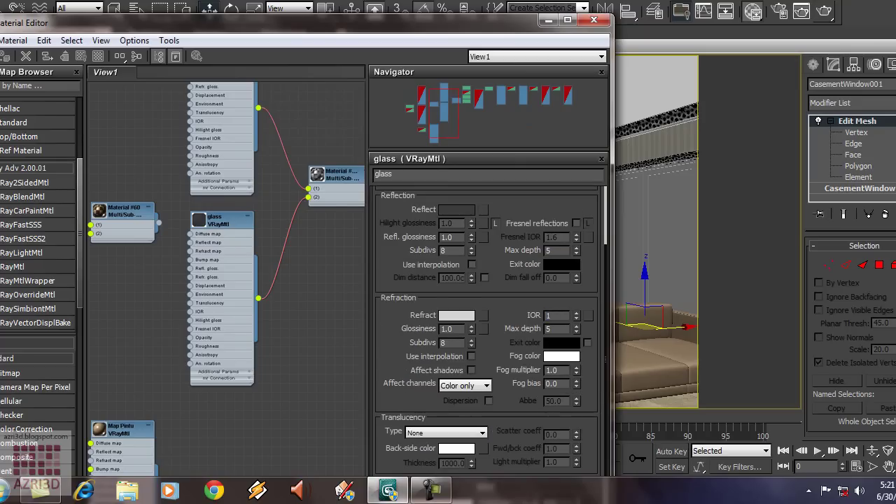
pyautogui.click(472, 370)
# Switch the glass BRDF to Phong and collapse all its rollouts.
pyautogui.scroll(-5, 497, 348)
pyautogui.click(410, 401)
pyautogui.click(413, 410)
pyautogui.rightClick(483, 229)
pyautogui.click(488, 245)
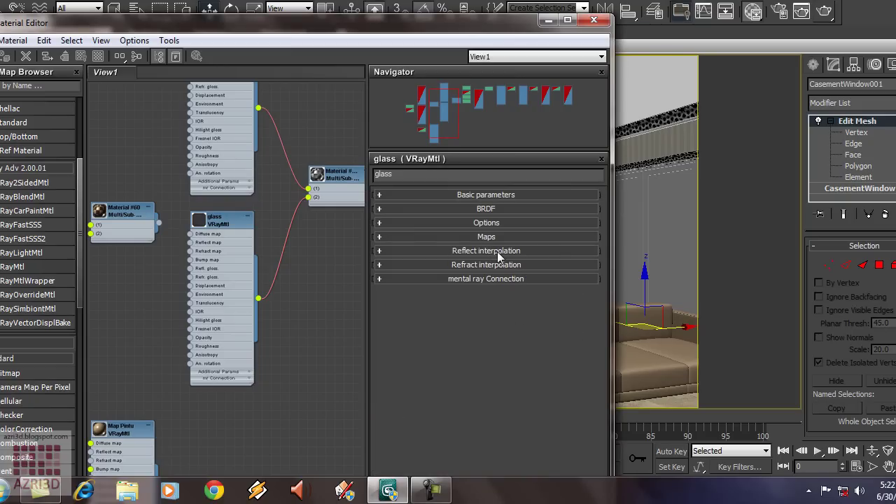
# Set reflect and refract interpolation Min rate to -3, then show the Multi/Sub's sub-materials.
pyautogui.click(497, 252)
pyautogui.click(454, 268)
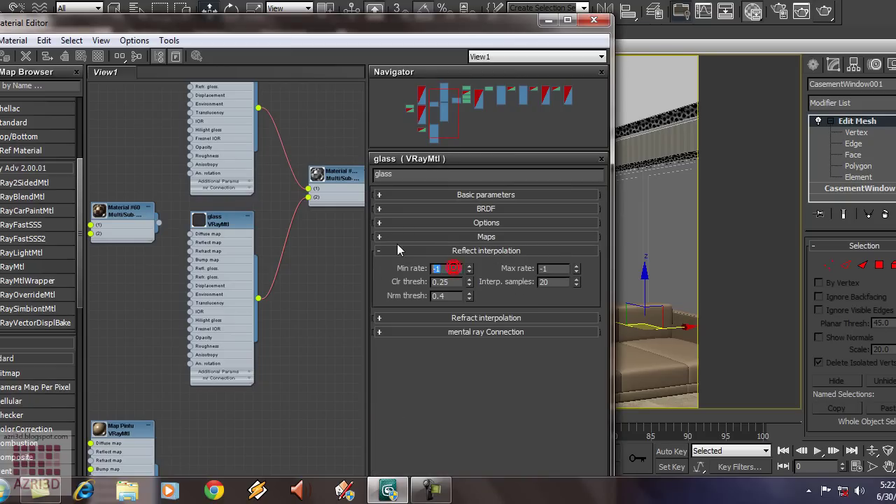
pyautogui.write('-')
pyautogui.click(442, 318)
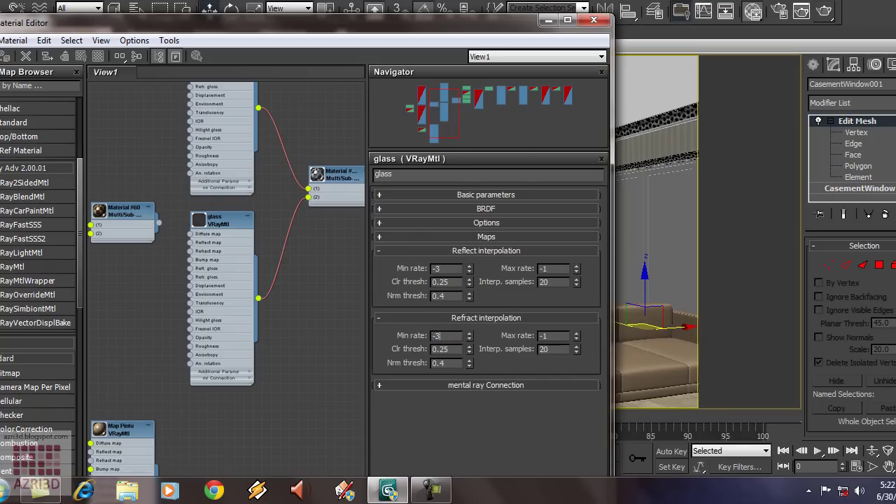
pyautogui.click(689, 223)
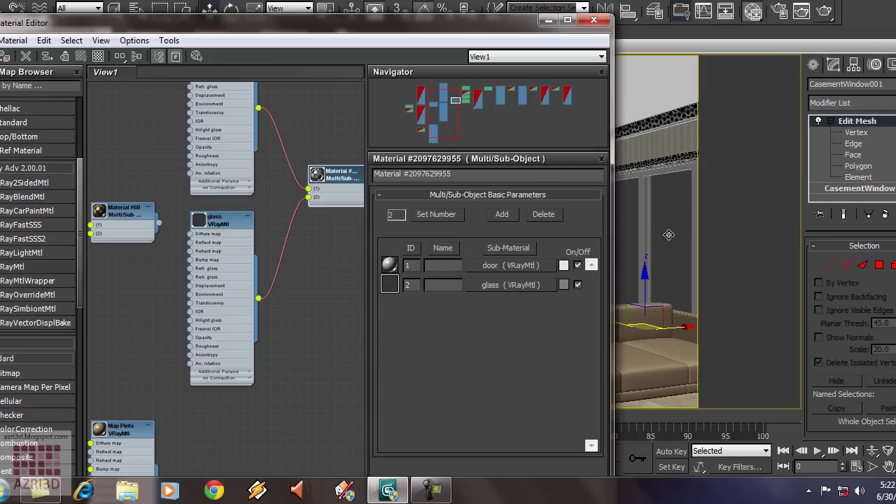
# Close the Slate Material Editor with M and open the Rendering menu.
pyautogui.press('m')
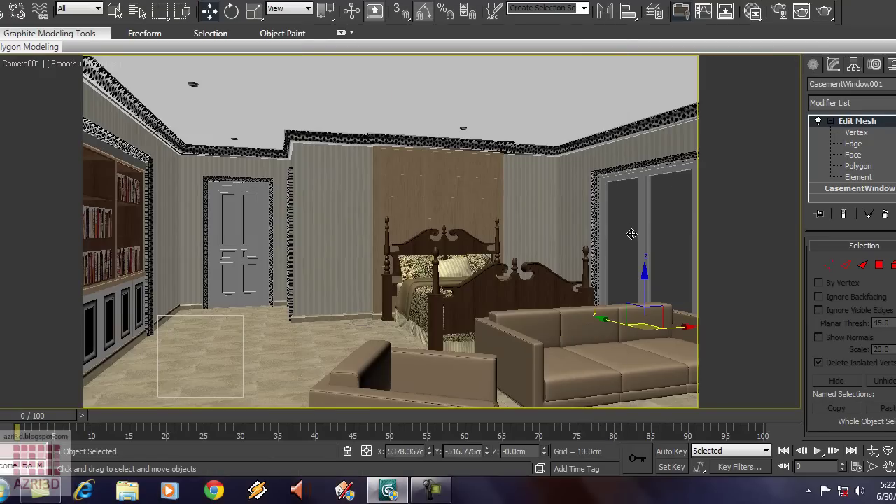
pyautogui.click(372, 1)
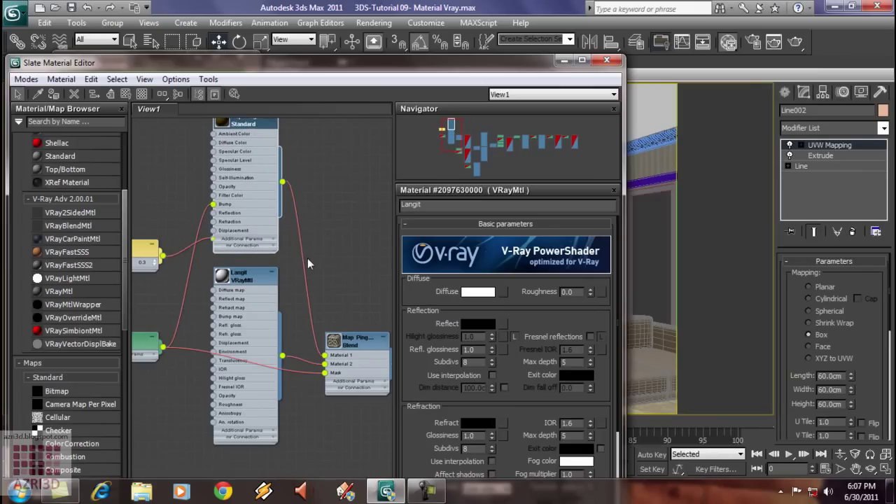
# Add a VRayMtl node and make Map Pinggiran VRayMtl the blend's Material 1.
pyautogui.scroll(-1, 309, 264)
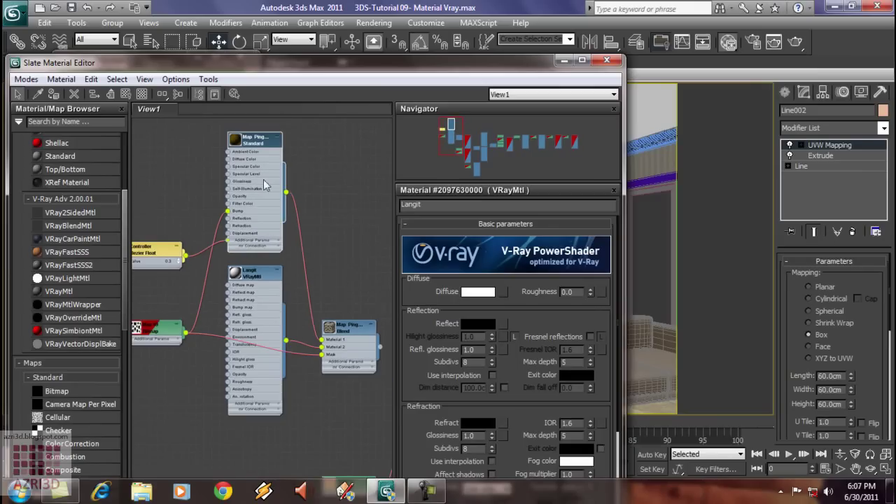
pyautogui.moveTo(59, 291); pyautogui.dragTo(332, 163)
pyautogui.click(257, 143)
pyautogui.doubleClick(258, 143)
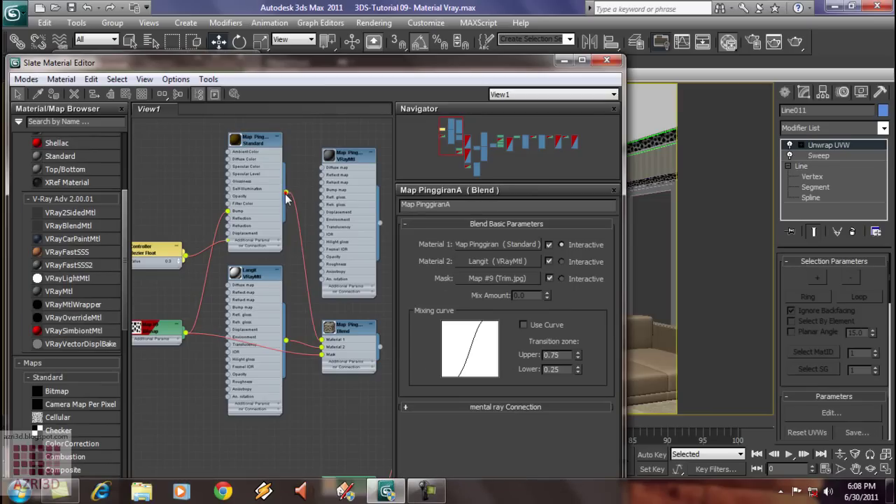
pyautogui.moveTo(286, 199); pyautogui.dragTo(227, 266)
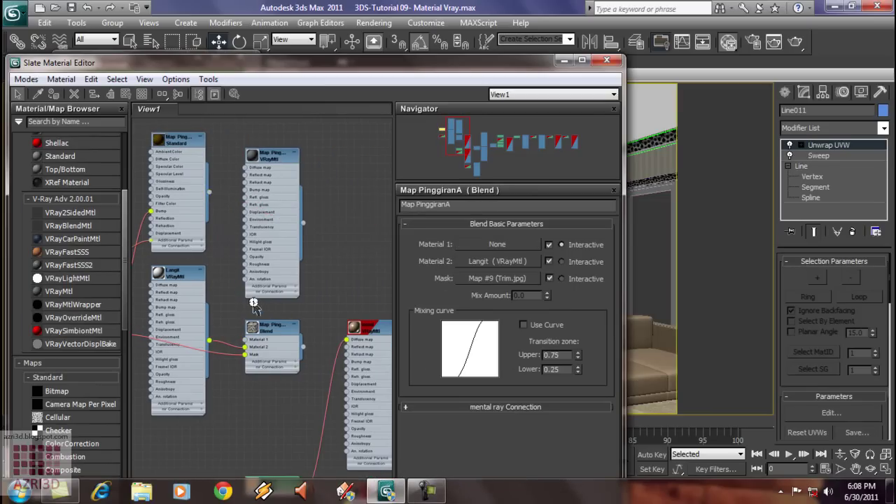
pyautogui.moveTo(245, 340); pyautogui.dragTo(303, 221)
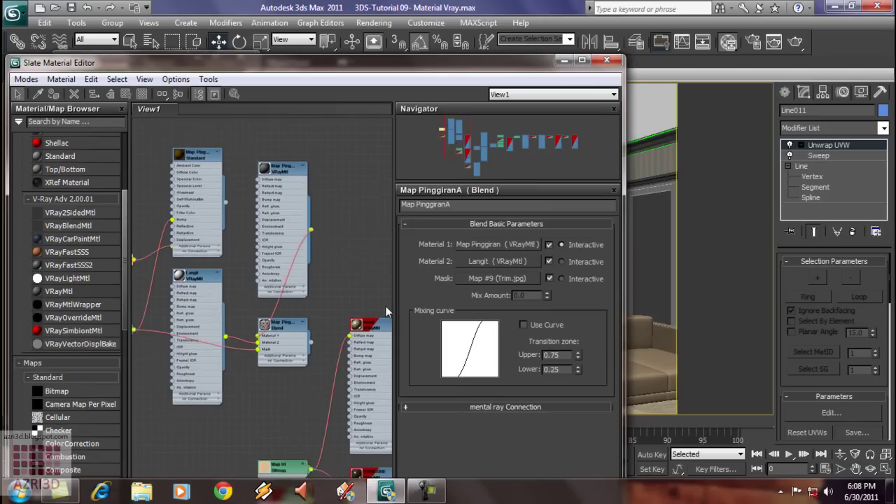
pyautogui.moveTo(206, 233); pyautogui.dragTo(250, 248, button='middle')
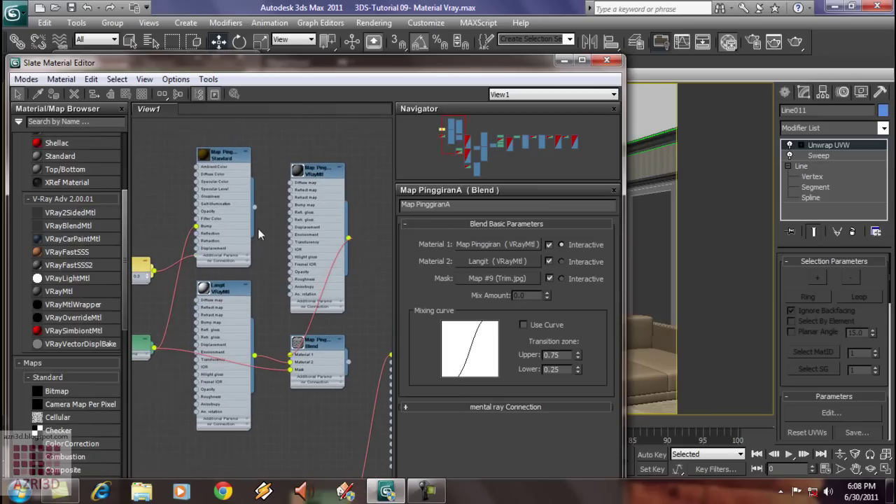
# Move the bump map onto the VRayMtl's Bump slot and delete the old Standard material.
pyautogui.scroll(1, 220, 235)
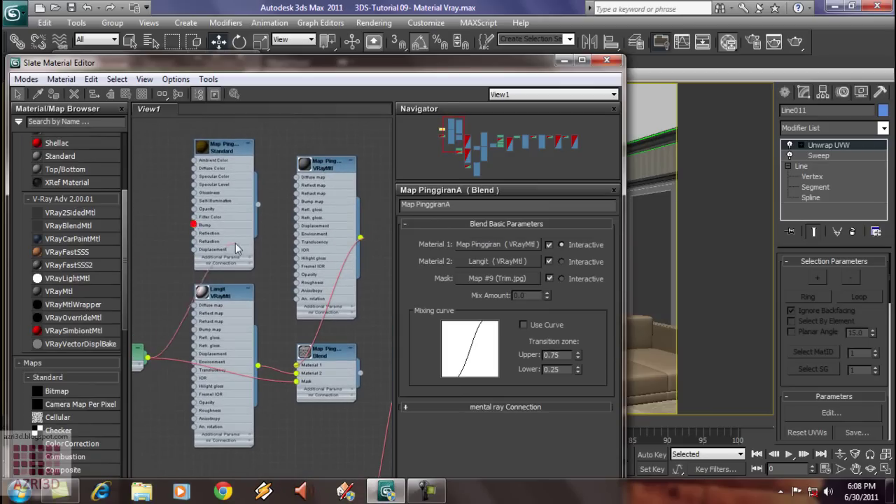
pyautogui.moveTo(193, 224); pyautogui.dragTo(303, 203)
pyautogui.scroll(1, 313, 205)
pyautogui.scroll(-1, 313, 206)
pyautogui.scroll(-1, 301, 266)
pyautogui.scroll(-1, 291, 322)
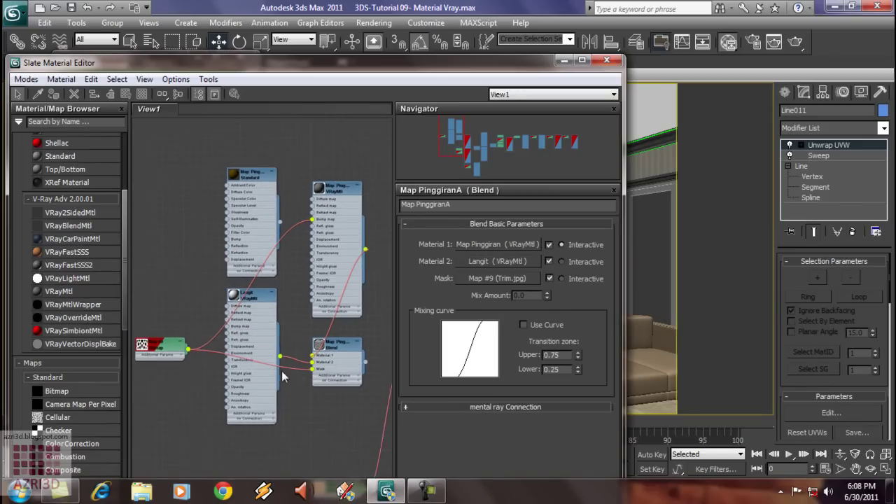
pyautogui.click(250, 177)
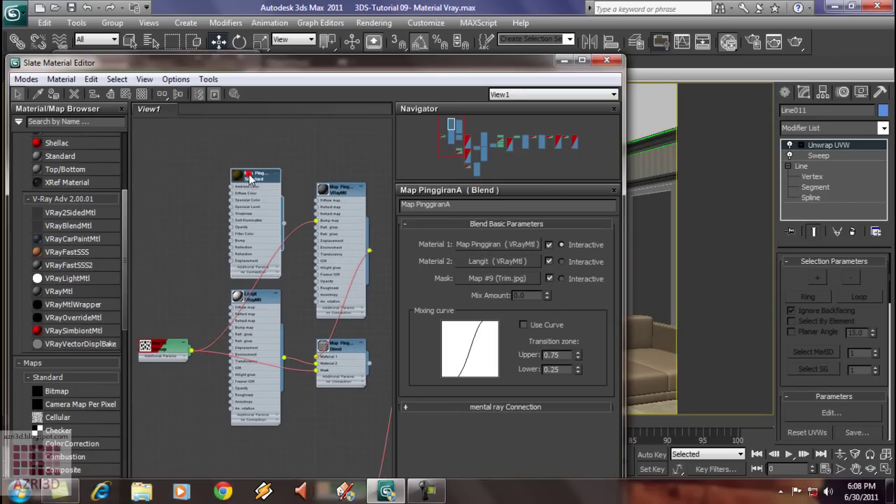
pyautogui.press('Delete')
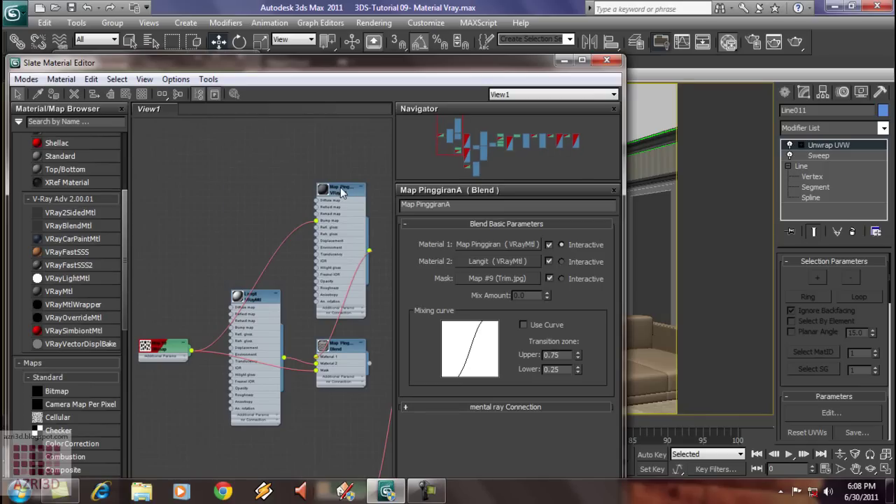
# Give the Map Pinggiran VRayMtl a slightly darkened tan diffuse colour.
pyautogui.doubleClick(341, 192)
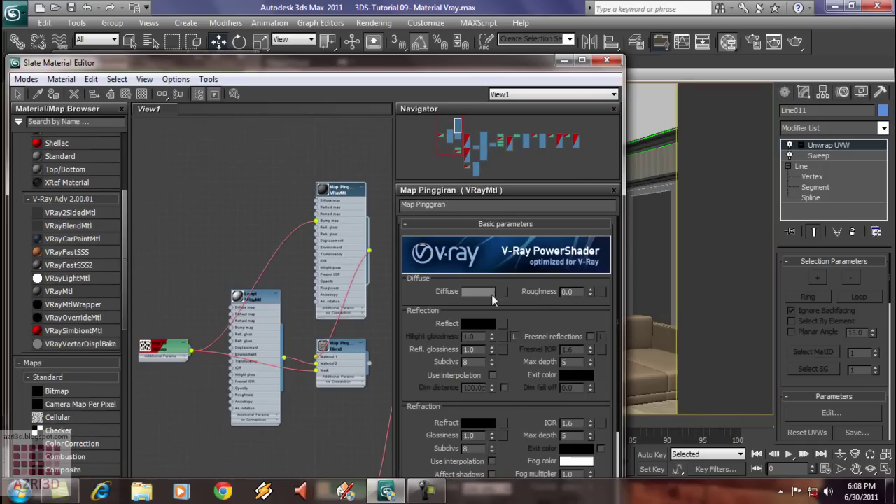
pyautogui.click(478, 292)
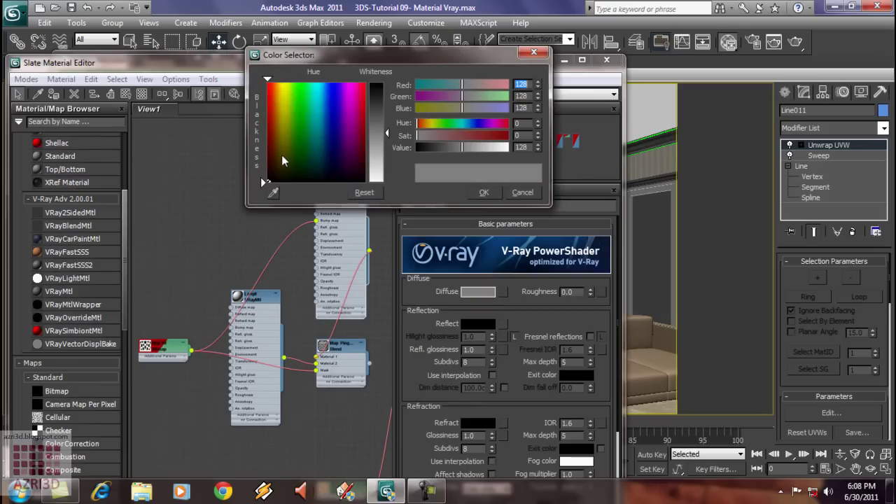
pyautogui.click(281, 155)
pyautogui.moveTo(281, 155); pyautogui.dragTo(279, 157)
pyautogui.moveTo(386, 122); pyautogui.dragTo(386, 121)
pyautogui.moveTo(278, 155); pyautogui.dragTo(280, 160)
pyautogui.click(484, 192)
# Set the reflection colour to dark brown (57/38/25) and enlarge the node's material preview.
pyautogui.click(486, 325)
pyautogui.click(261, 177)
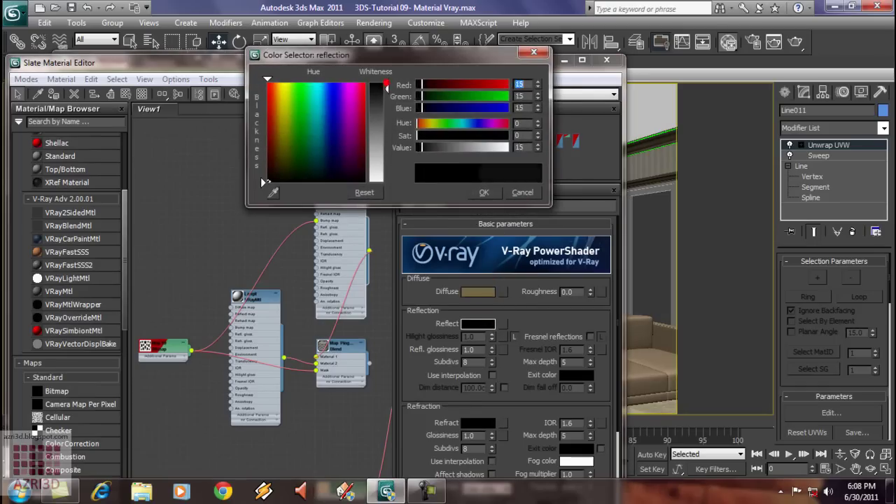
pyautogui.moveTo(261, 177); pyautogui.dragTo(273, 169)
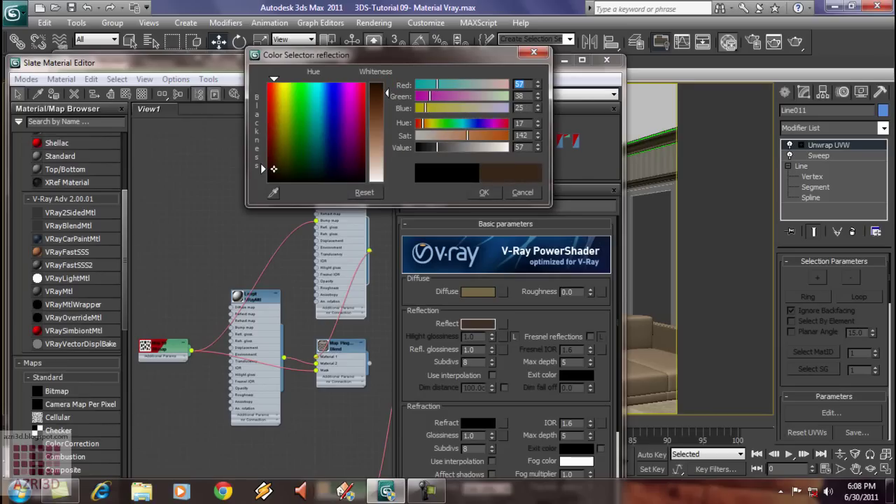
pyautogui.click(484, 191)
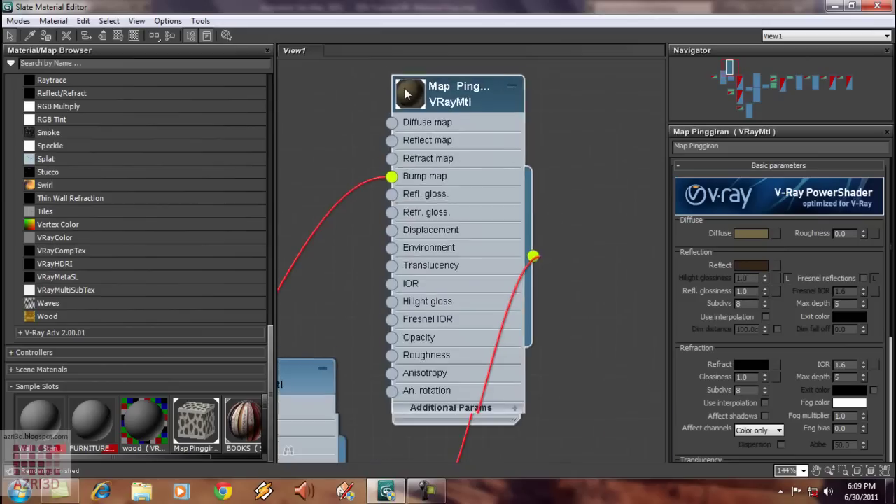
pyautogui.scroll(2, 405, 89)
pyautogui.doubleClick(404, 89)
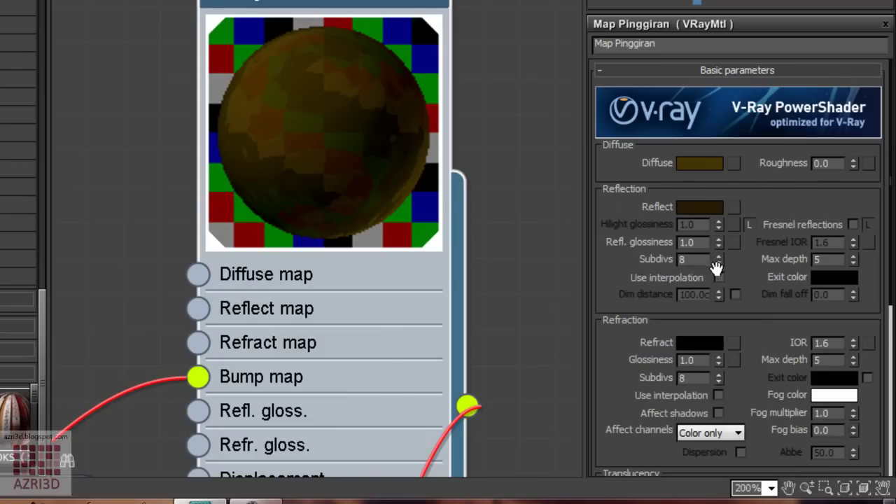
# Unlock Hilight glossiness and set it to 0.4, with Refl. glossiness 0.94.
pyautogui.click(750, 223)
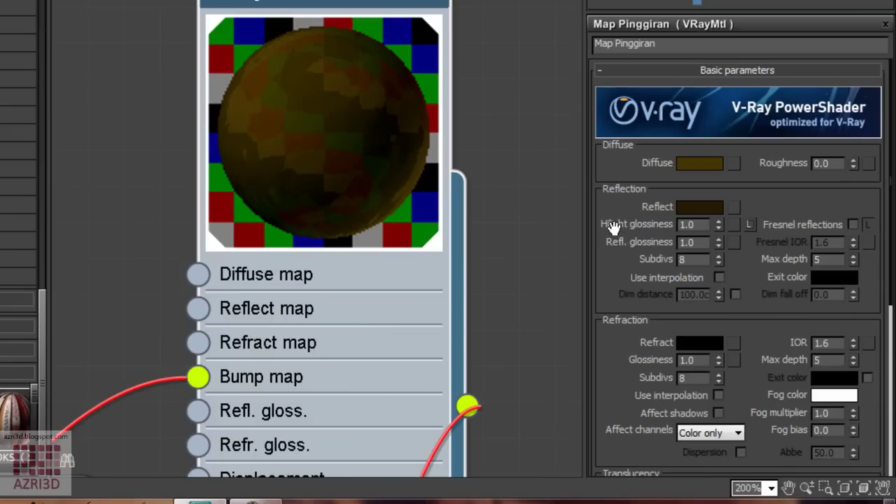
pyautogui.click(700, 224)
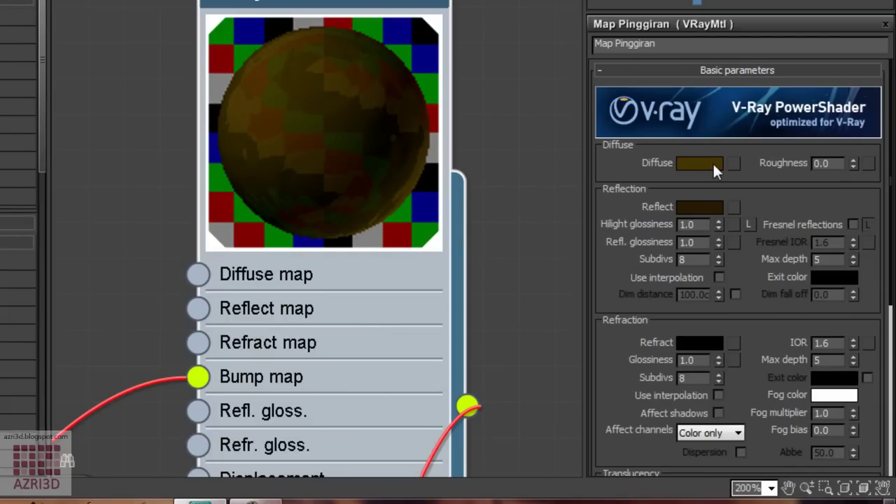
pyautogui.write('0.4')
pyautogui.click(692, 242)
pyautogui.write('0.94')
pyautogui.press('Return')
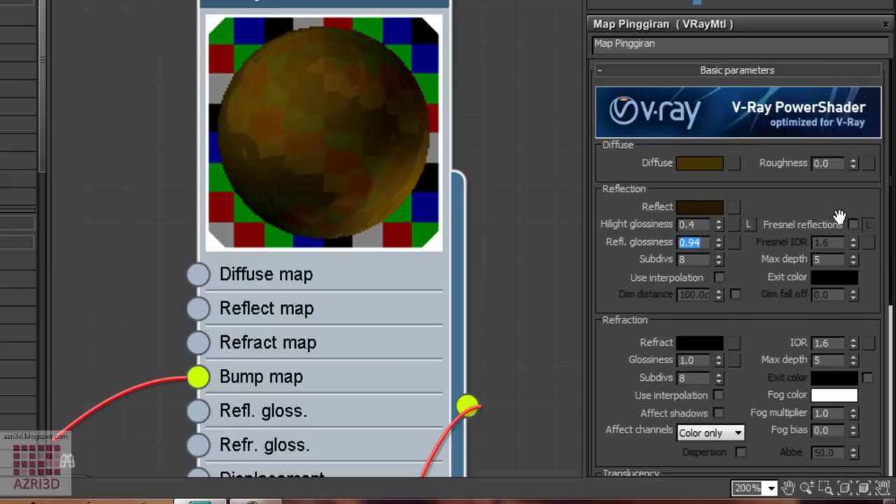
pyautogui.click(784, 202)
# Set the reflection BRDF type to Phong.
pyautogui.scroll(-5, 600, 296)
pyautogui.scroll(-3, 600, 297)
pyautogui.scroll(-3, 600, 297)
pyautogui.click(623, 294)
pyautogui.click(619, 307)
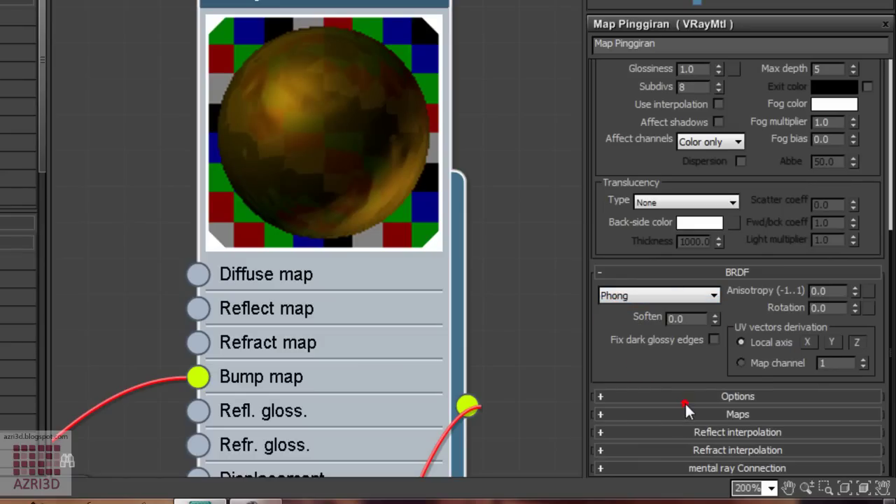
pyautogui.click(684, 399)
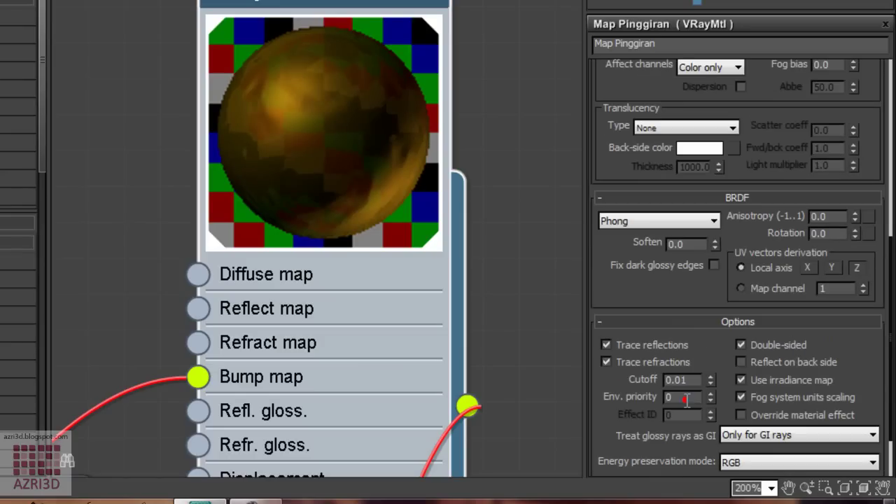
pyautogui.click(679, 322)
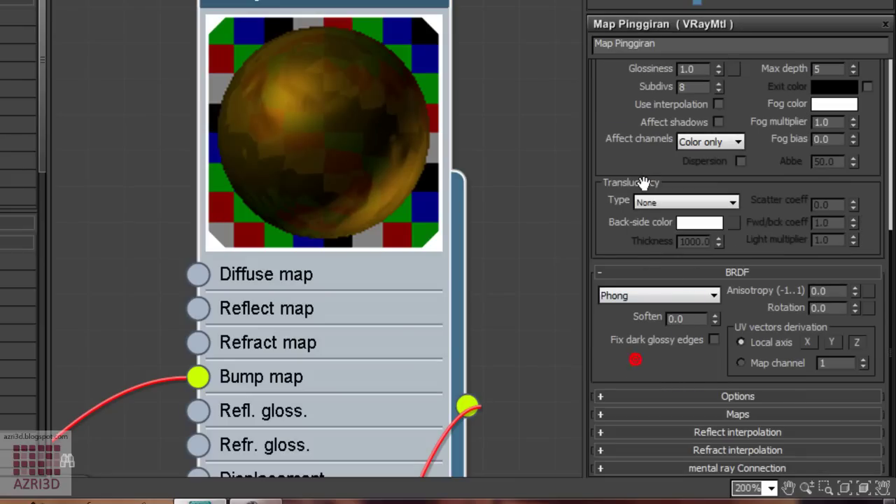
# Set the reflect interpolation Min rate to -3 and select the Max rate value.
pyautogui.click(695, 432)
pyautogui.doubleClick(685, 427)
pyautogui.write('-3')
pyautogui.doubleClick(821, 427)
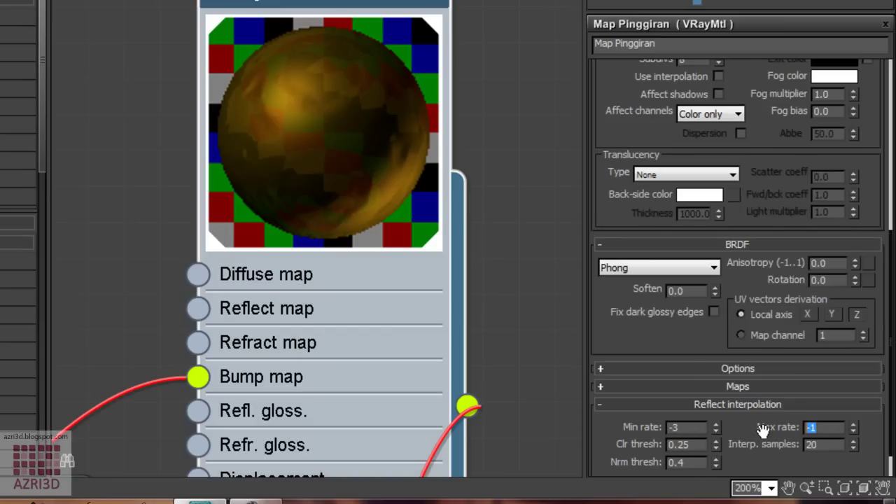
# Enter Max rate 0 and shrink the Map Pinggiran node's large preview to a thumbnail.
pyautogui.write('0')
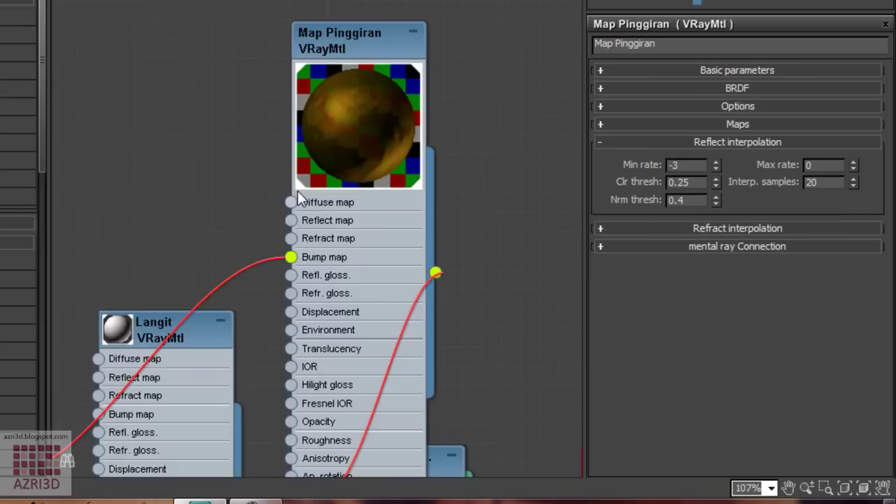
pyautogui.scroll(-5, 217, 179)
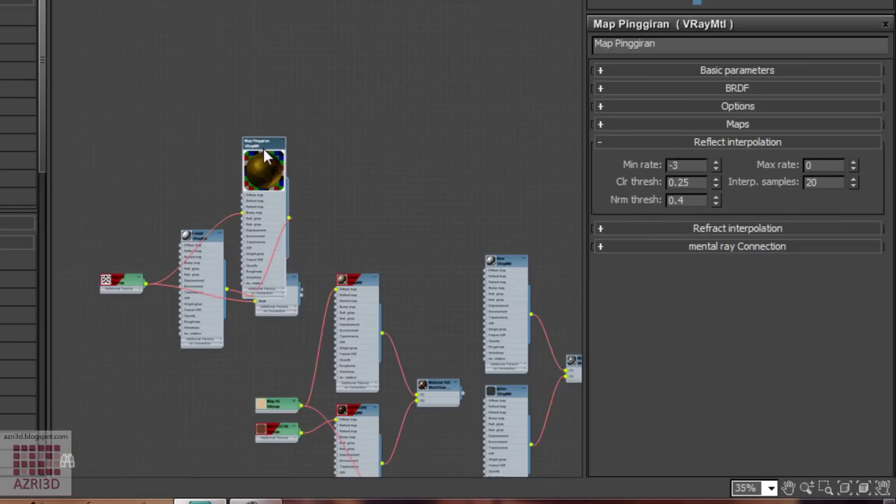
pyautogui.scroll(3, 264, 150)
pyautogui.doubleClick(277, 156)
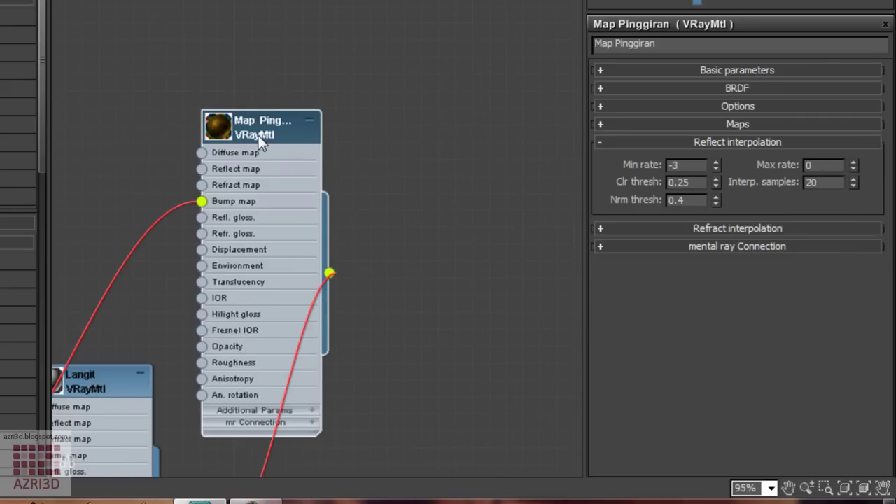
pyautogui.scroll(-2, 322, 133)
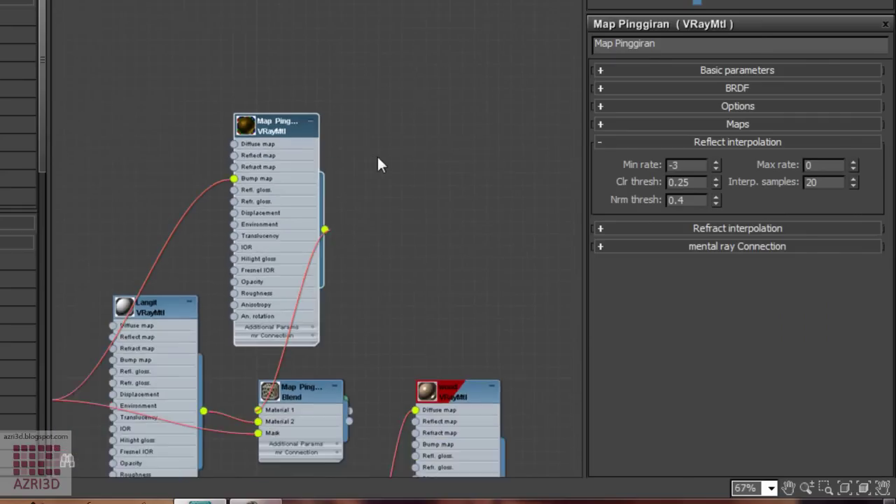